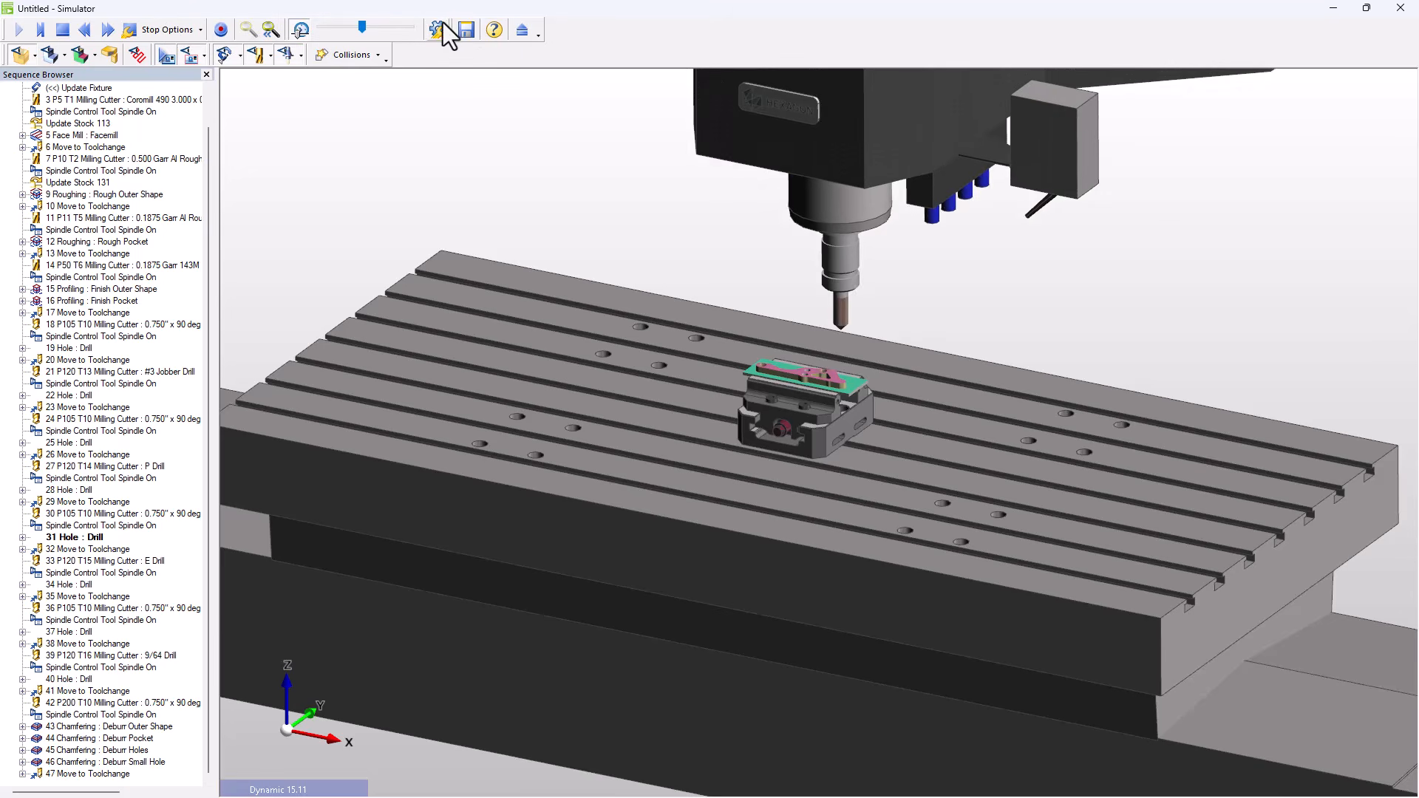
- Exit the simulator to return to the Engine Mount Brace part in EDGECAM
{"action": "left_click", "coordinate": [521, 30]}
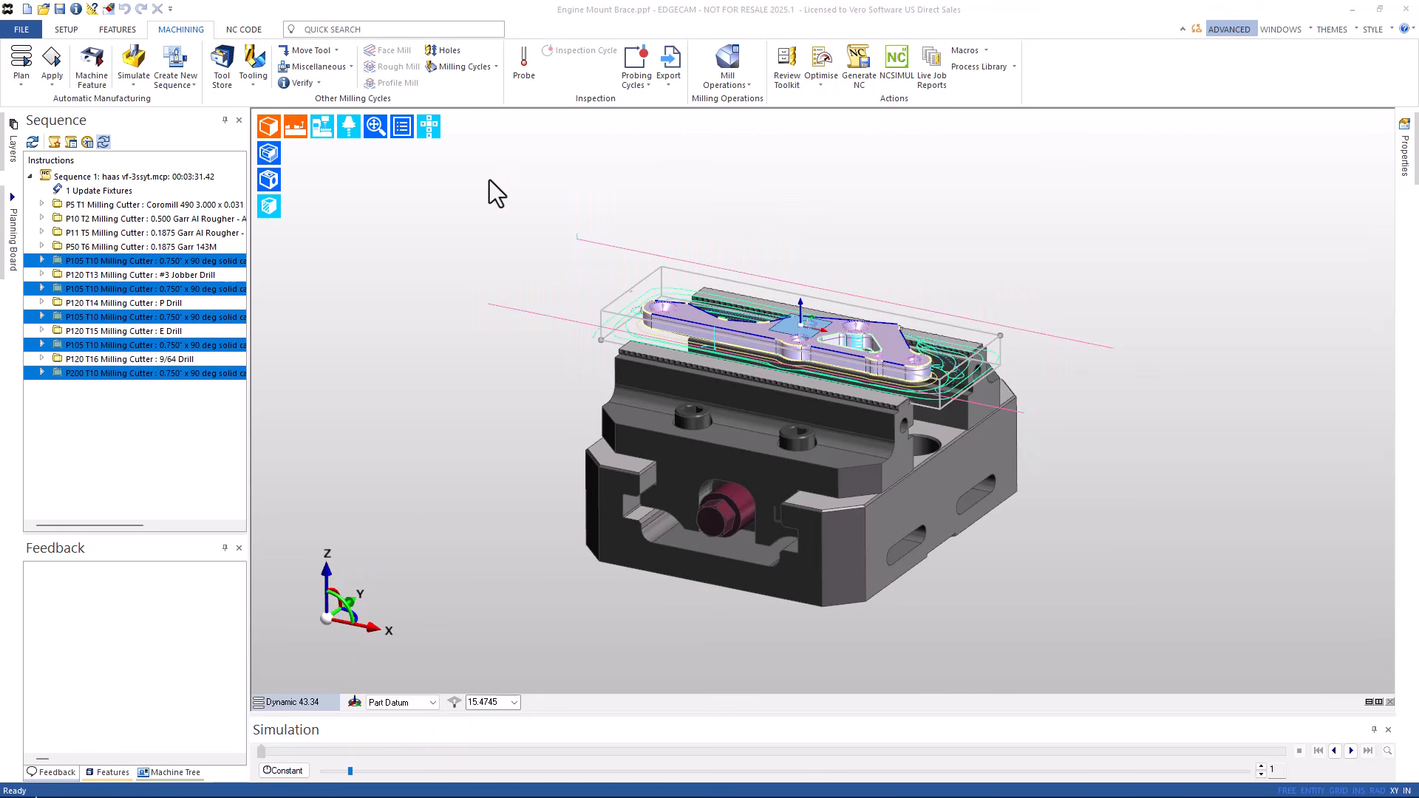
- Open Bolster Plate IN holes.SLDPRT from the _demo > Bolster Plate > SWx folder
{"action": "left_click", "coordinate": [43, 9]}
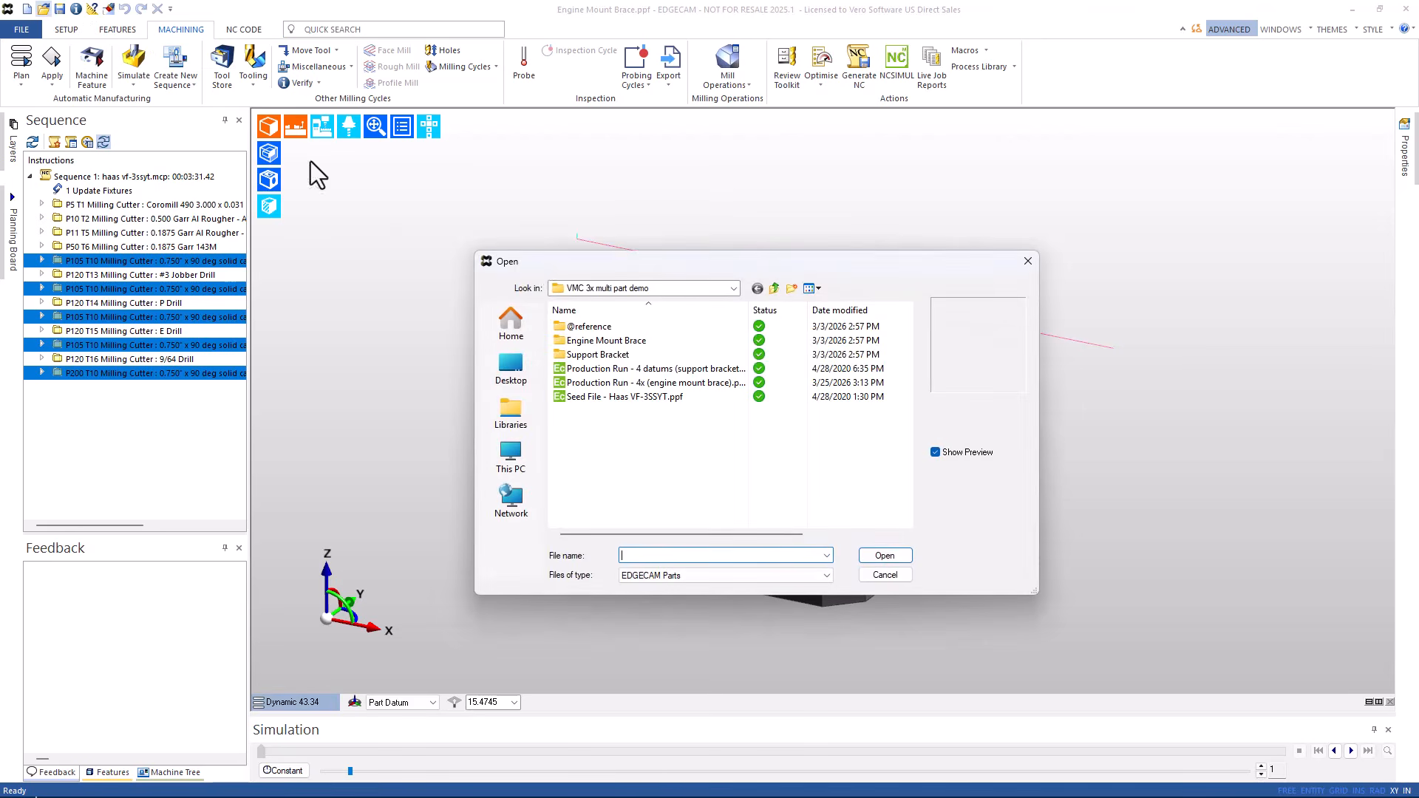
{"action": "left_click", "coordinate": [775, 287]}
{"action": "left_click", "coordinate": [774, 287]}
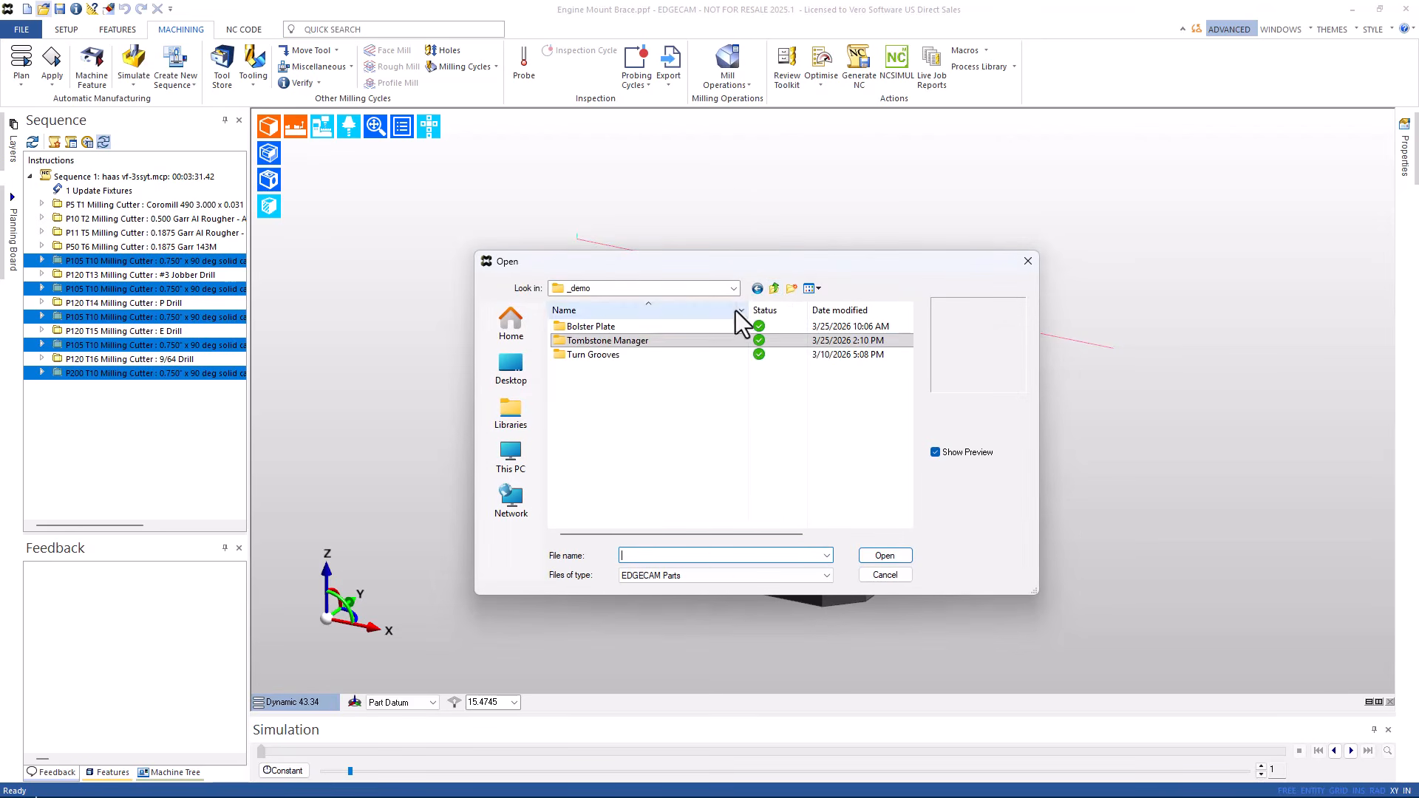
{"action": "double_click", "coordinate": [603, 327]}
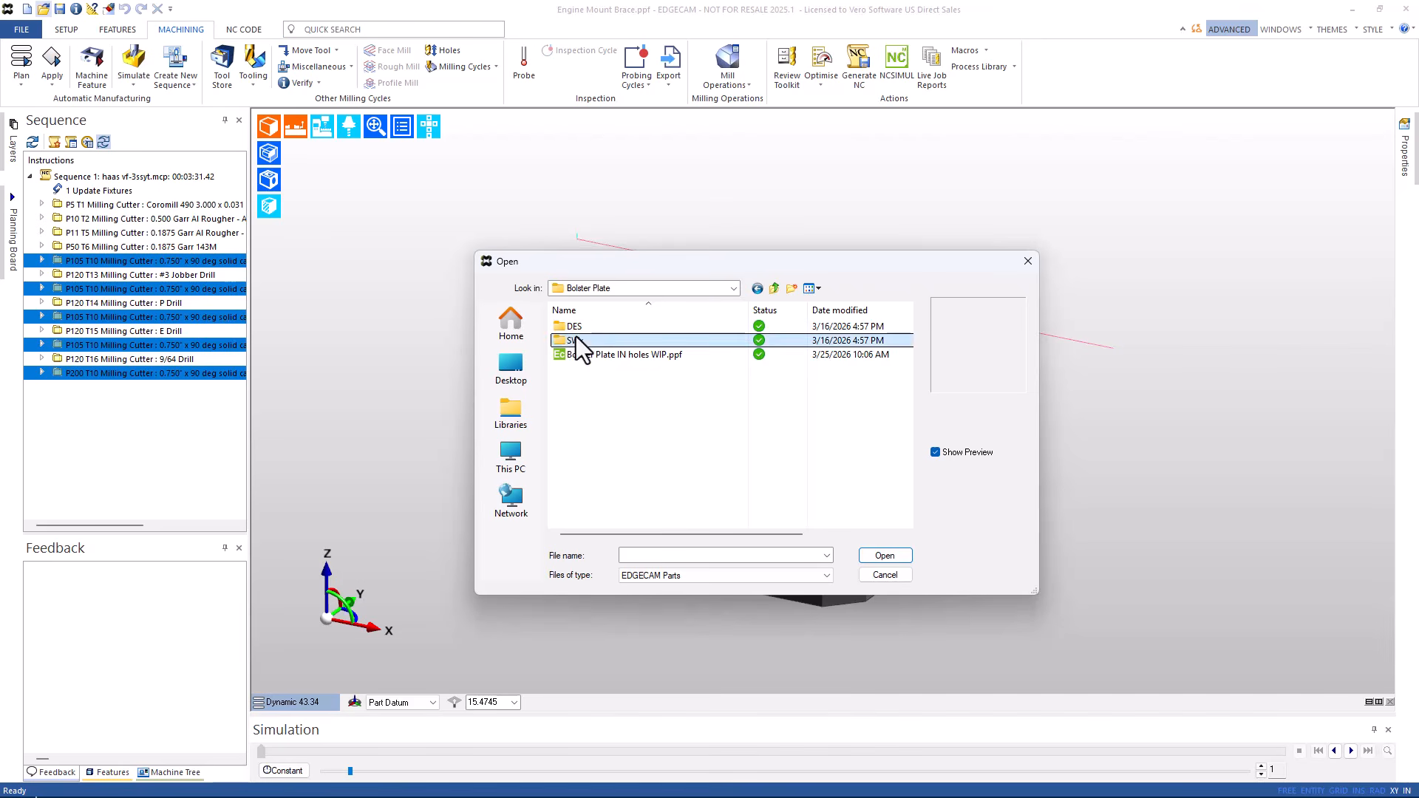
{"action": "double_click", "coordinate": [575, 337]}
{"action": "double_click", "coordinate": [578, 326]}
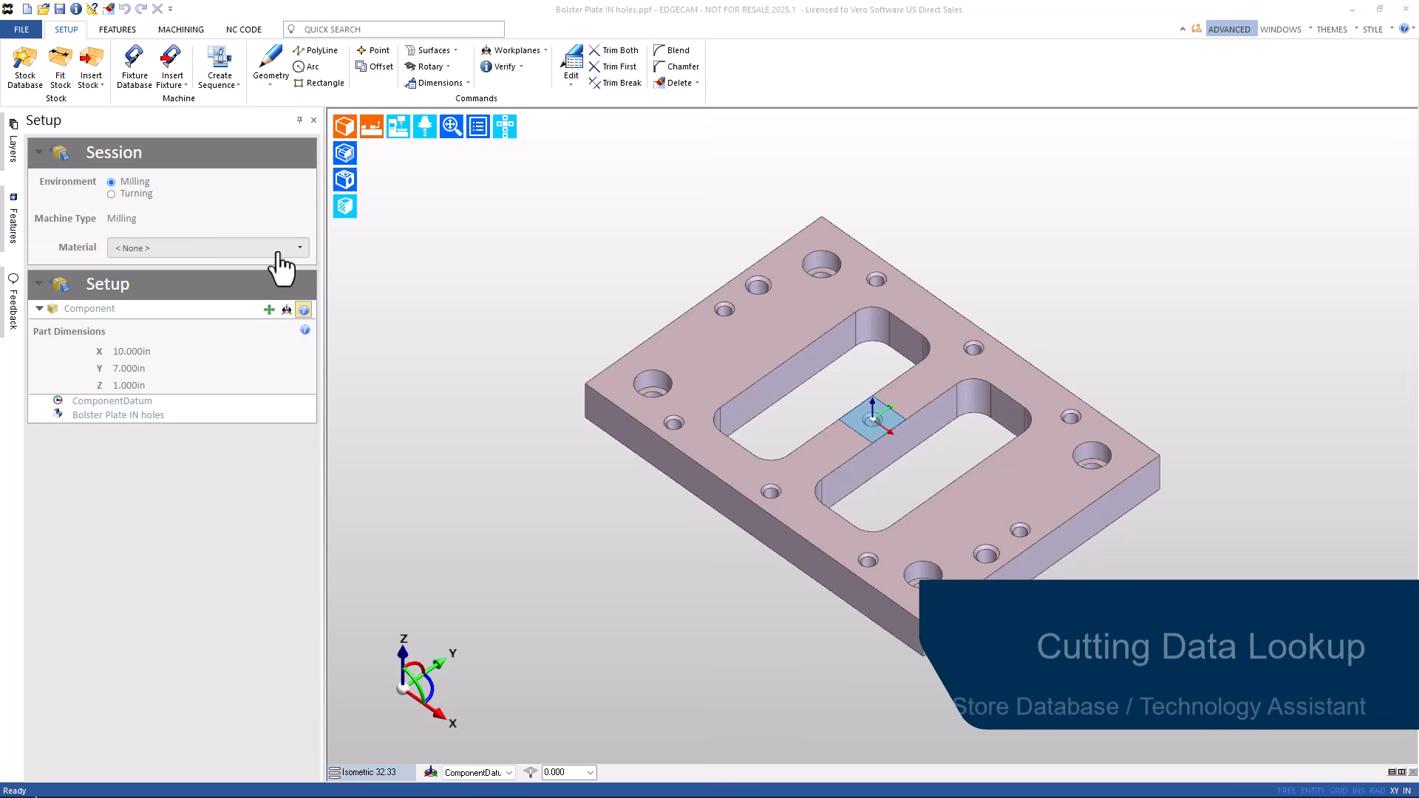
- Set the material to Steel - High Alloy Tool Steel and fit 10×7×1 stock
{"action": "left_click", "coordinate": [286, 248]}
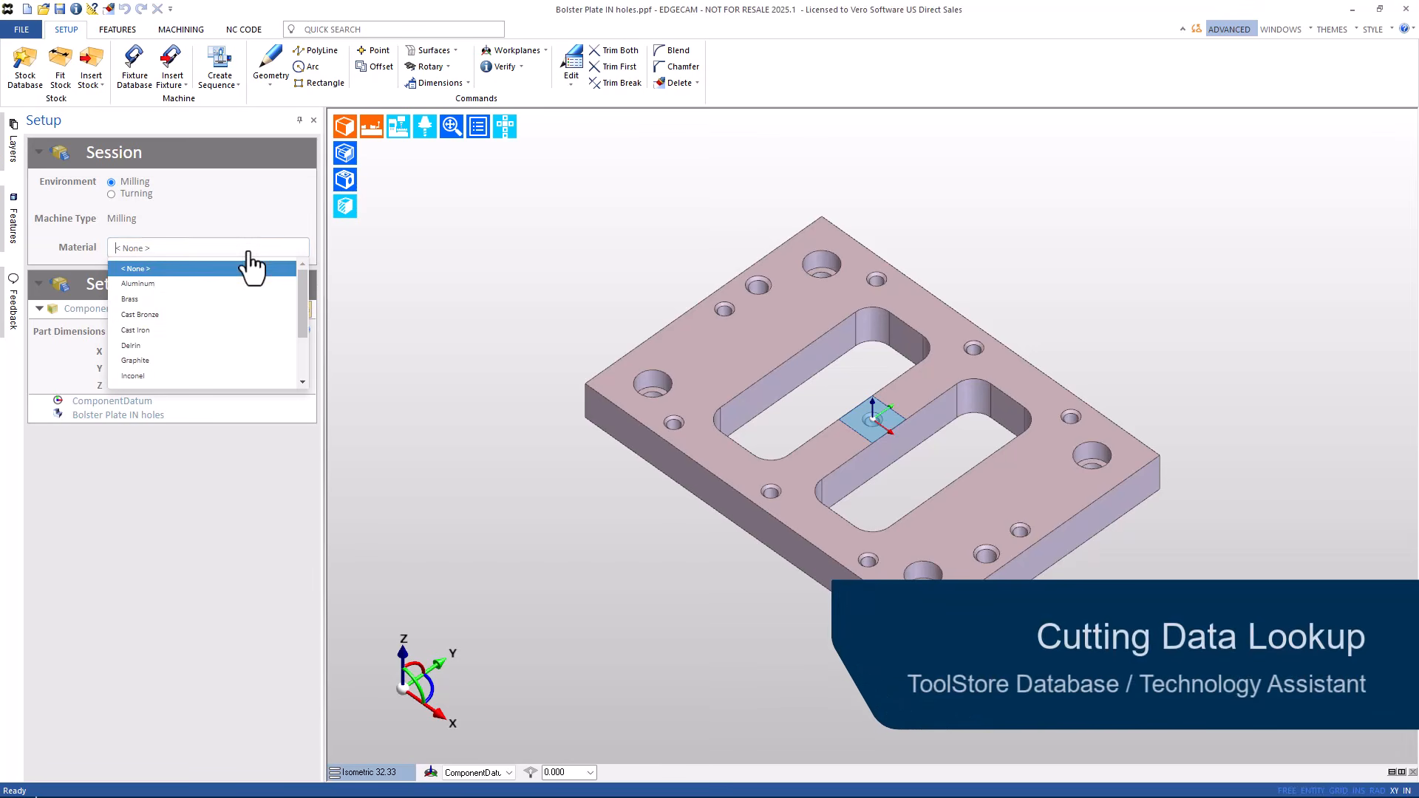
{"action": "scroll", "coordinate": [181, 355], "scroll_direction": "down", "scroll_amount": 2}
{"action": "left_click", "coordinate": [162, 349]}
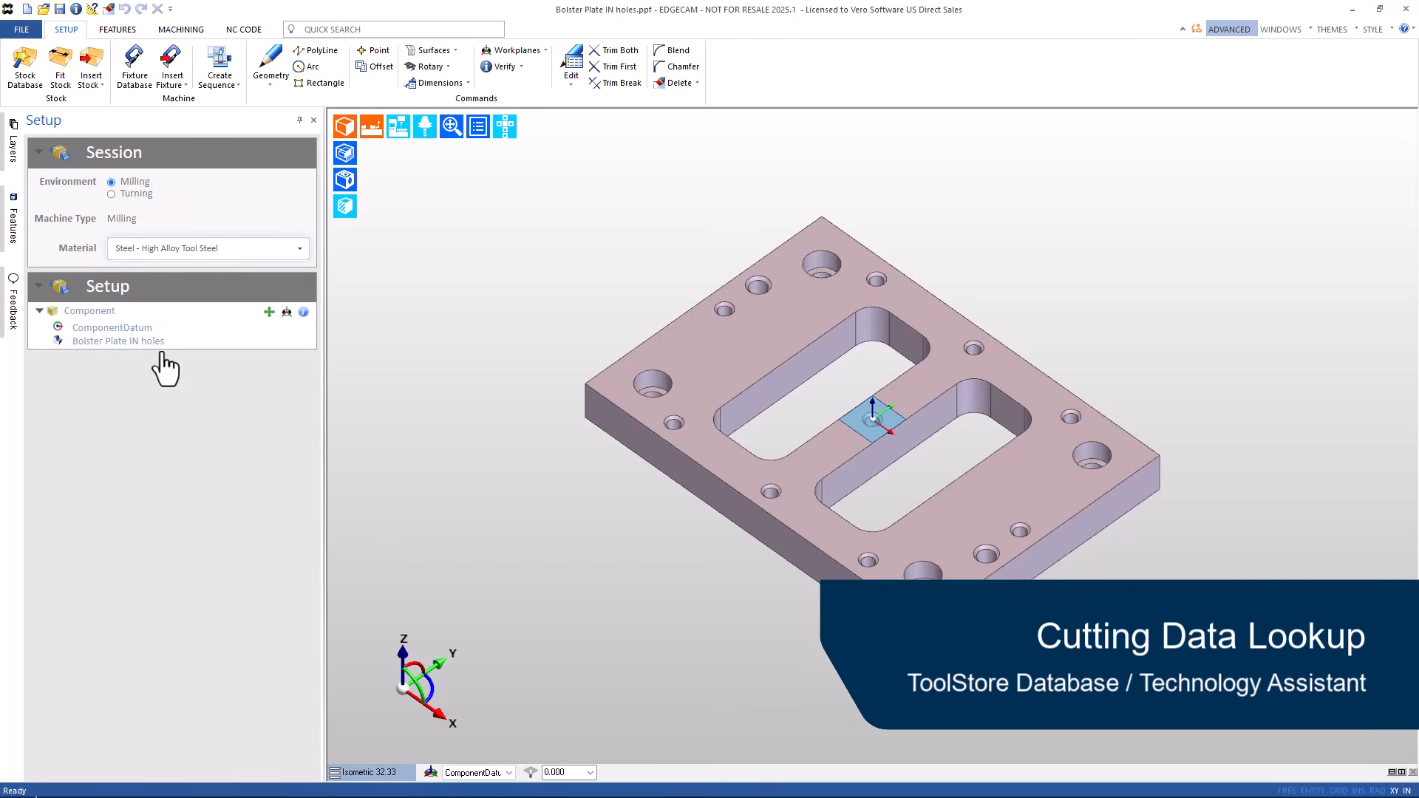
{"action": "left_click", "coordinate": [57, 66]}
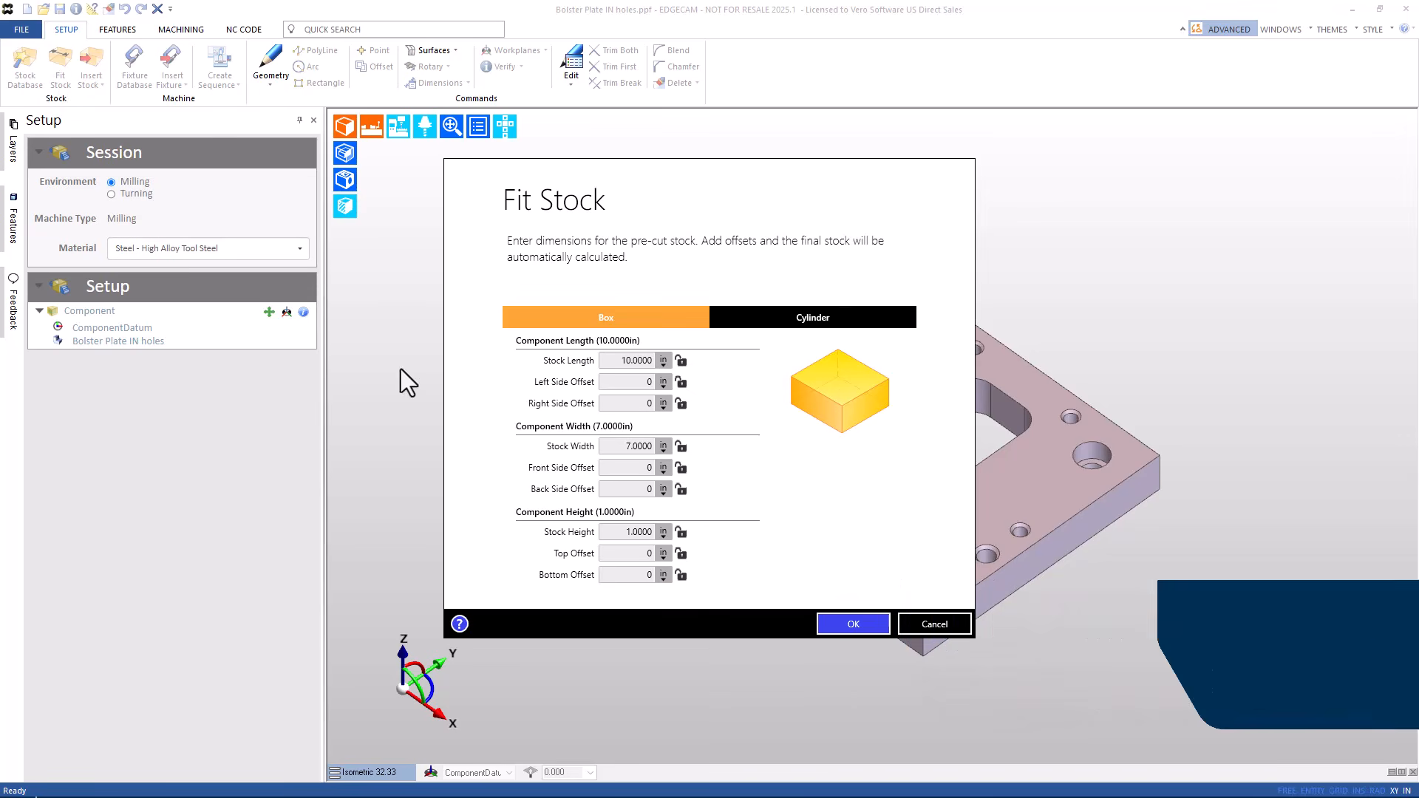
{"action": "left_click", "coordinate": [855, 627]}
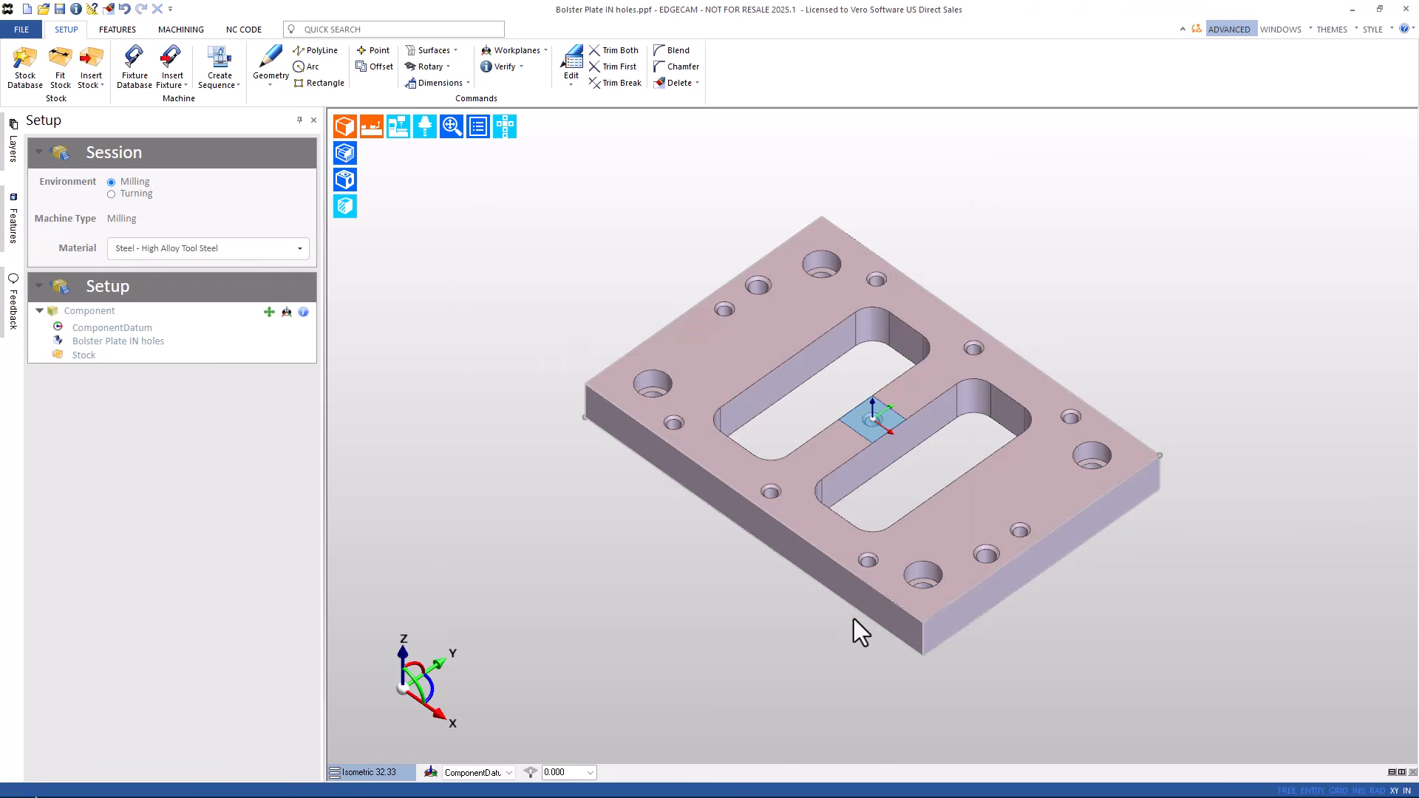
- Add a Kurt DX6 Vise with seating height 1 and begin creating a milling sequence
{"action": "left_click", "coordinate": [129, 81]}
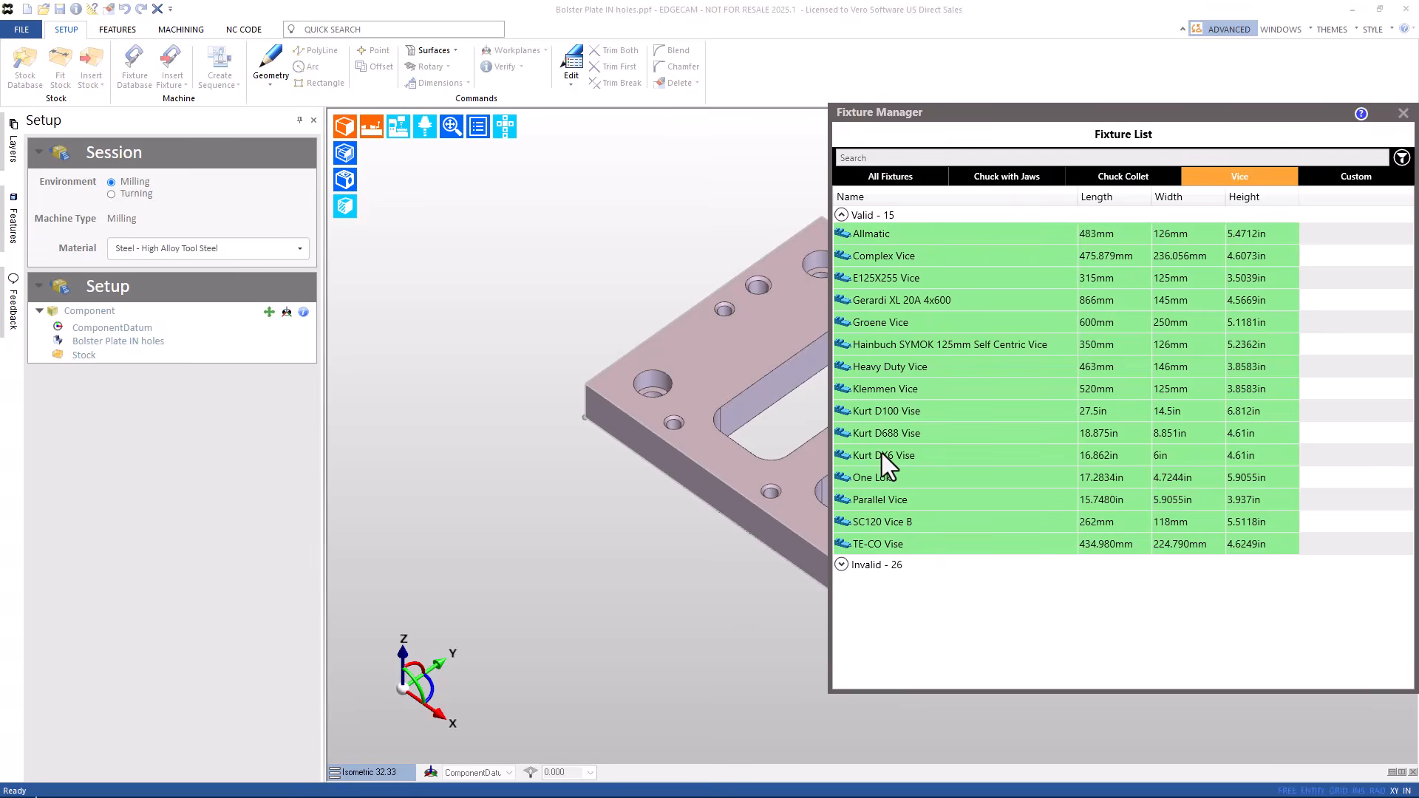
{"action": "left_click", "coordinate": [880, 454]}
{"action": "type", "text": "1"}
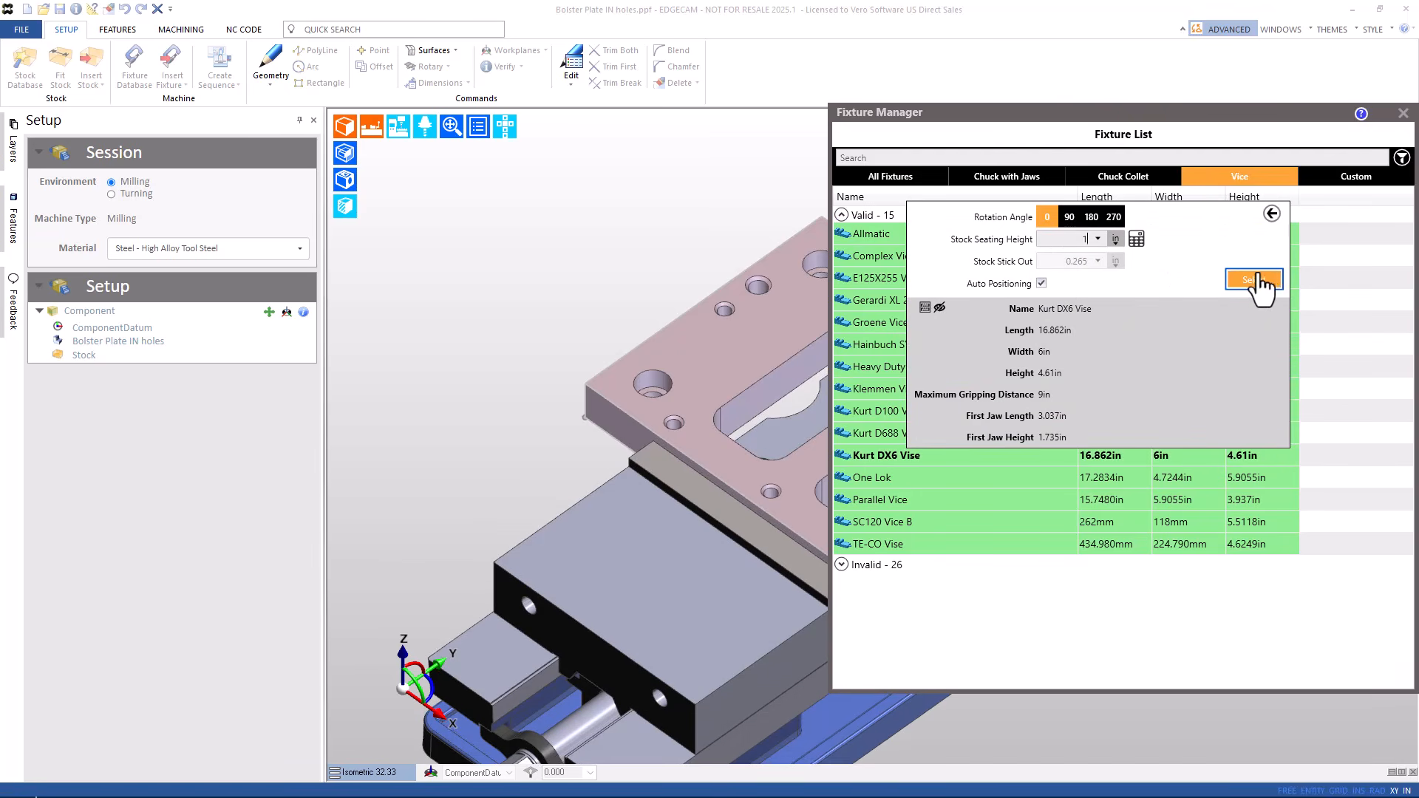
{"action": "left_click", "coordinate": [1257, 278]}
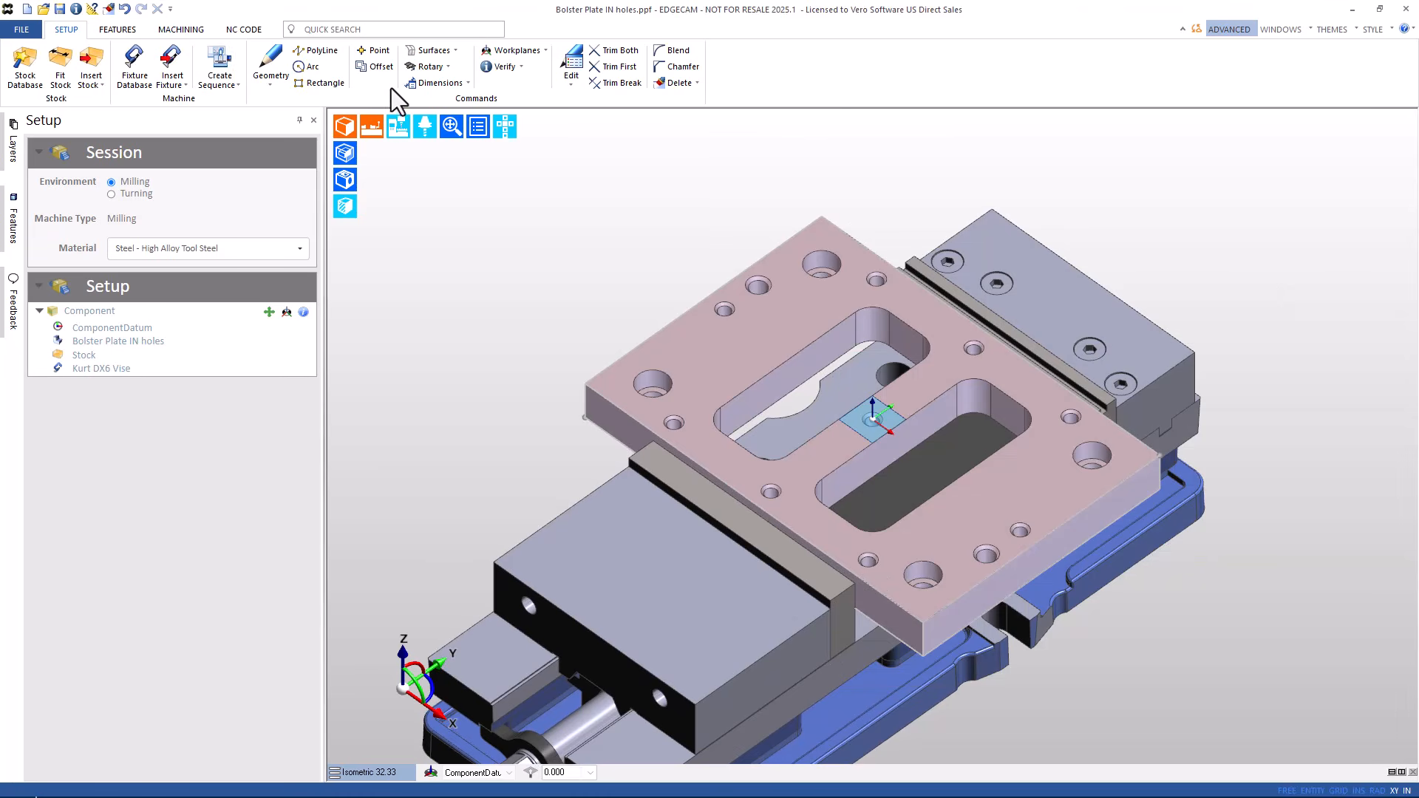
{"action": "left_click", "coordinate": [208, 63]}
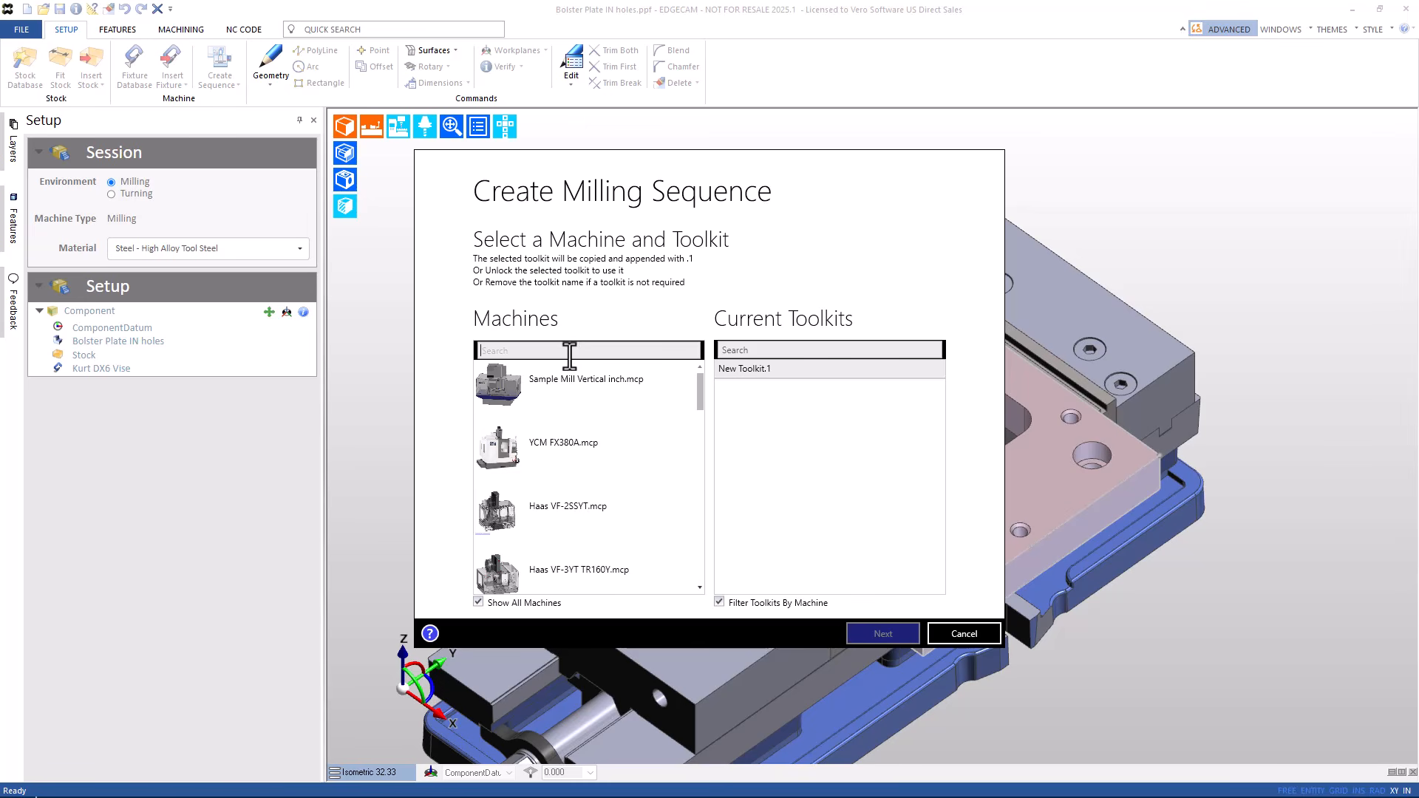
- Create the sequence on Mazak VC-Ez 26.mcp using the Workflow Mill Mazak VC-Ez 26 toolkit
{"action": "left_click", "coordinate": [569, 355]}
{"action": "type", "text": "mazak"}
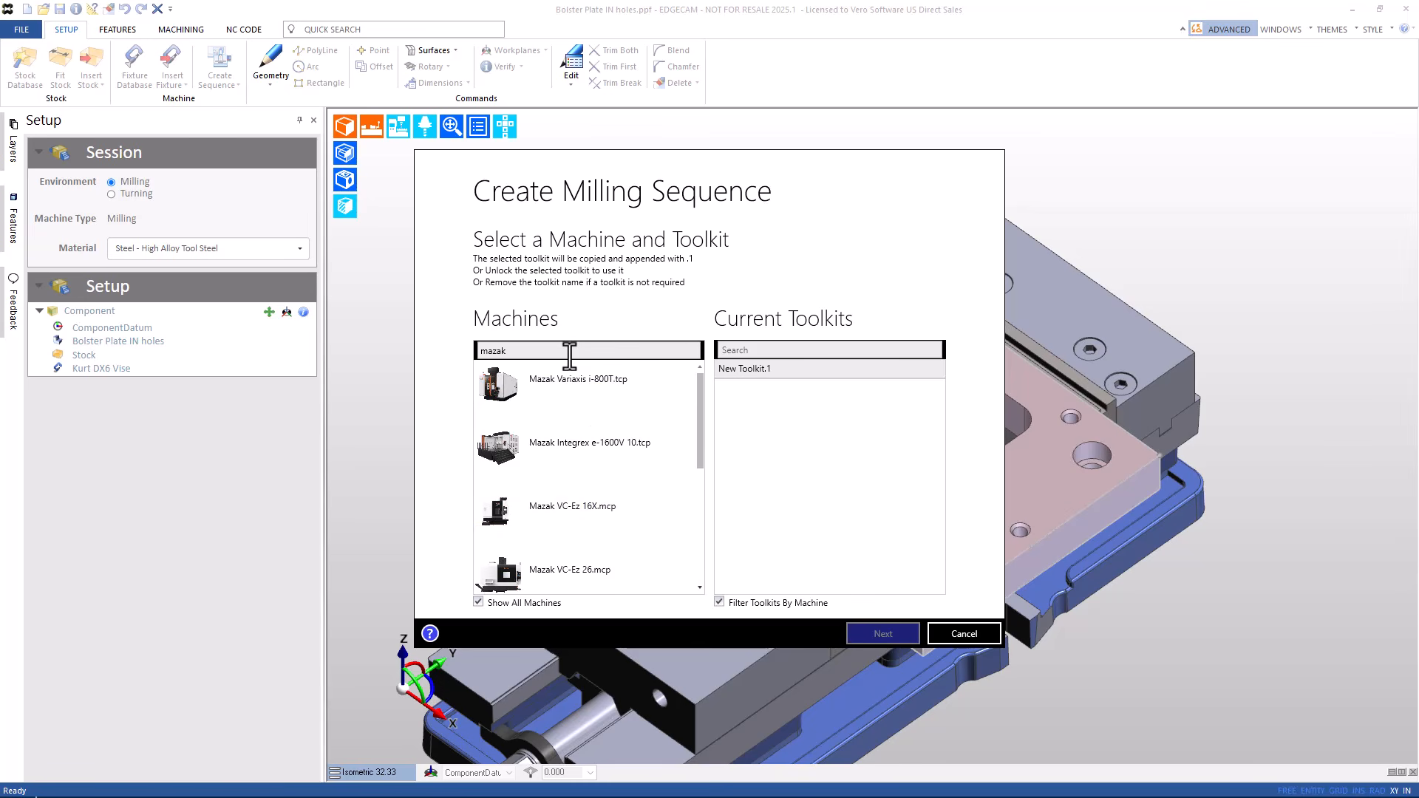
{"action": "left_click", "coordinate": [580, 572]}
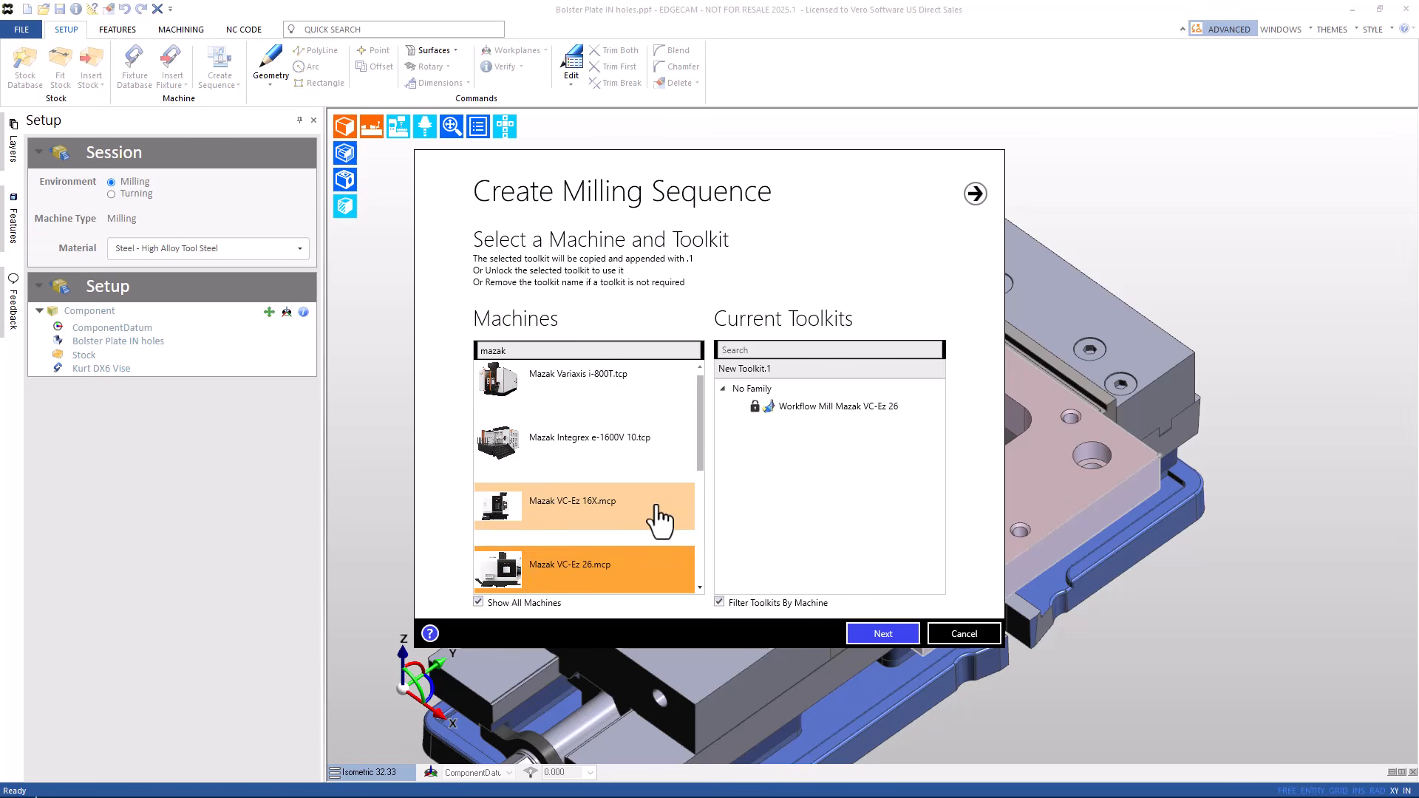
{"action": "left_click", "coordinate": [830, 411]}
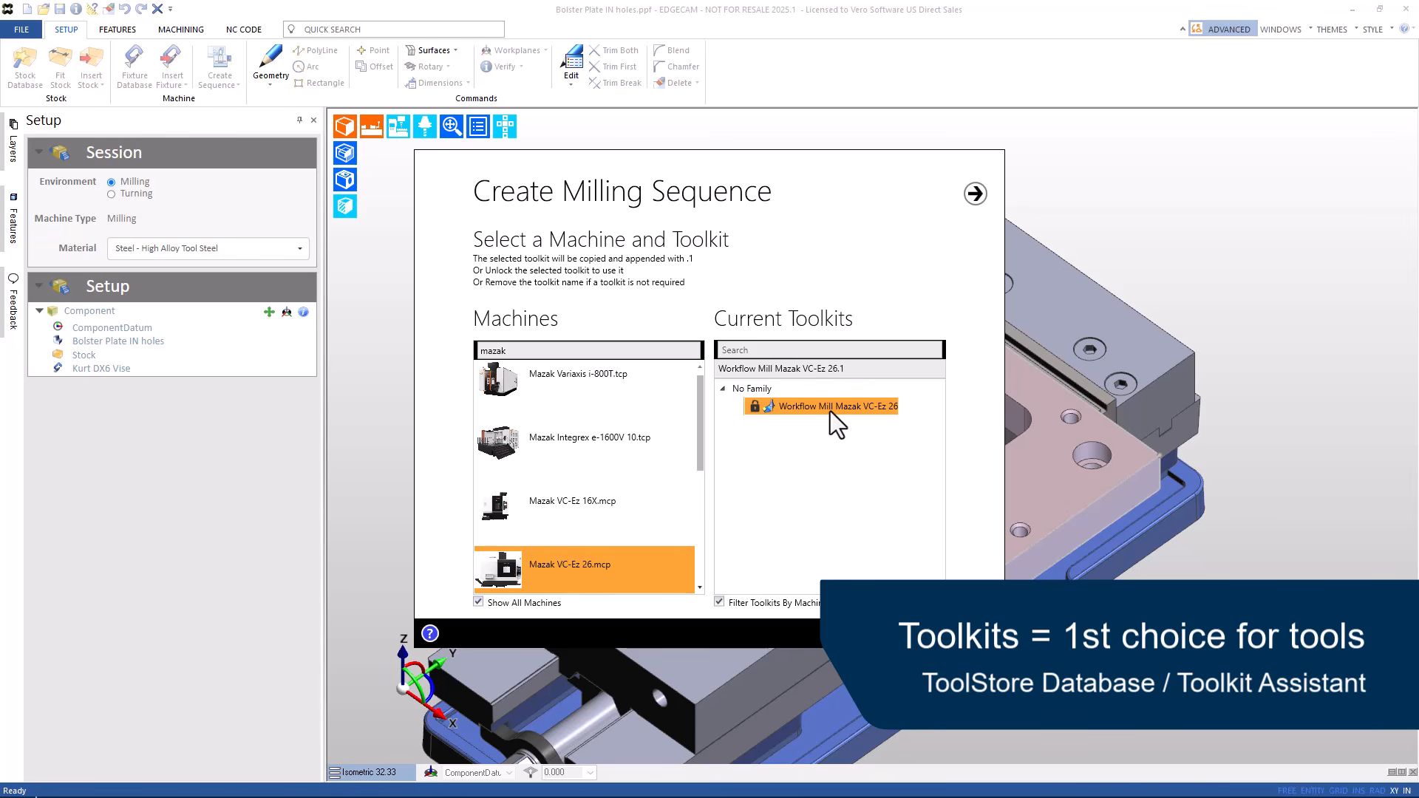
{"action": "left_click", "coordinate": [879, 628]}
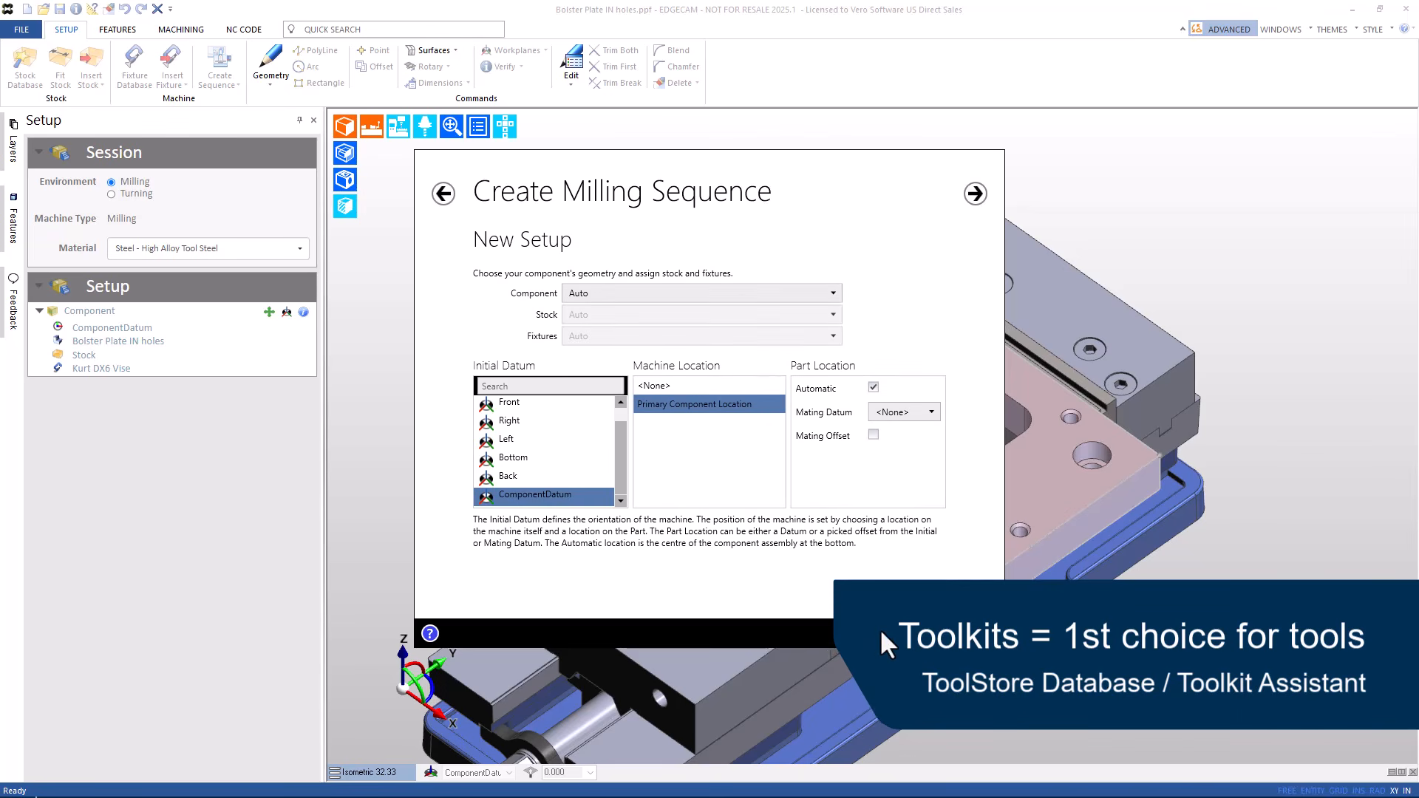
{"action": "left_click", "coordinate": [880, 628]}
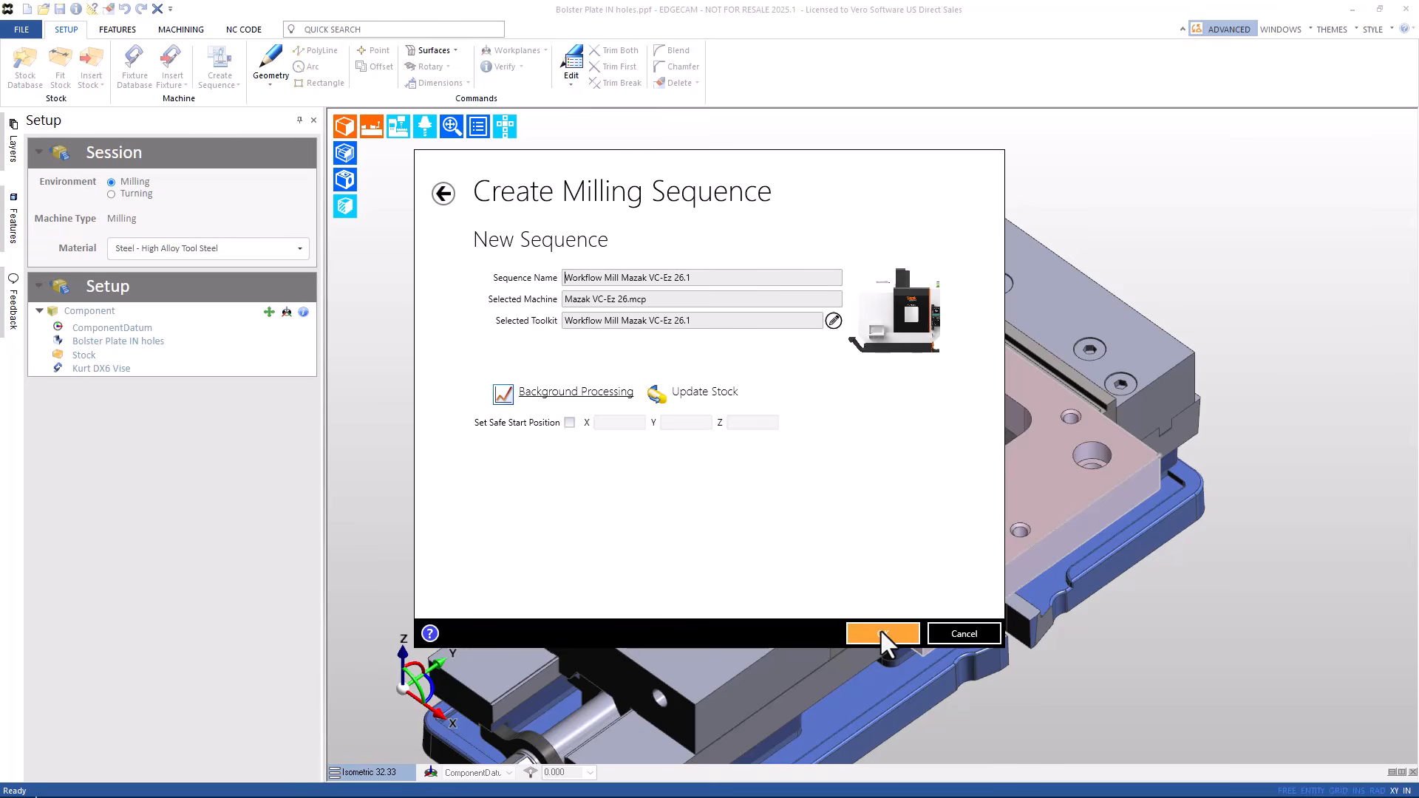
{"action": "left_click", "coordinate": [880, 632]}
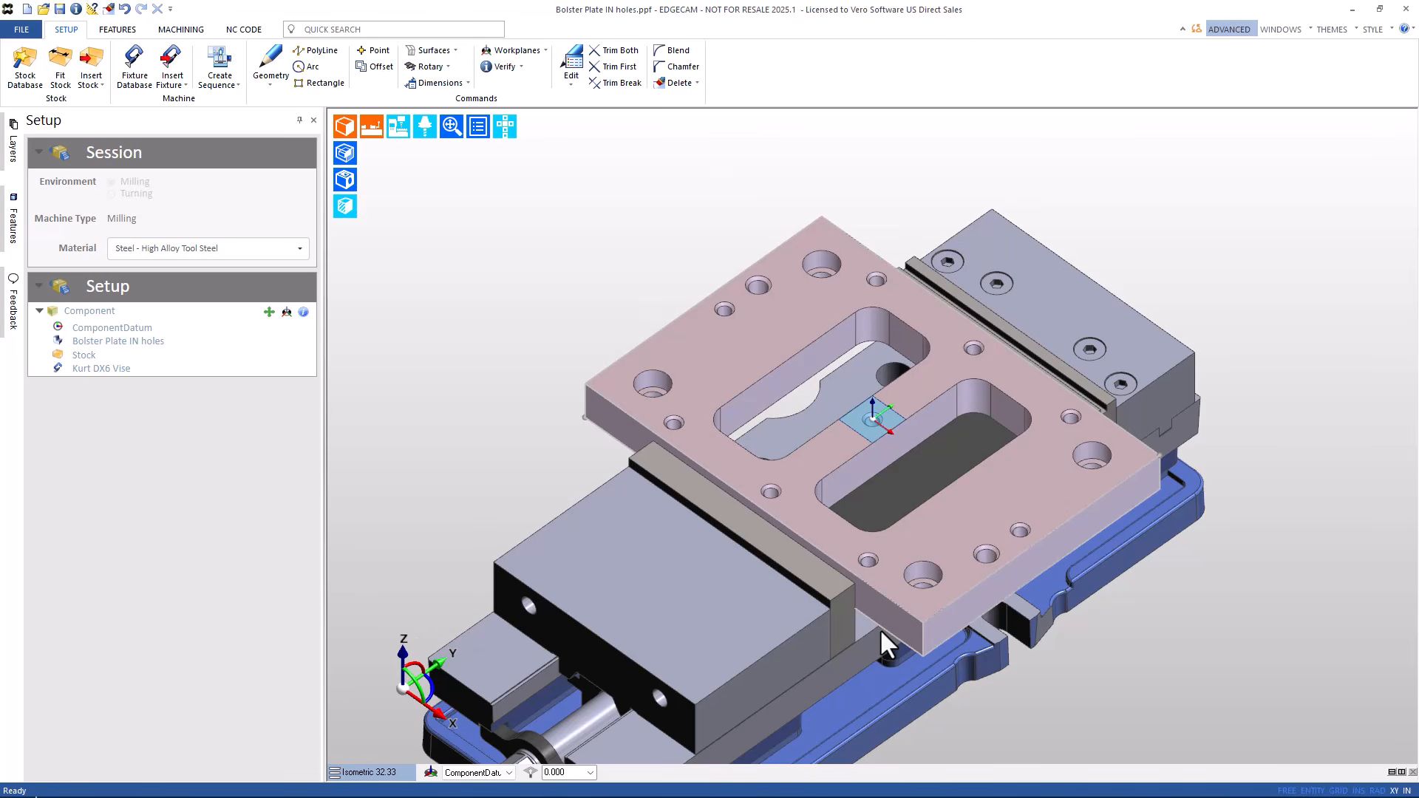
- Run Find Features on the plate with the ISA Mill default preset
{"action": "left_click", "coordinate": [117, 29]}
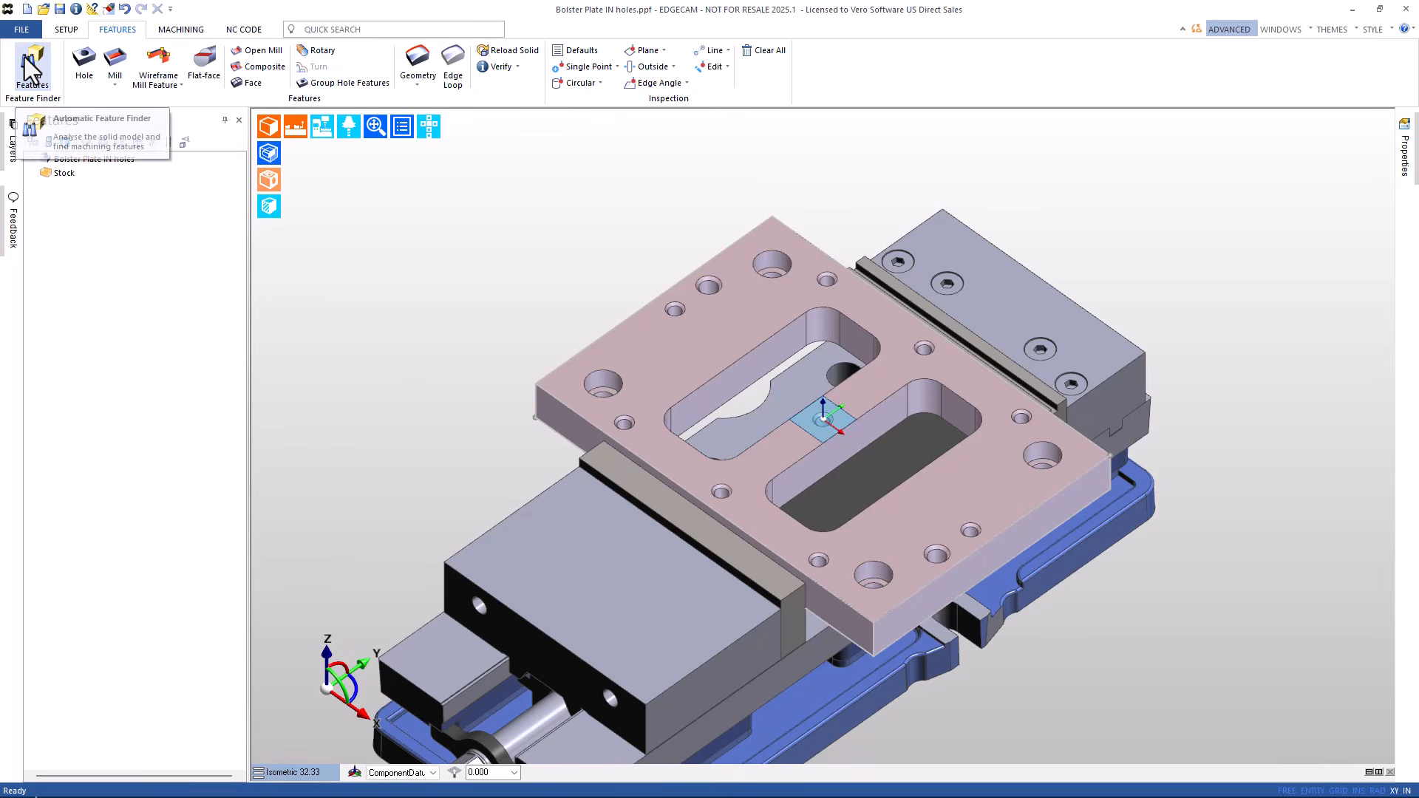
{"action": "left_click", "coordinate": [24, 56]}
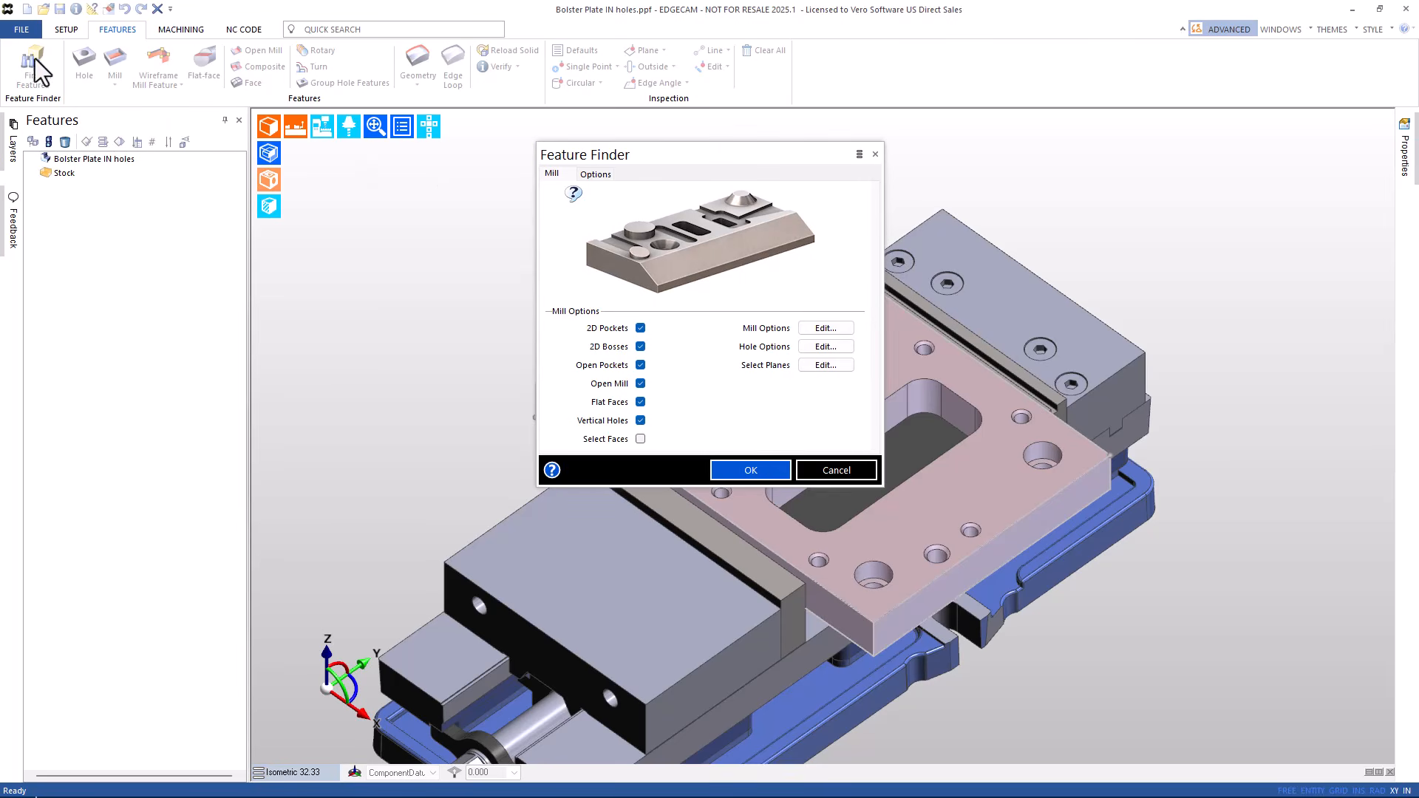
{"action": "left_click", "coordinate": [859, 155]}
{"action": "left_click", "coordinate": [888, 243]}
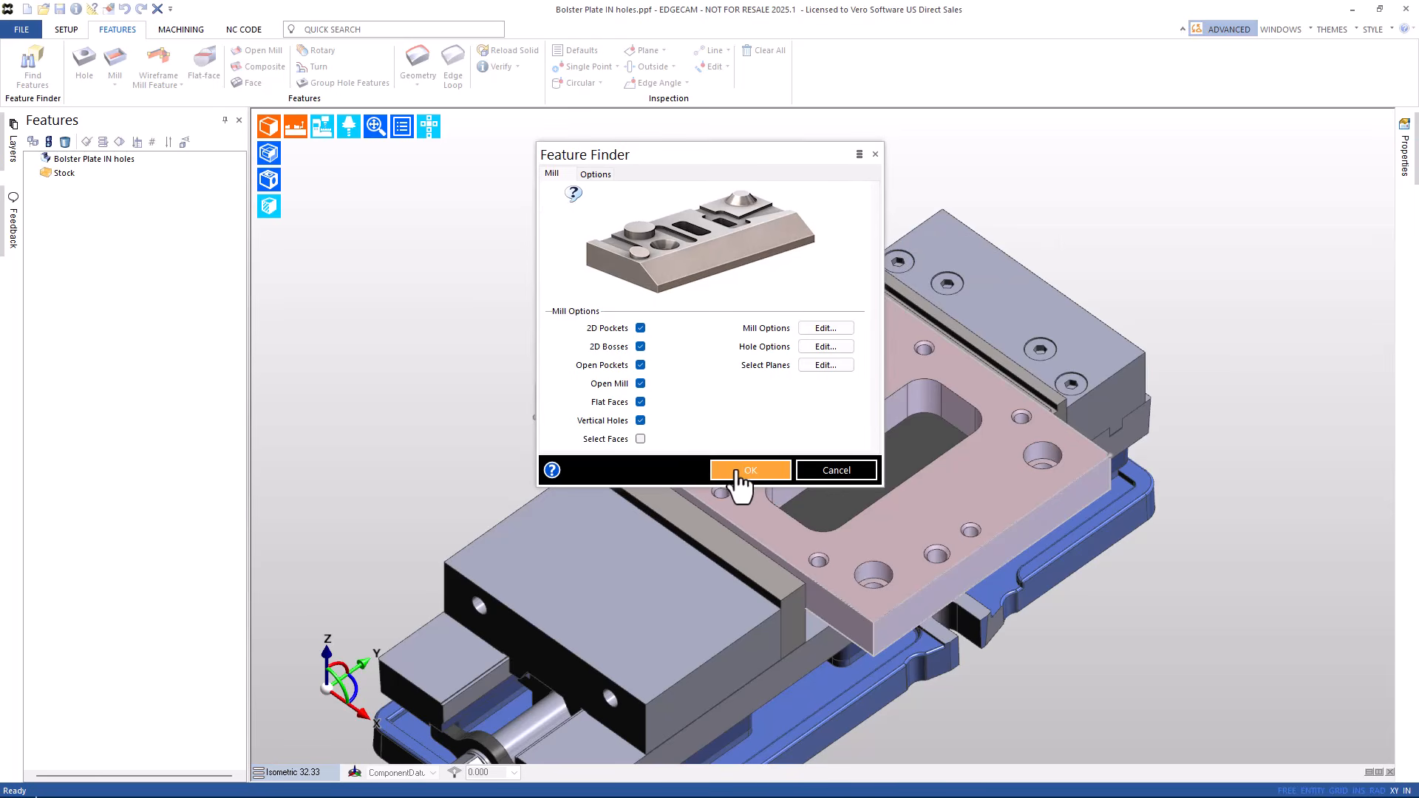
{"action": "left_click", "coordinate": [739, 473]}
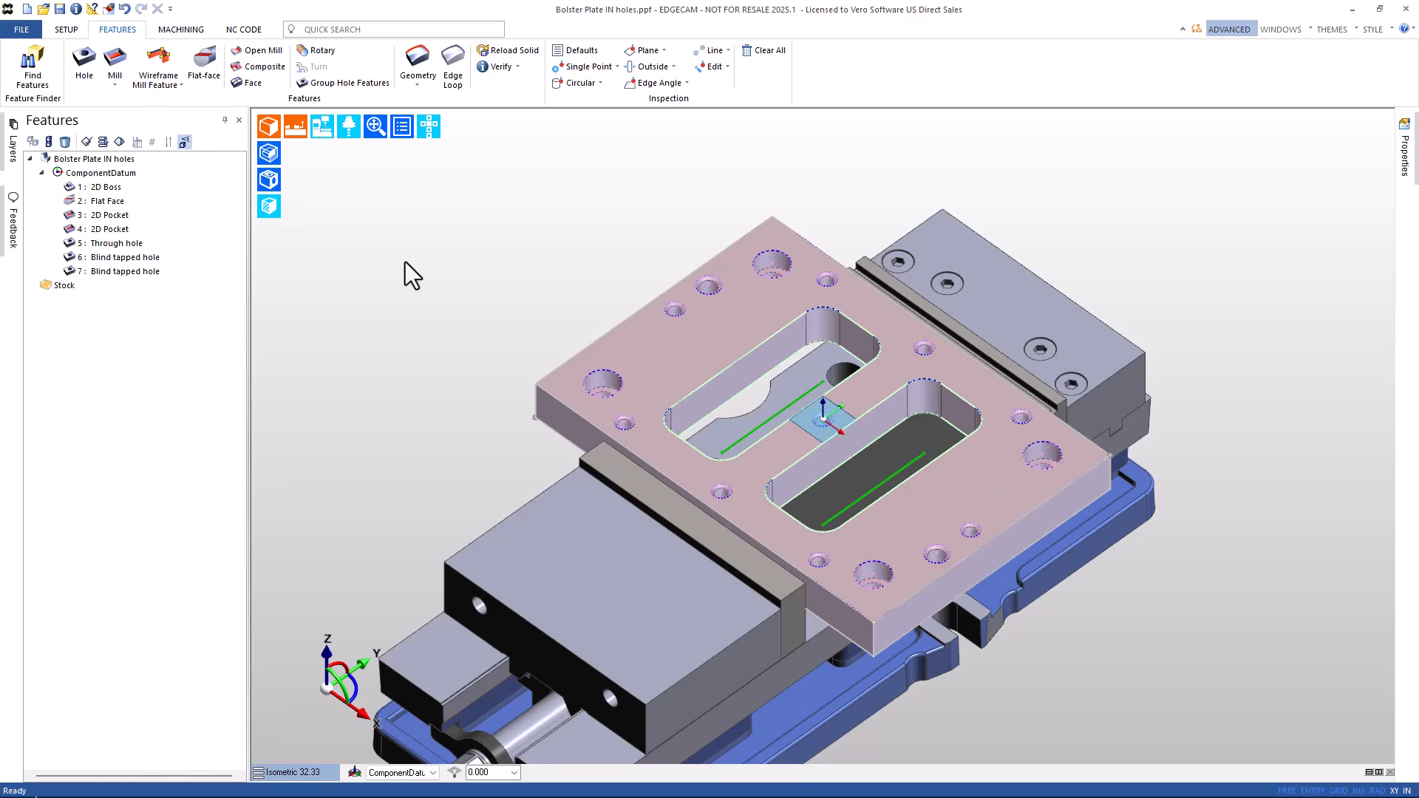
- Delete the 2D Boss and Flat Face features
{"action": "left_click", "coordinate": [106, 187]}
{"action": "left_click", "coordinate": [105, 201], "text": "shift"}
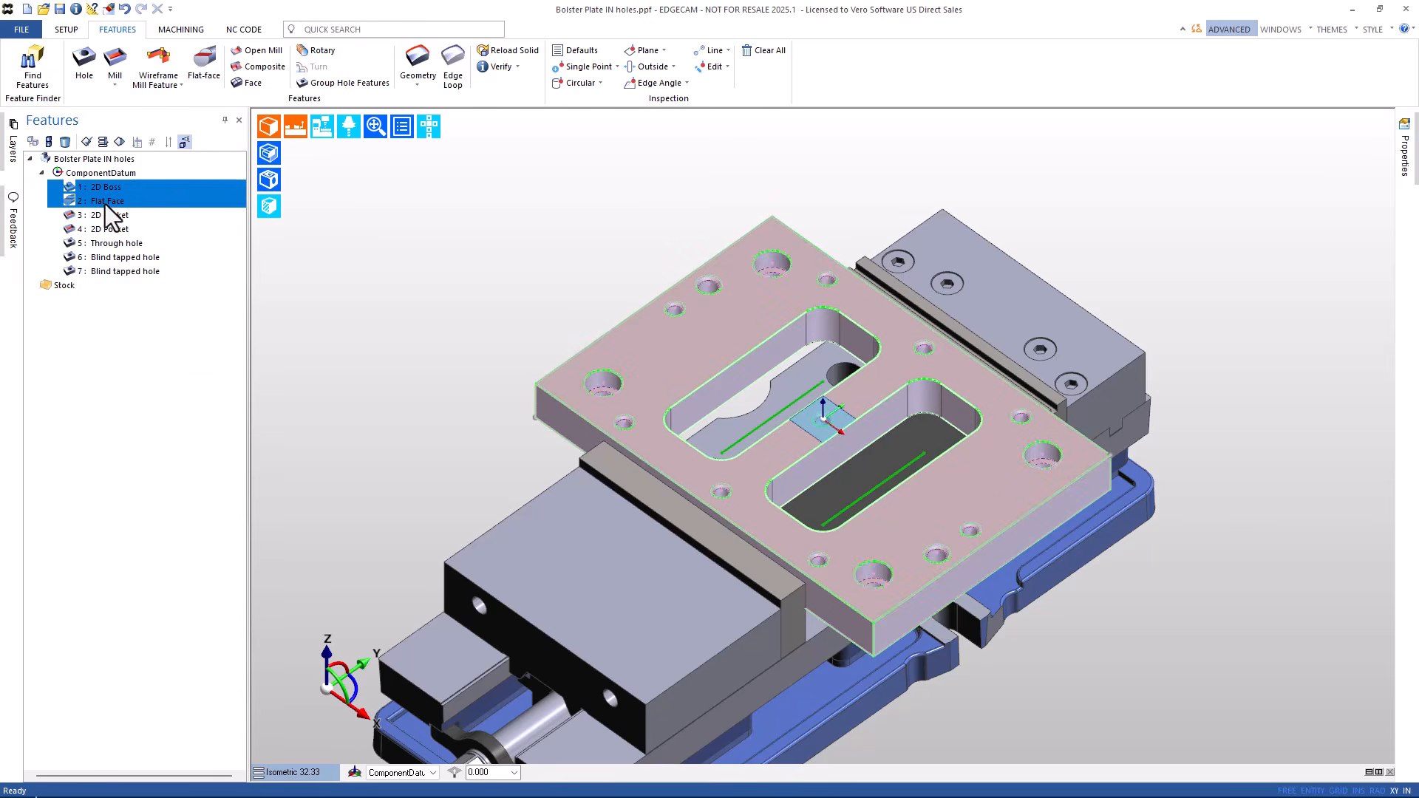
{"action": "right_click", "coordinate": [105, 202]}
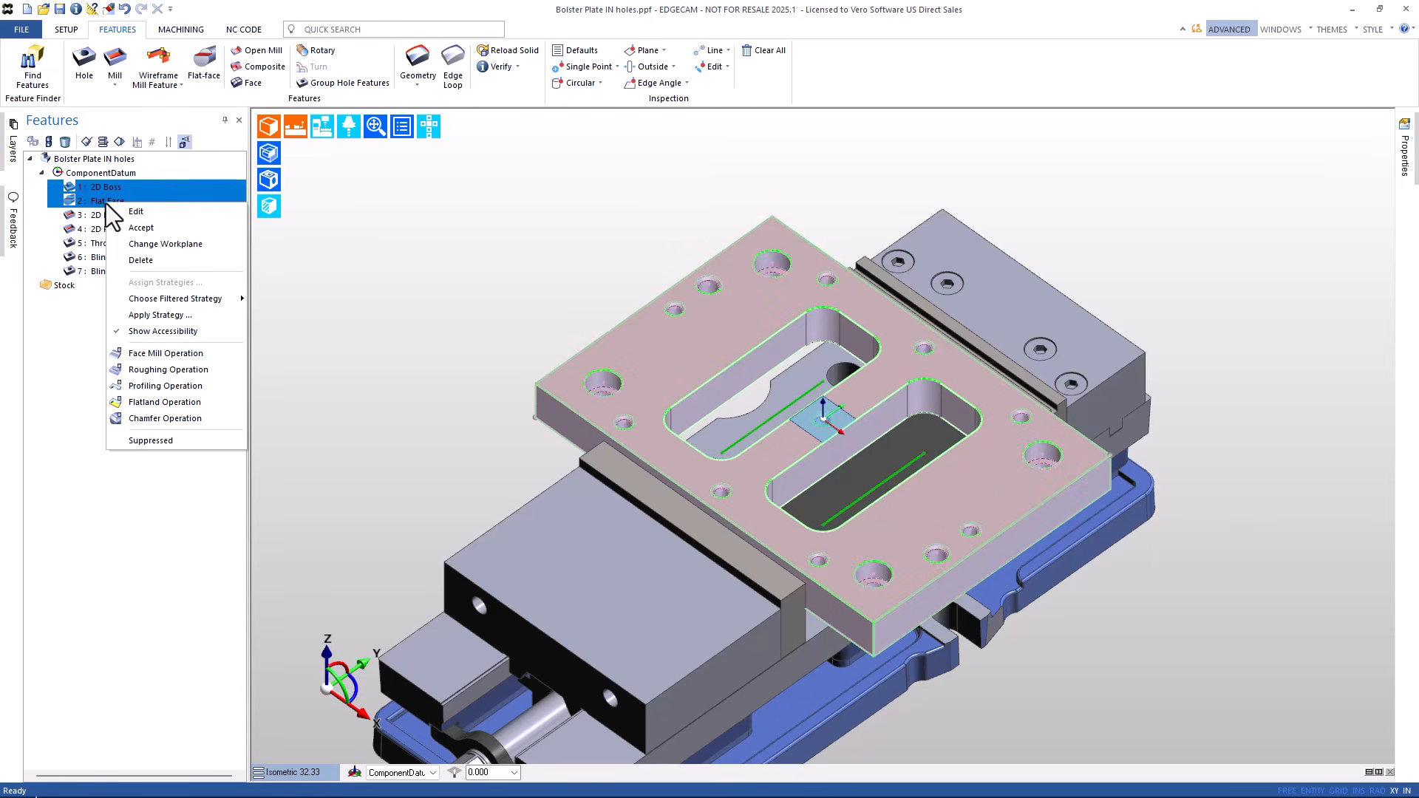
{"action": "left_click", "coordinate": [131, 263]}
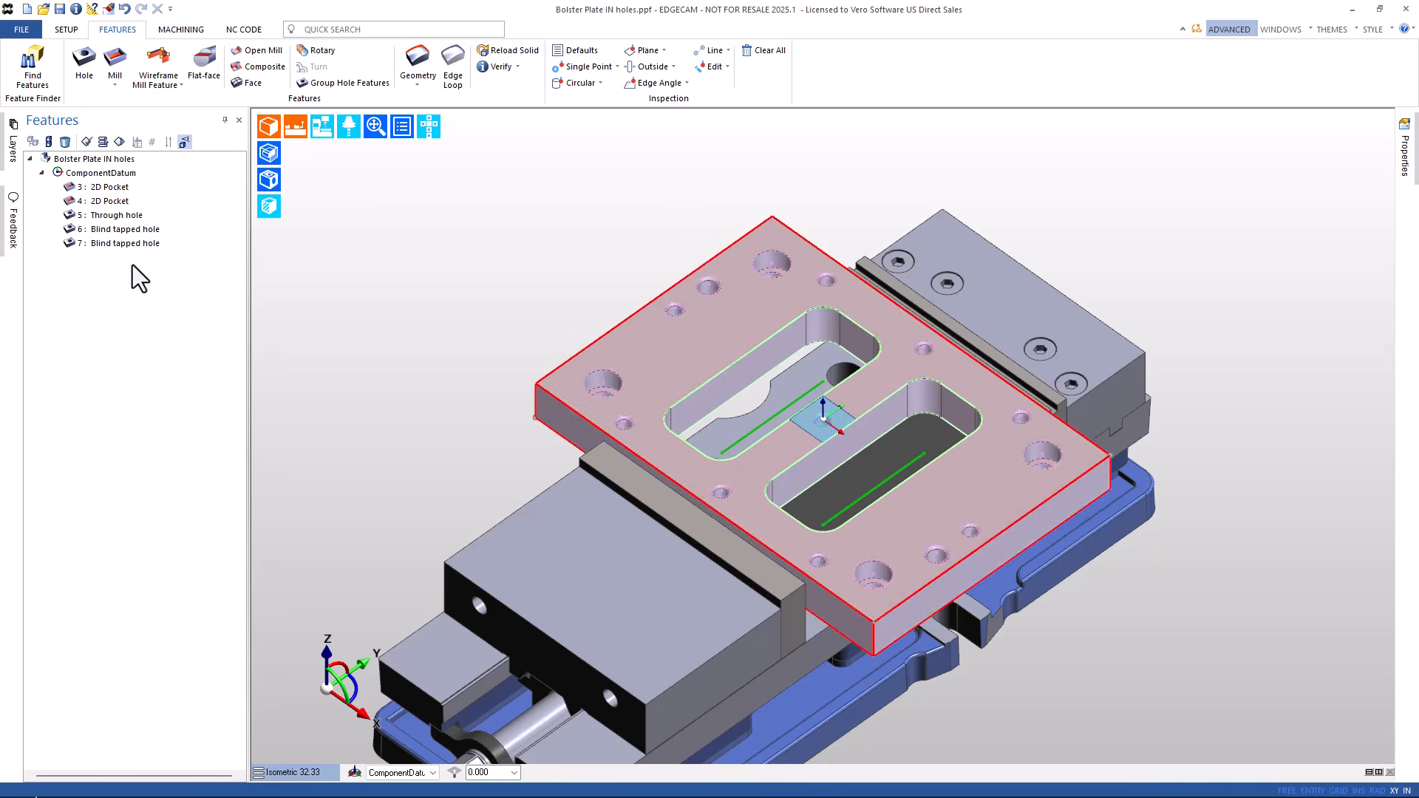
- Select the two pockets and three holes, review the tapped hole's thread properties, then go to Machining
{"action": "left_click", "coordinate": [104, 189]}
{"action": "left_click", "coordinate": [103, 202]}
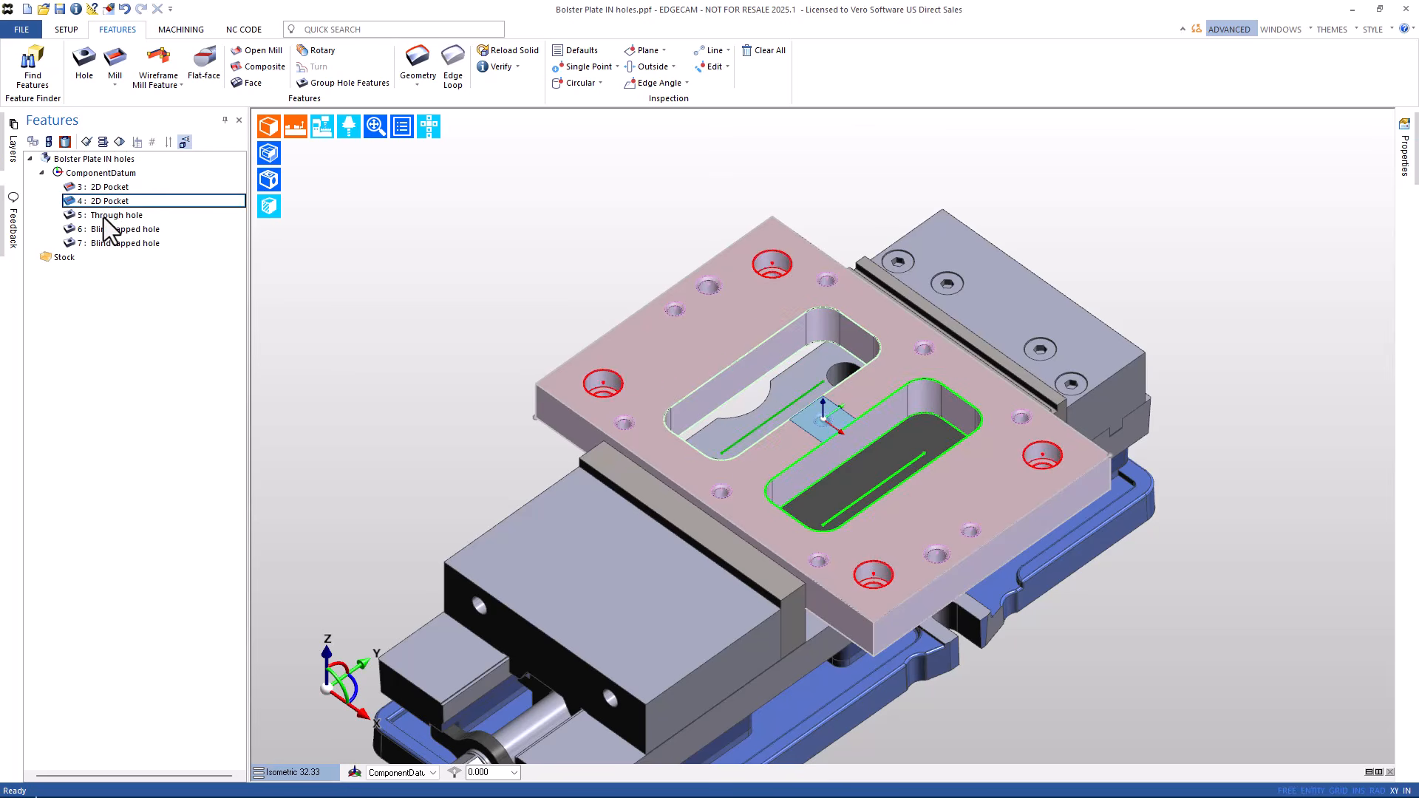
{"action": "left_click", "coordinate": [104, 215]}
{"action": "left_click", "coordinate": [107, 229]}
{"action": "left_click", "coordinate": [106, 243]}
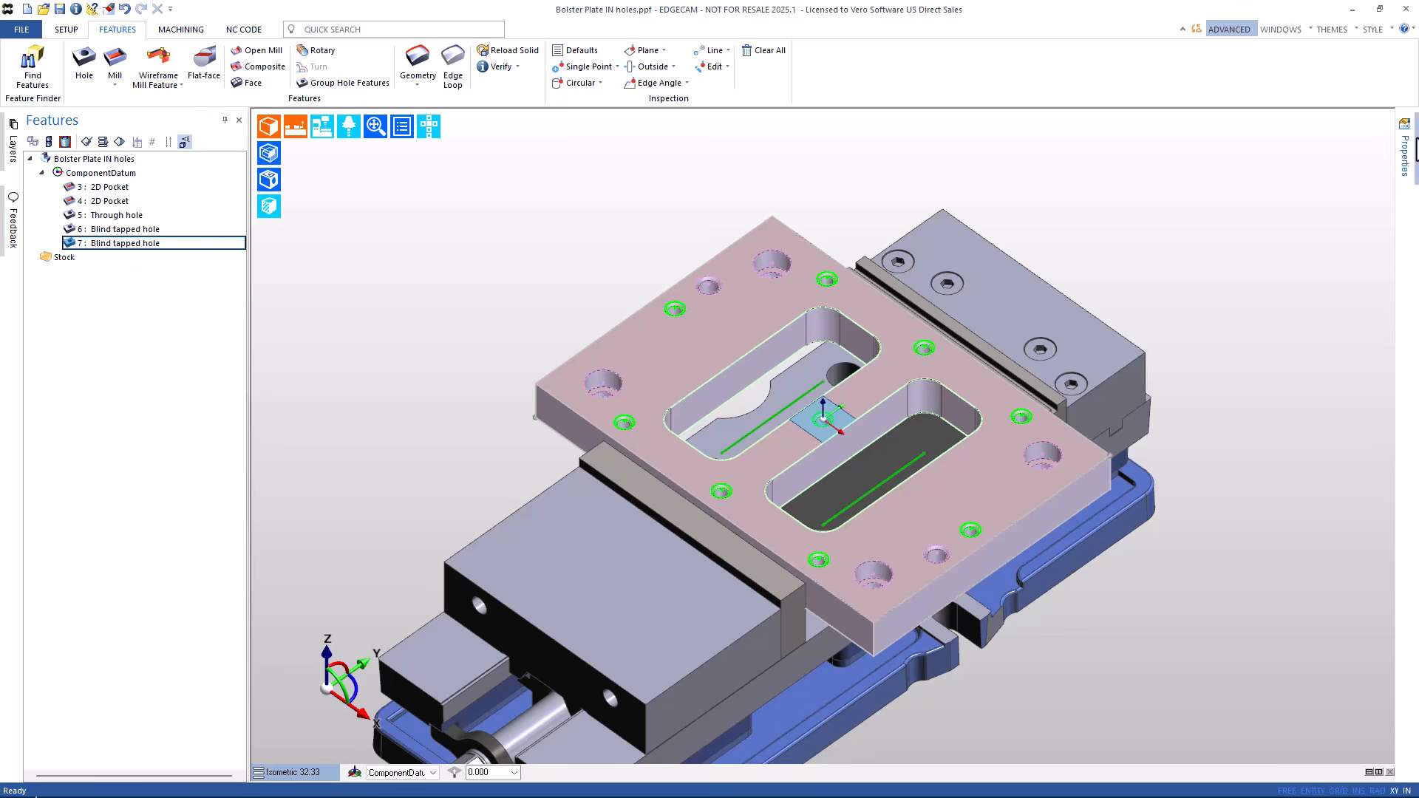
{"action": "mouse_move", "coordinate": [1407, 164]}
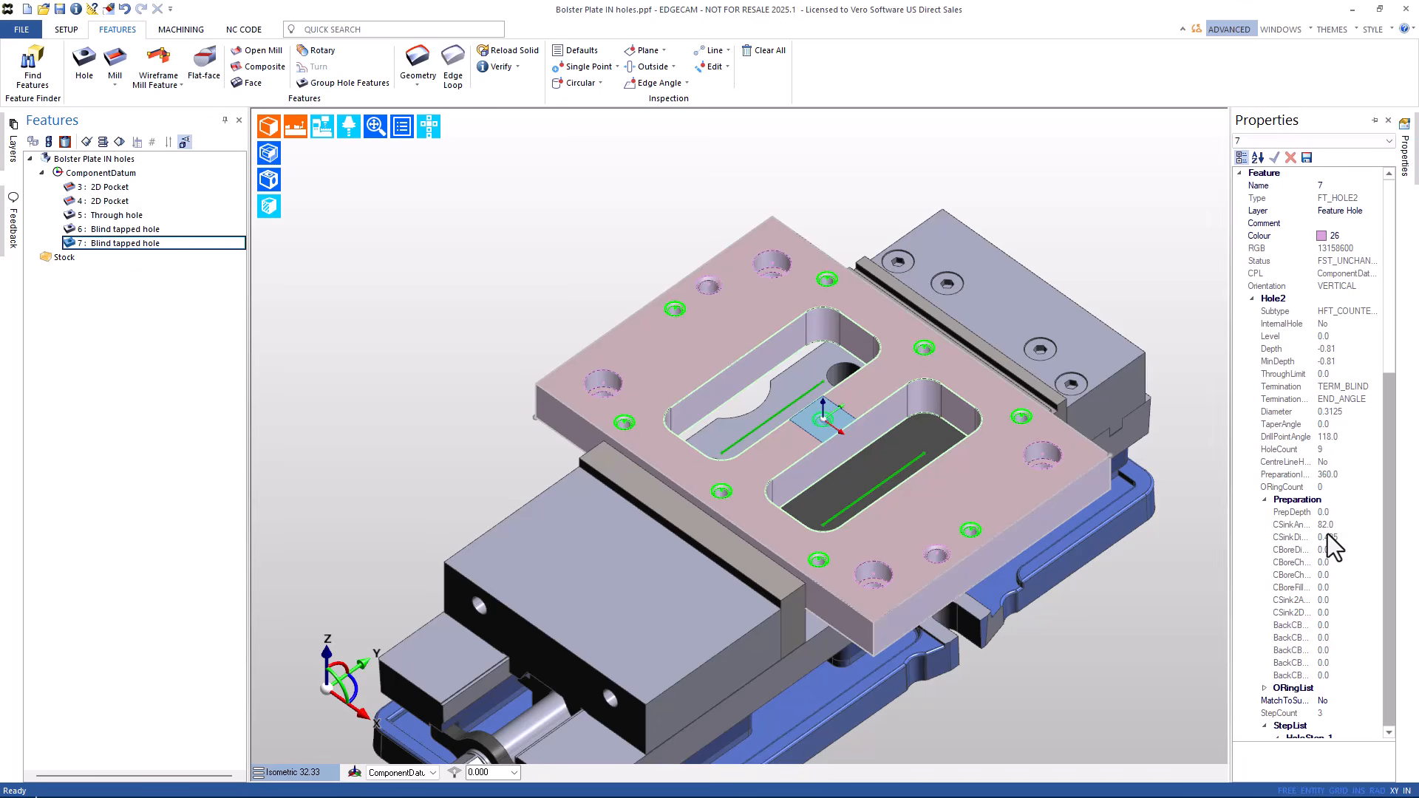
{"action": "scroll", "coordinate": [1330, 543], "scroll_direction": "down", "scroll_amount": 2}
{"action": "left_click", "coordinate": [1264, 638]}
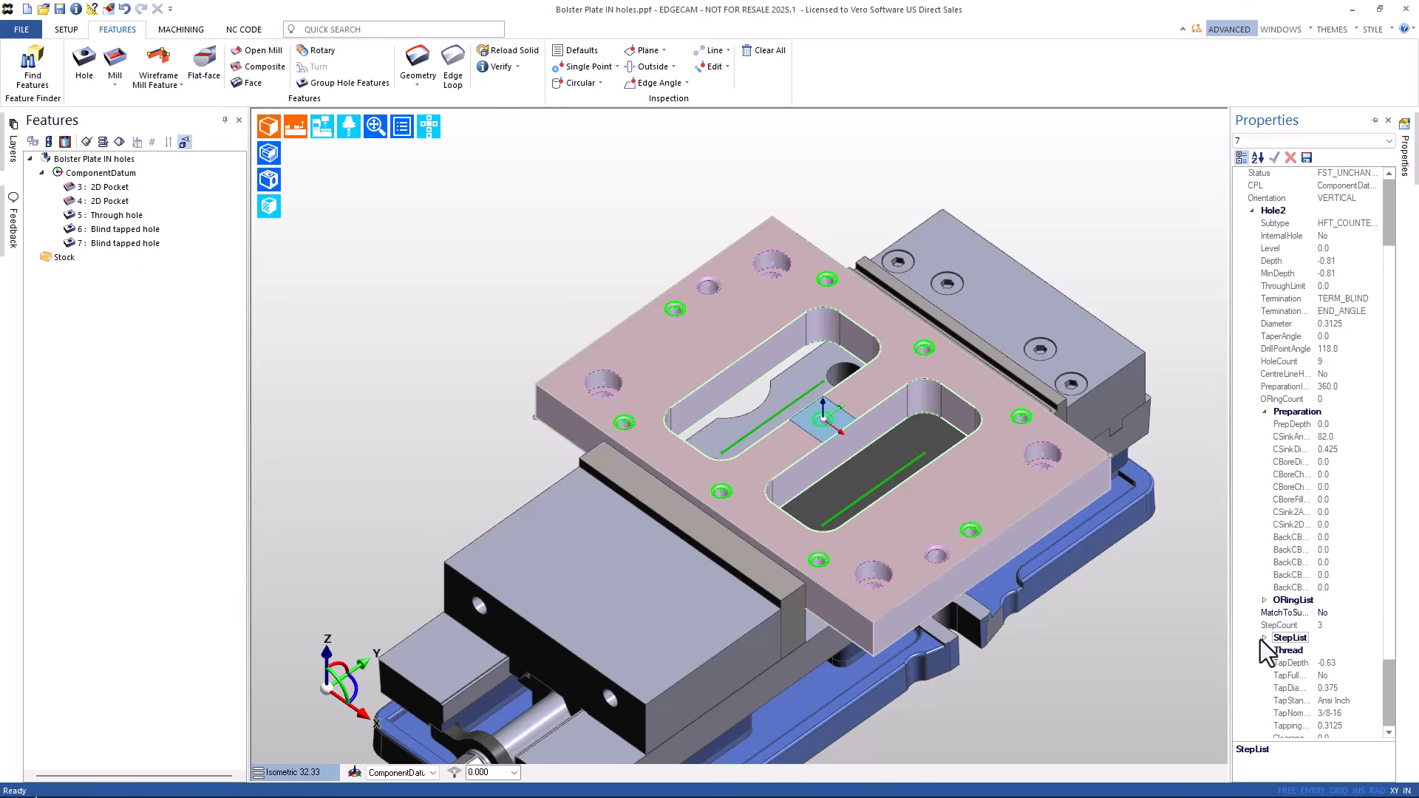
{"action": "scroll", "coordinate": [1309, 702], "scroll_direction": "down", "scroll_amount": 2}
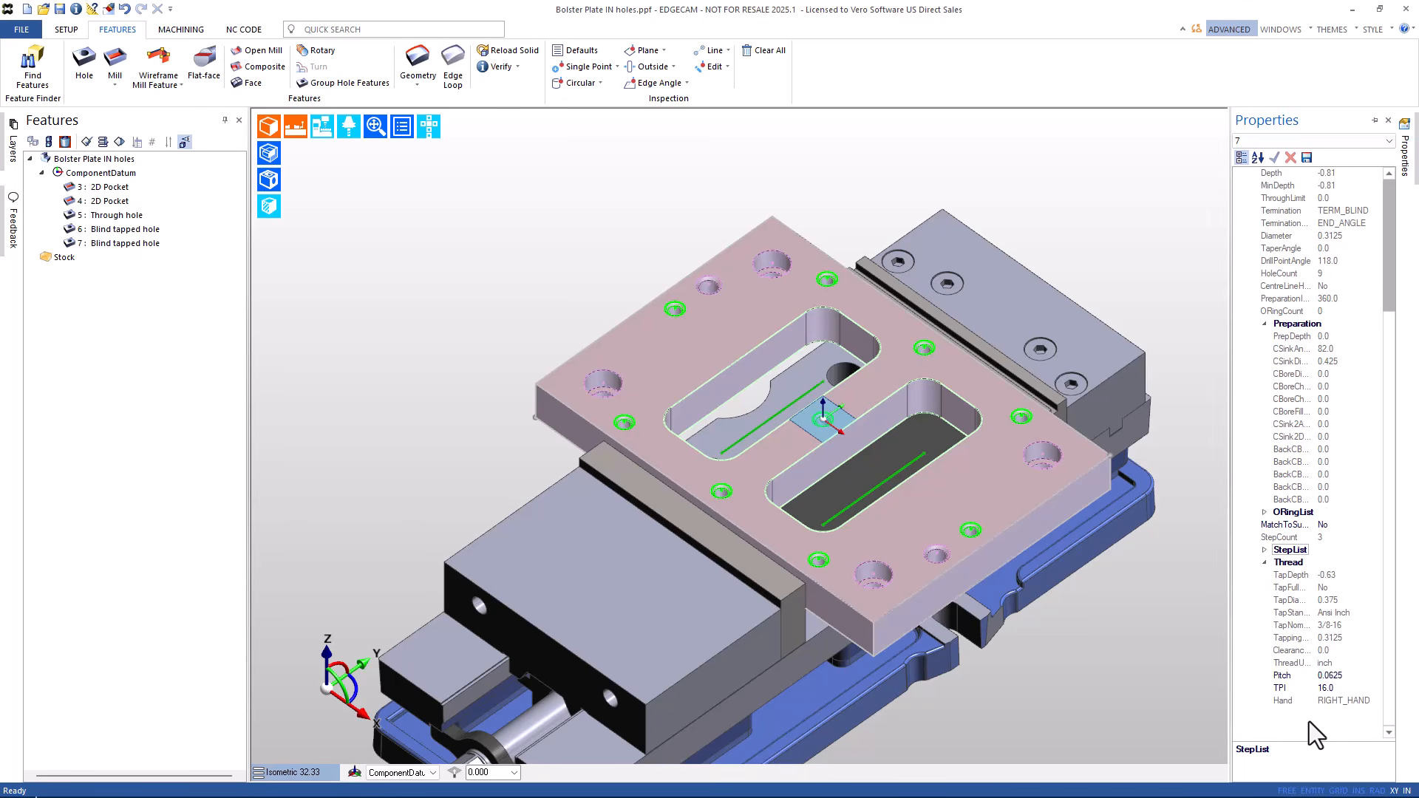
{"action": "left_click", "coordinate": [178, 28]}
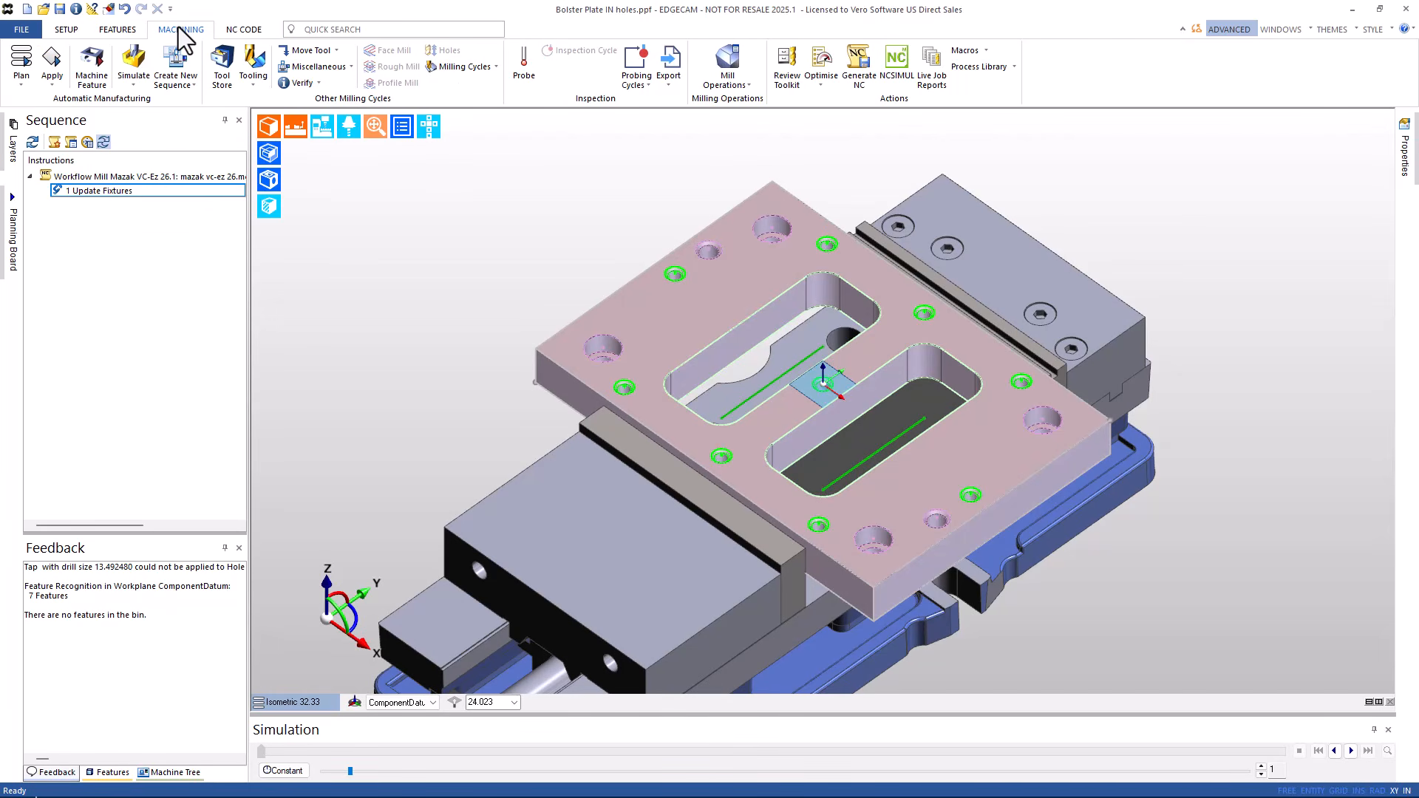
- Machine the hole features automatically with the default Feature Machining settings
{"action": "left_click", "coordinate": [86, 68]}
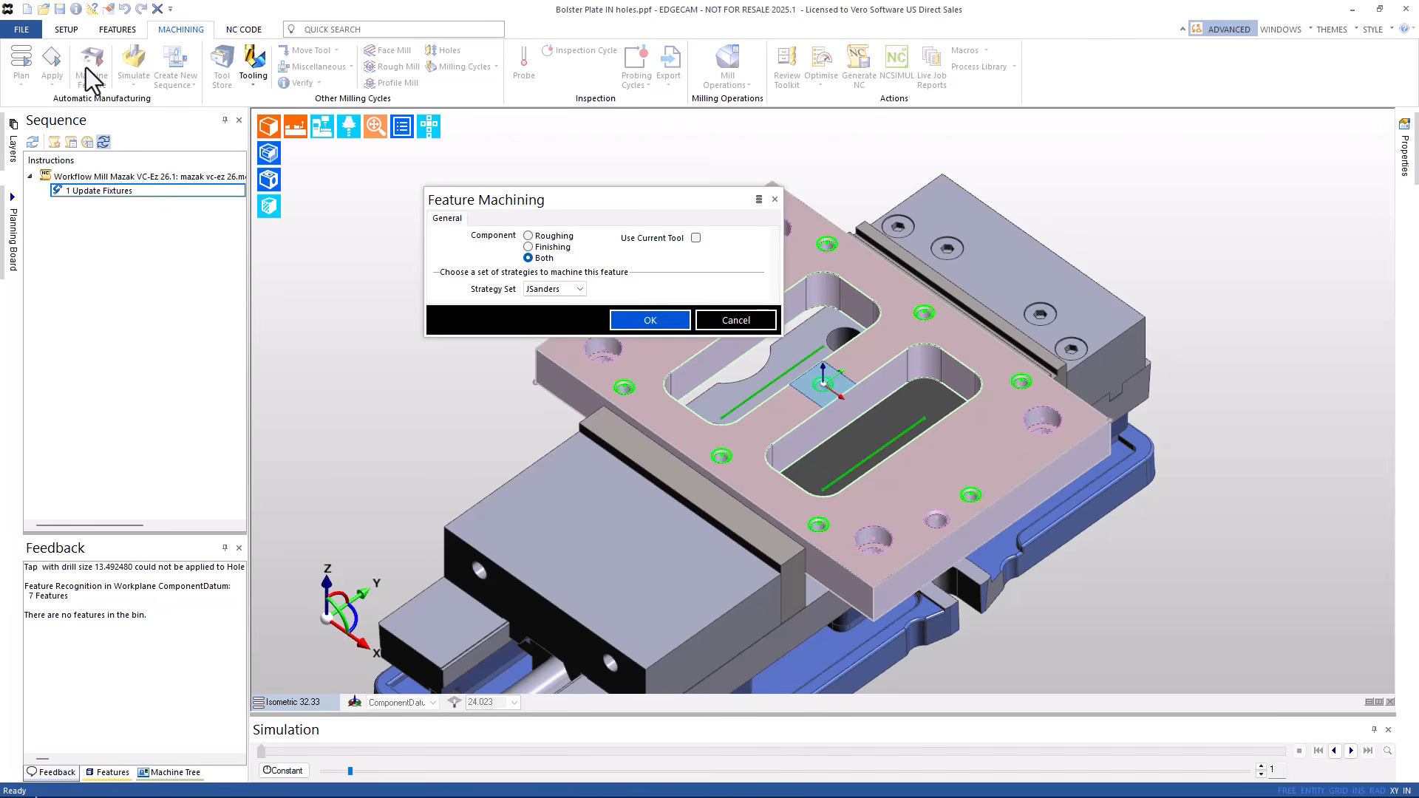
{"action": "left_click", "coordinate": [651, 322]}
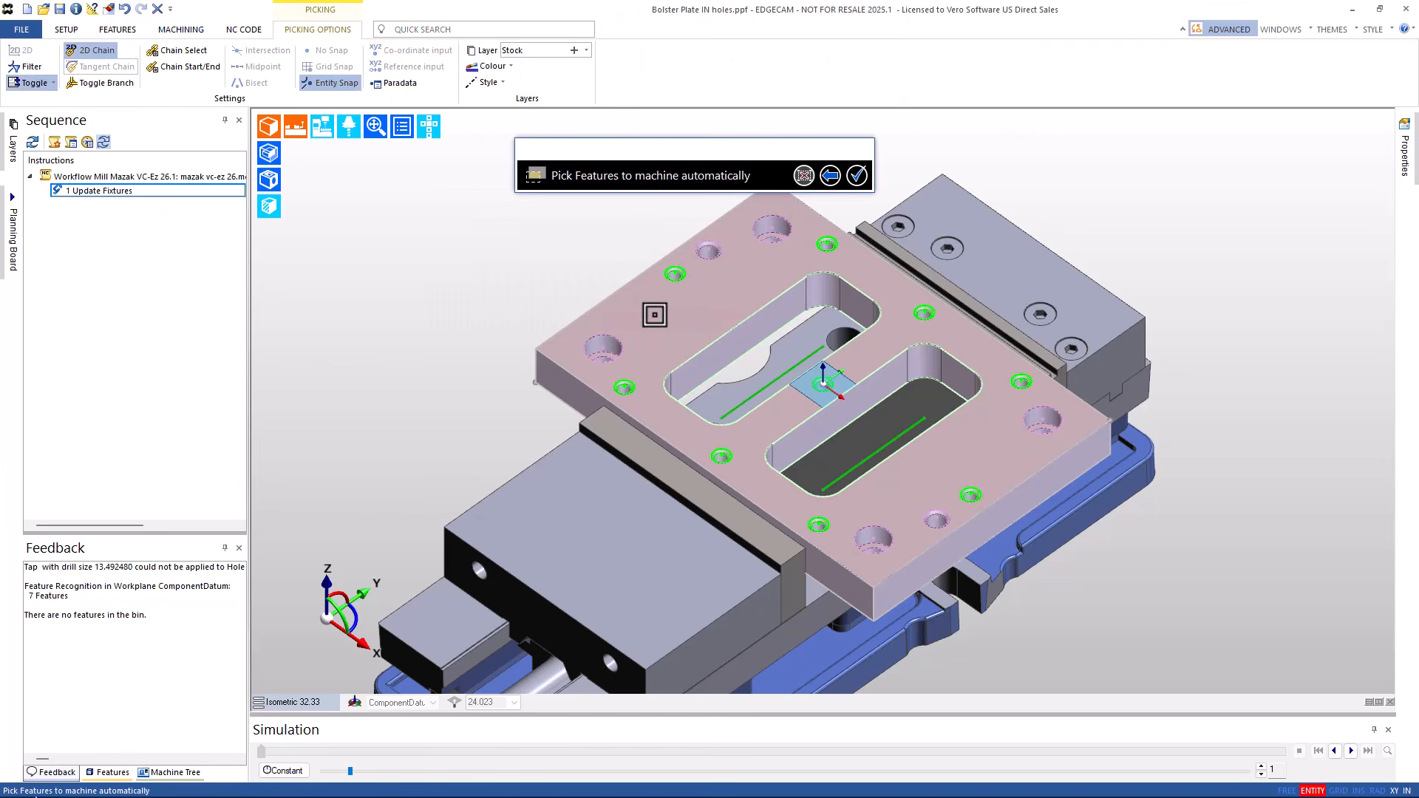
{"action": "left_click", "coordinate": [857, 177]}
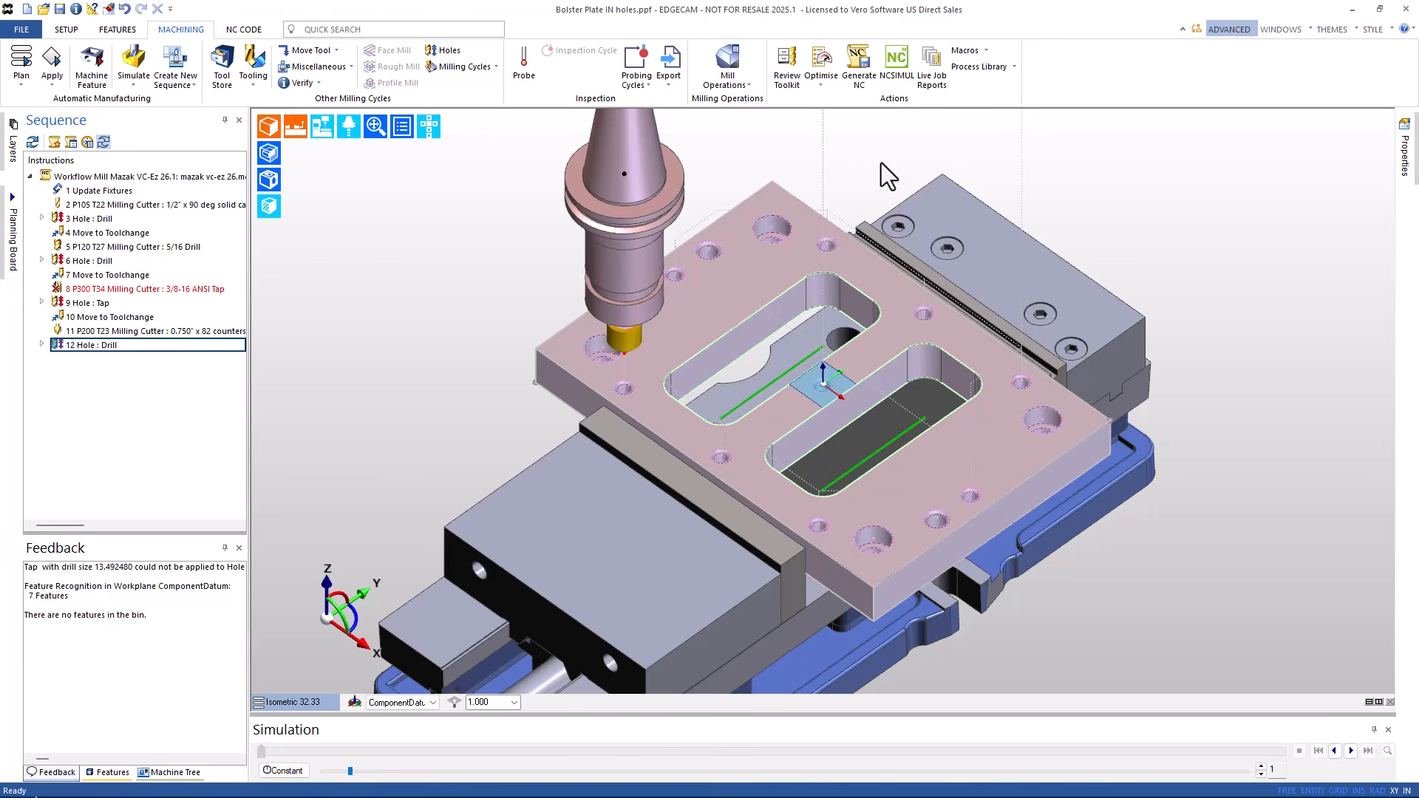
- Inspect the toolpaths of operations 3, 6, 9 and 12, then deselect them
{"action": "left_click", "coordinate": [98, 219]}
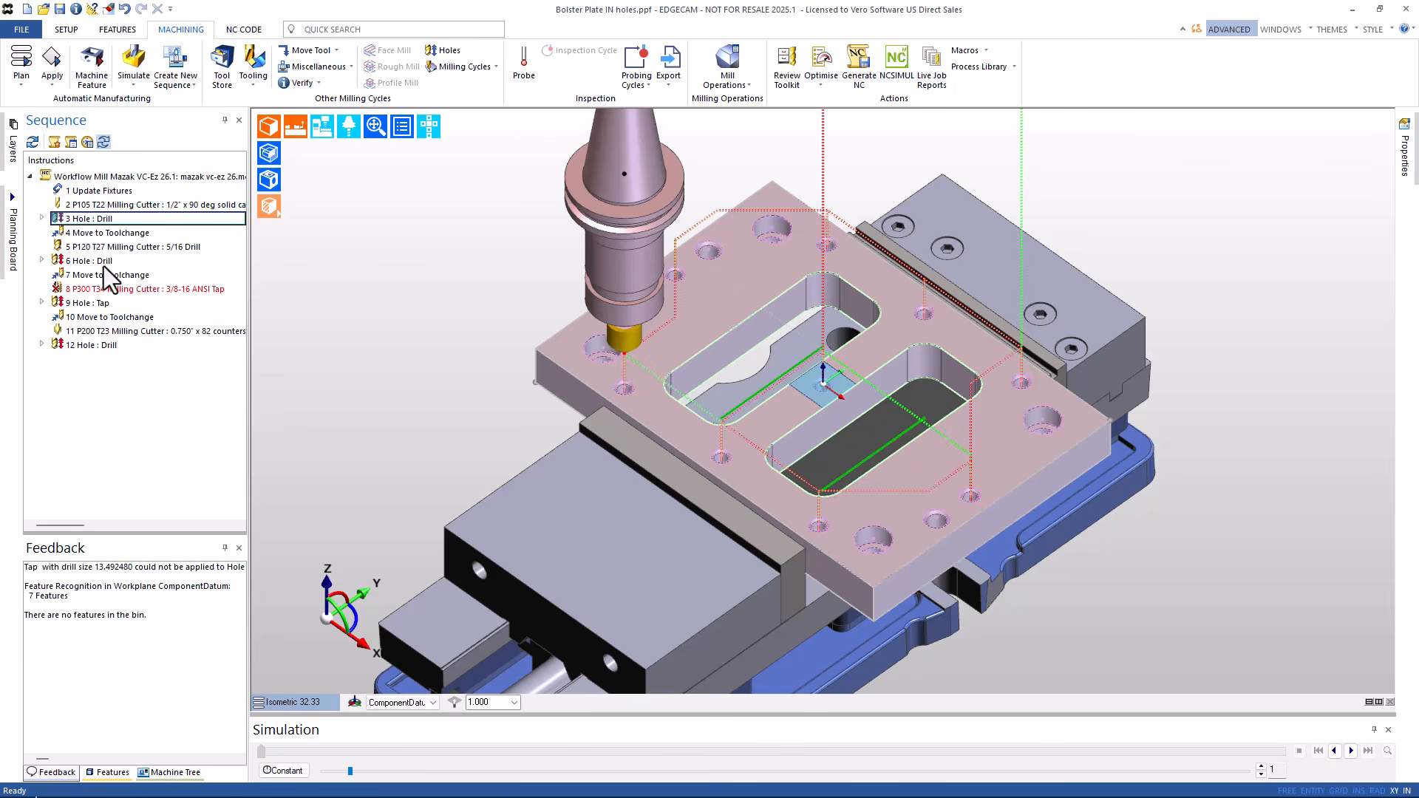
{"action": "left_click", "coordinate": [104, 261]}
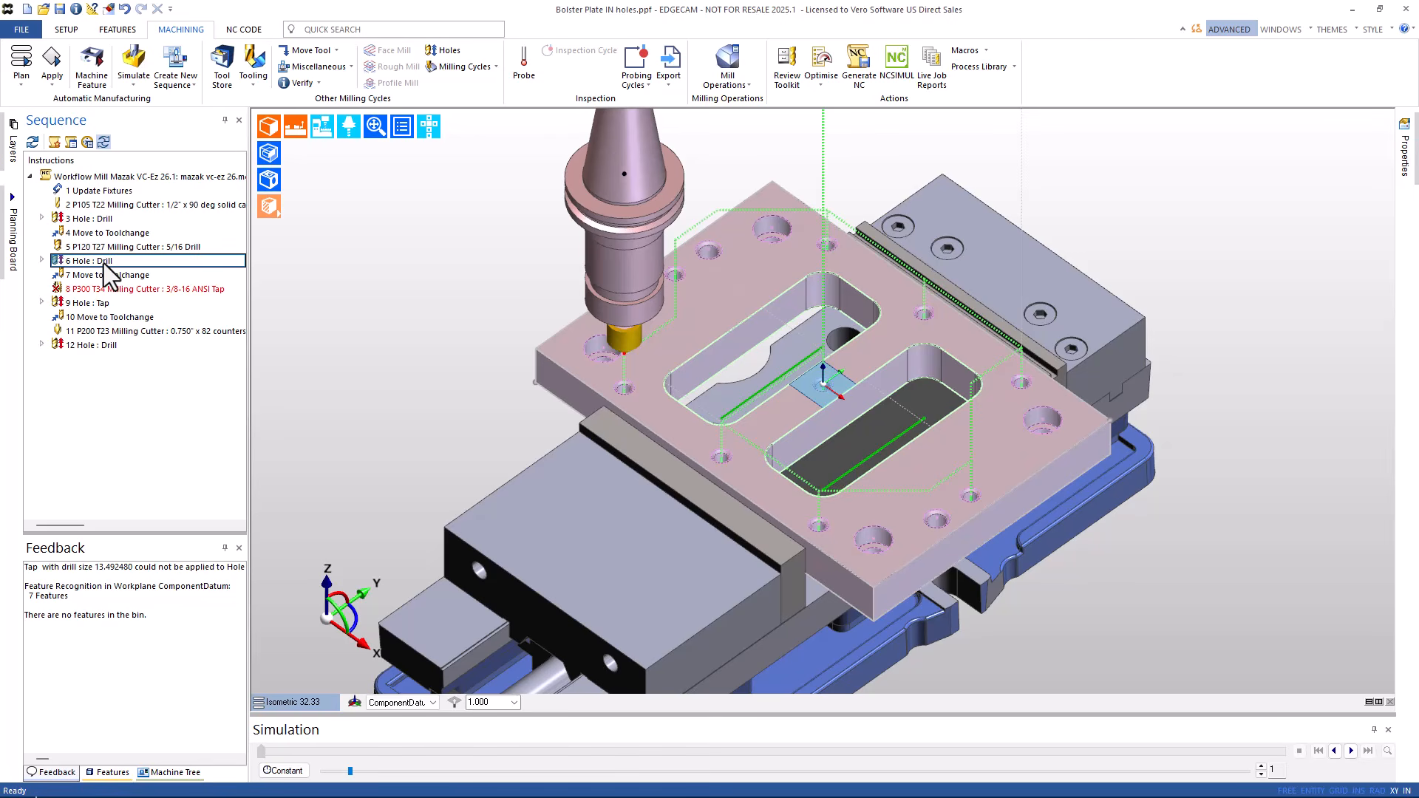
{"action": "left_click", "coordinate": [100, 304]}
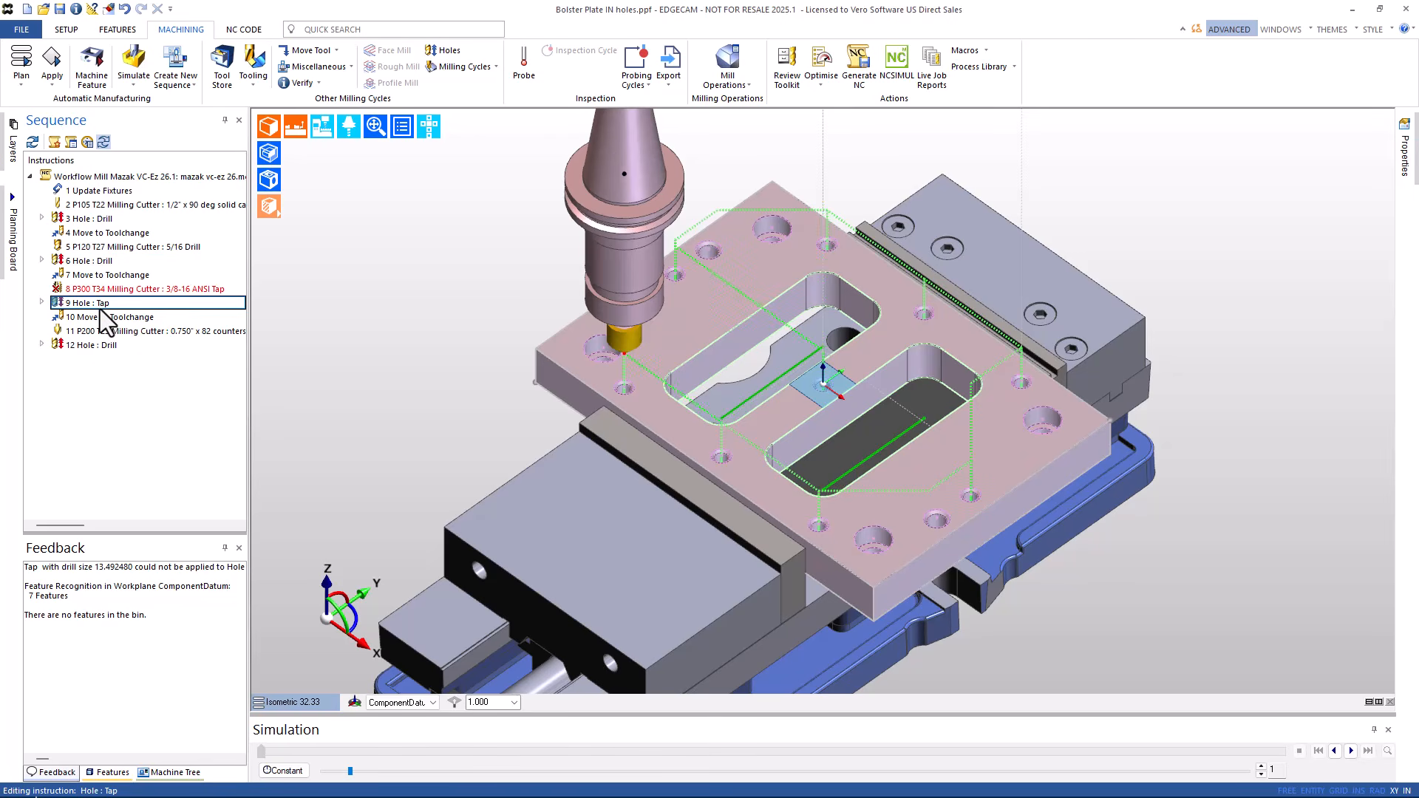
{"action": "left_click", "coordinate": [96, 346]}
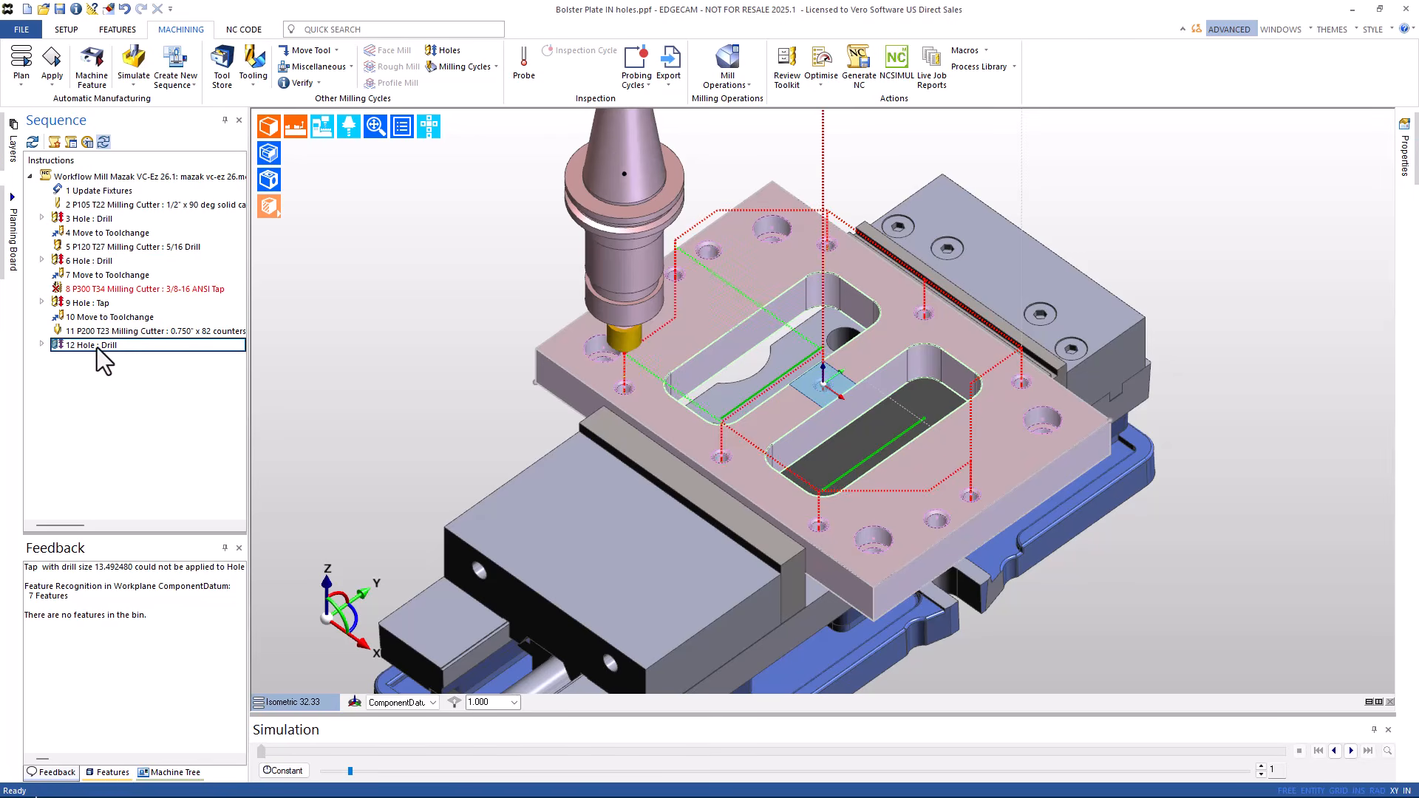
{"action": "left_click", "coordinate": [126, 406]}
- Machine the counterbored holes, adding 1/2-13 tapping and 17/32 drilling operations
{"action": "left_click", "coordinate": [99, 72]}
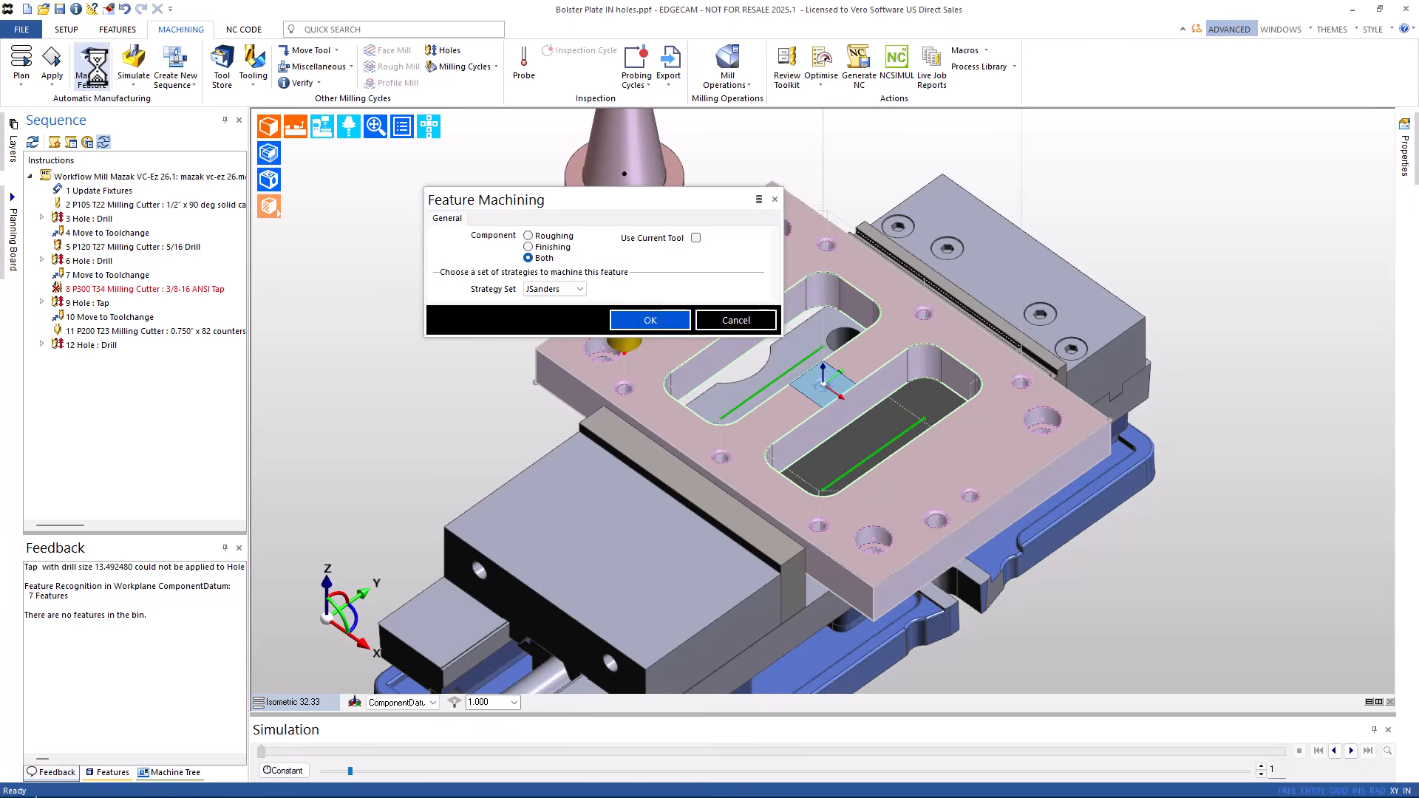
{"action": "left_click", "coordinate": [637, 318]}
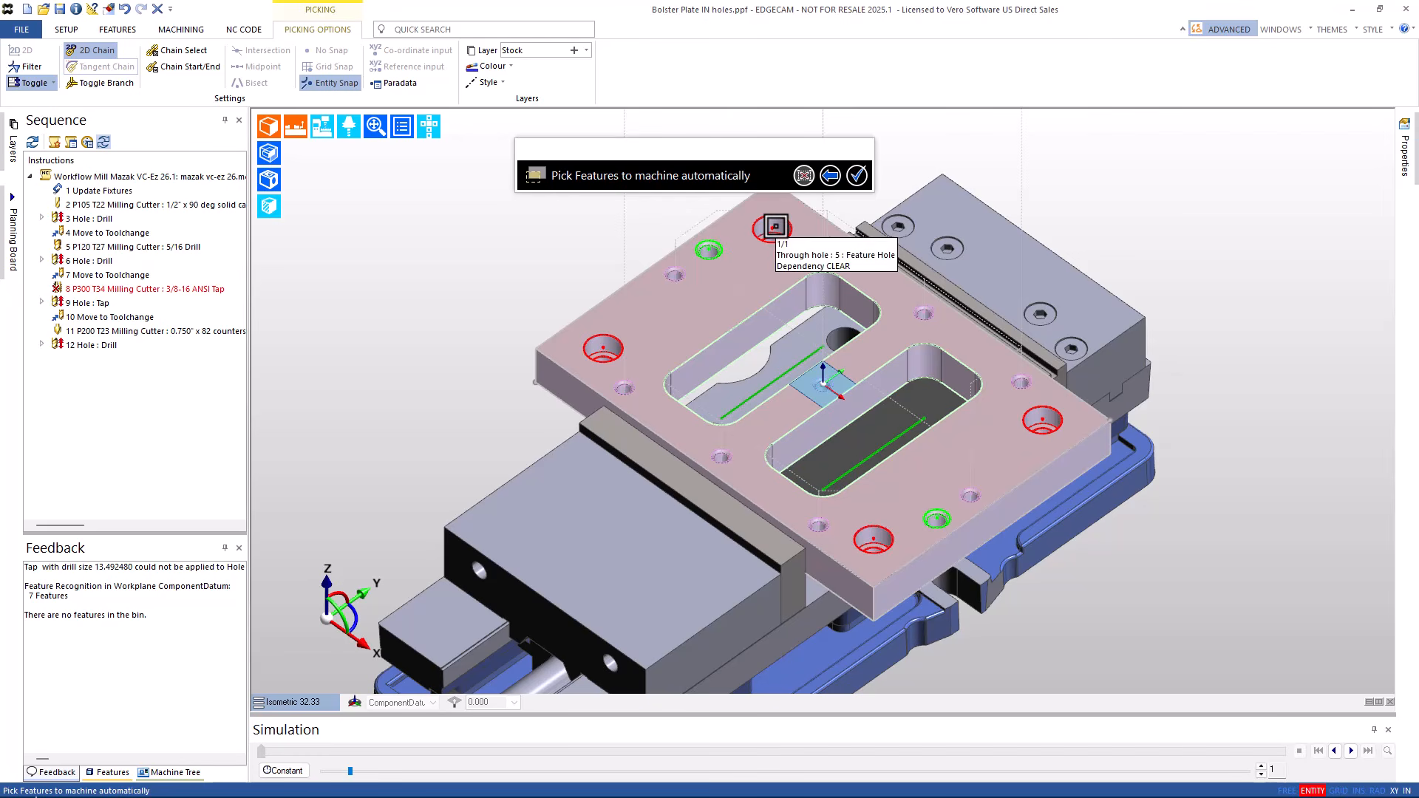
{"action": "left_click", "coordinate": [775, 227]}
{"action": "left_click", "coordinate": [857, 176]}
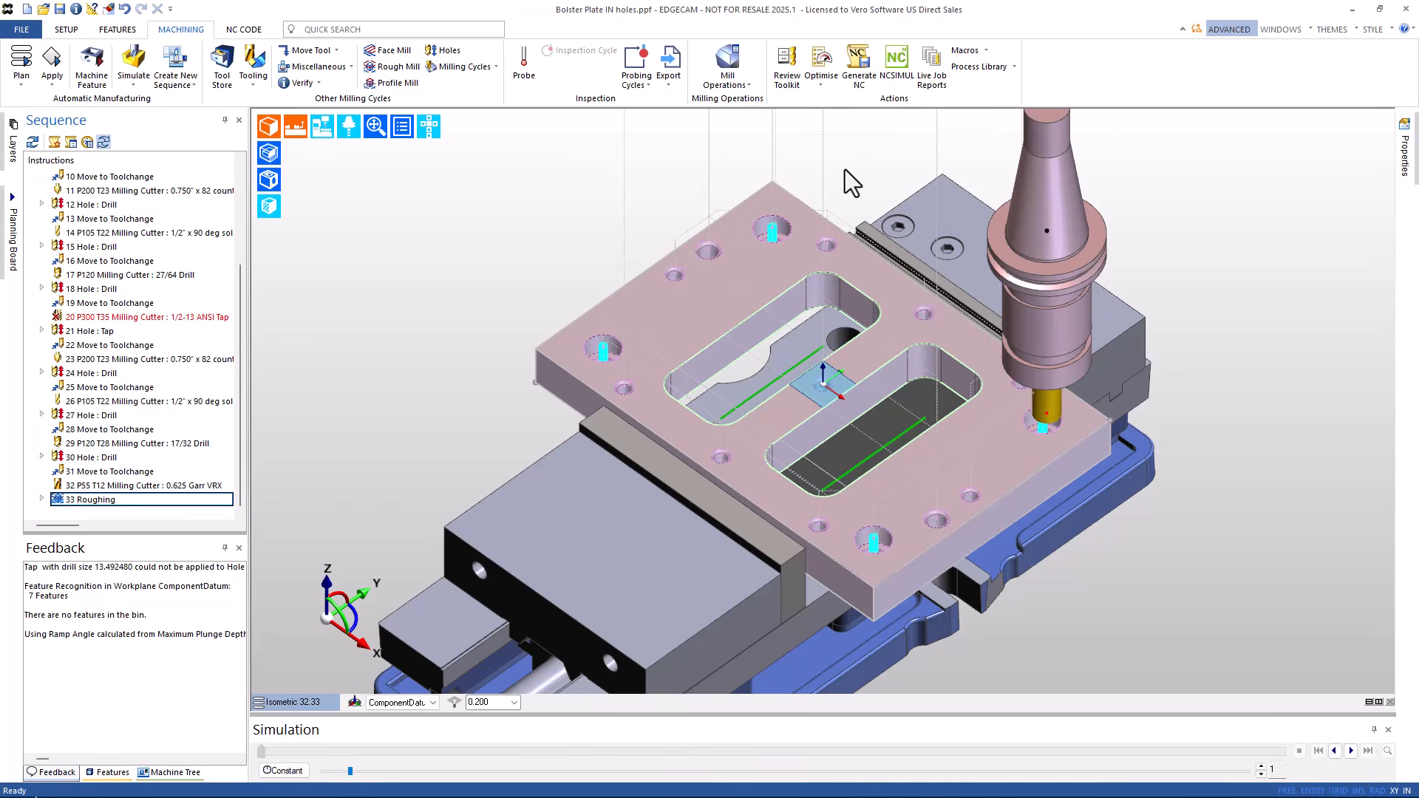
- Delete the generated 33 Roughing operation
{"action": "left_click", "coordinate": [109, 495]}
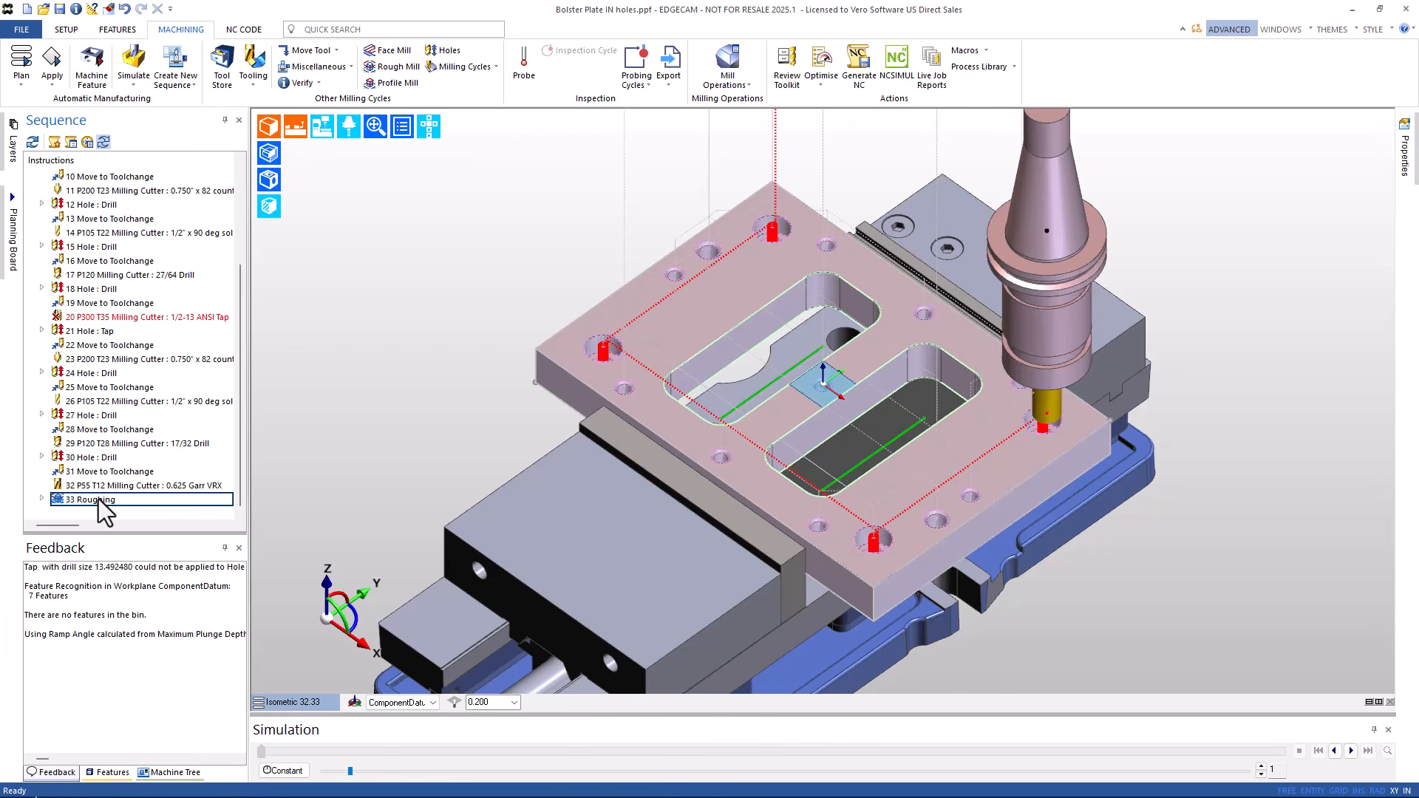
{"action": "right_click", "coordinate": [99, 498]}
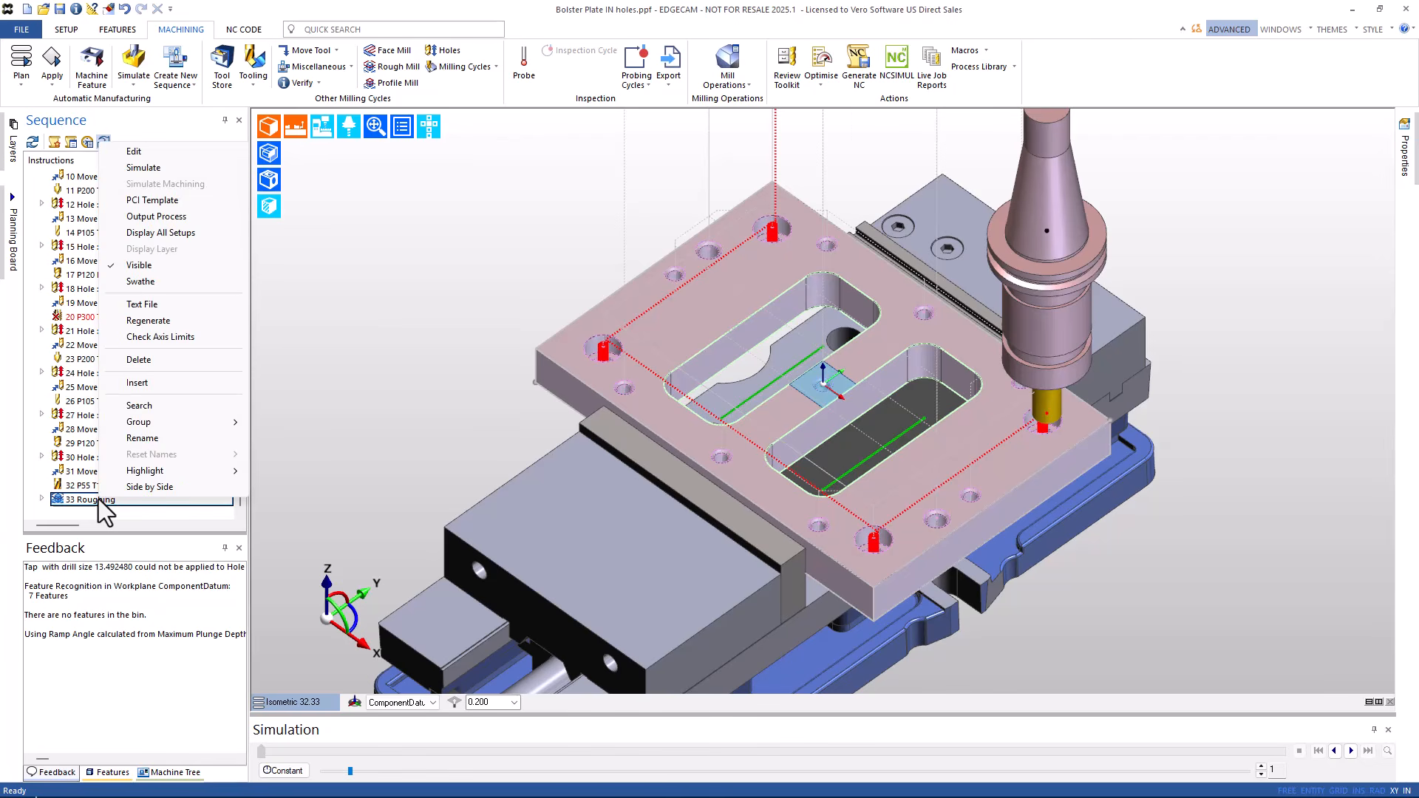
{"action": "left_click", "coordinate": [153, 358]}
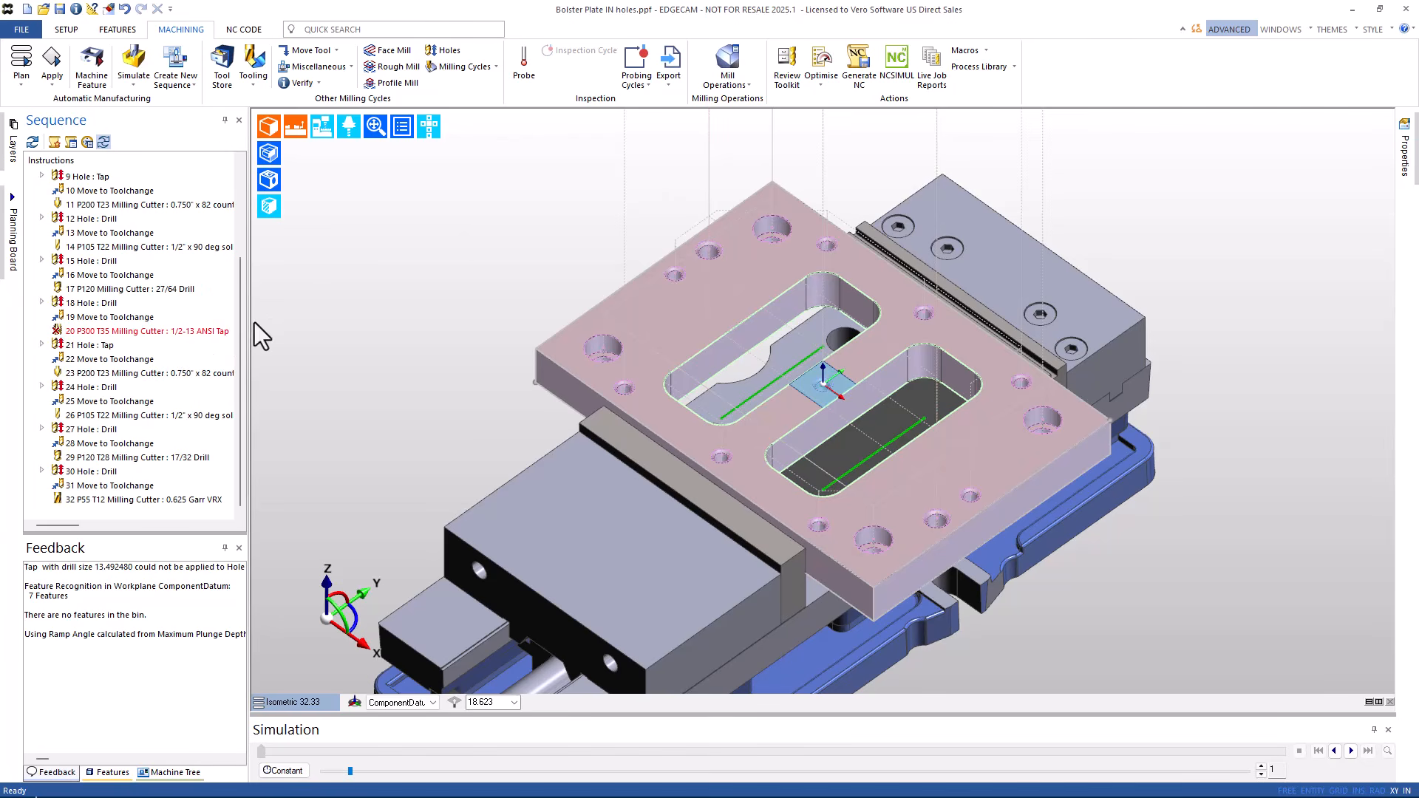
- Apply the C'bore Helical Milling process to the counterbored holes as 33 Hole : Helical
{"action": "left_click", "coordinate": [968, 67]}
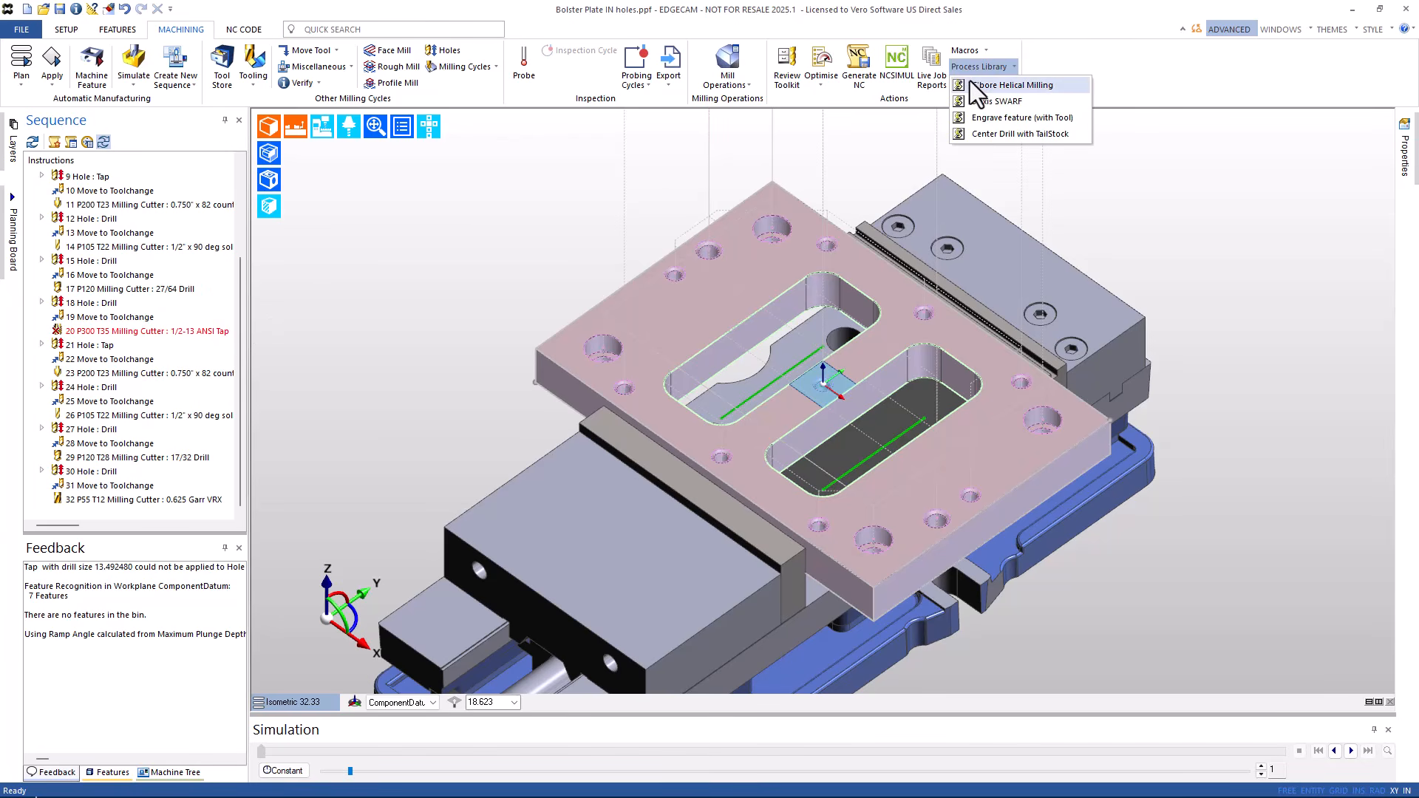
{"action": "left_click", "coordinate": [970, 86]}
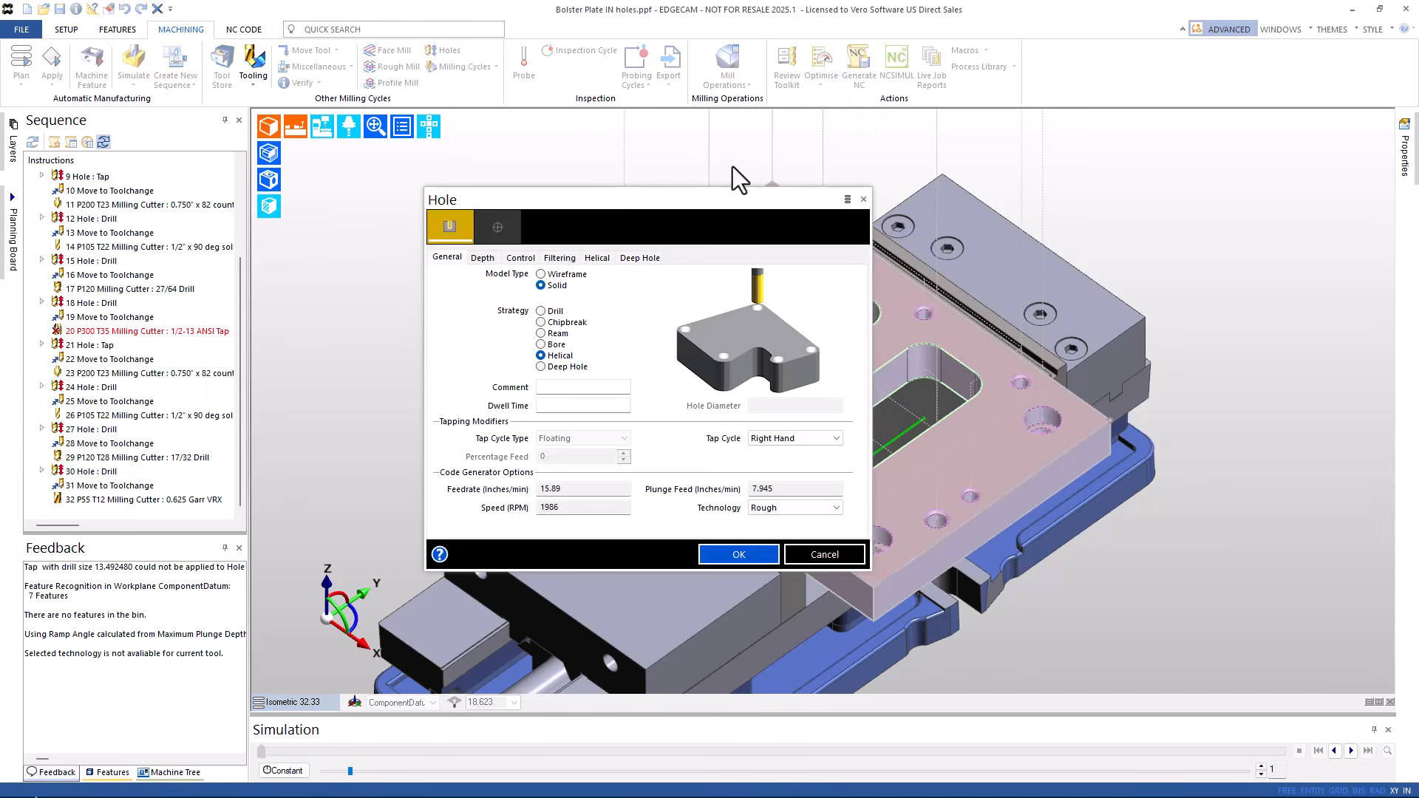
{"action": "left_click", "coordinate": [452, 231]}
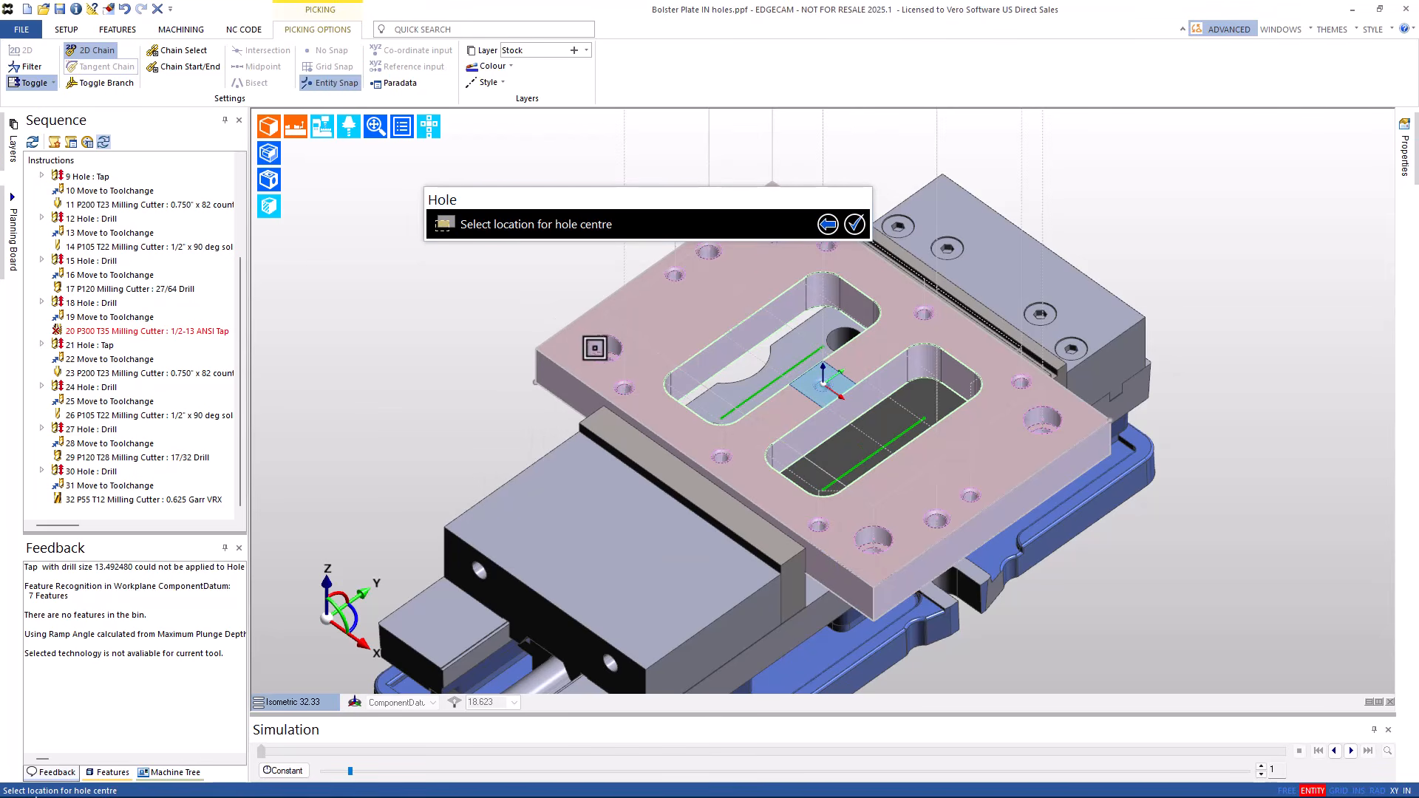
{"action": "left_click", "coordinate": [605, 351]}
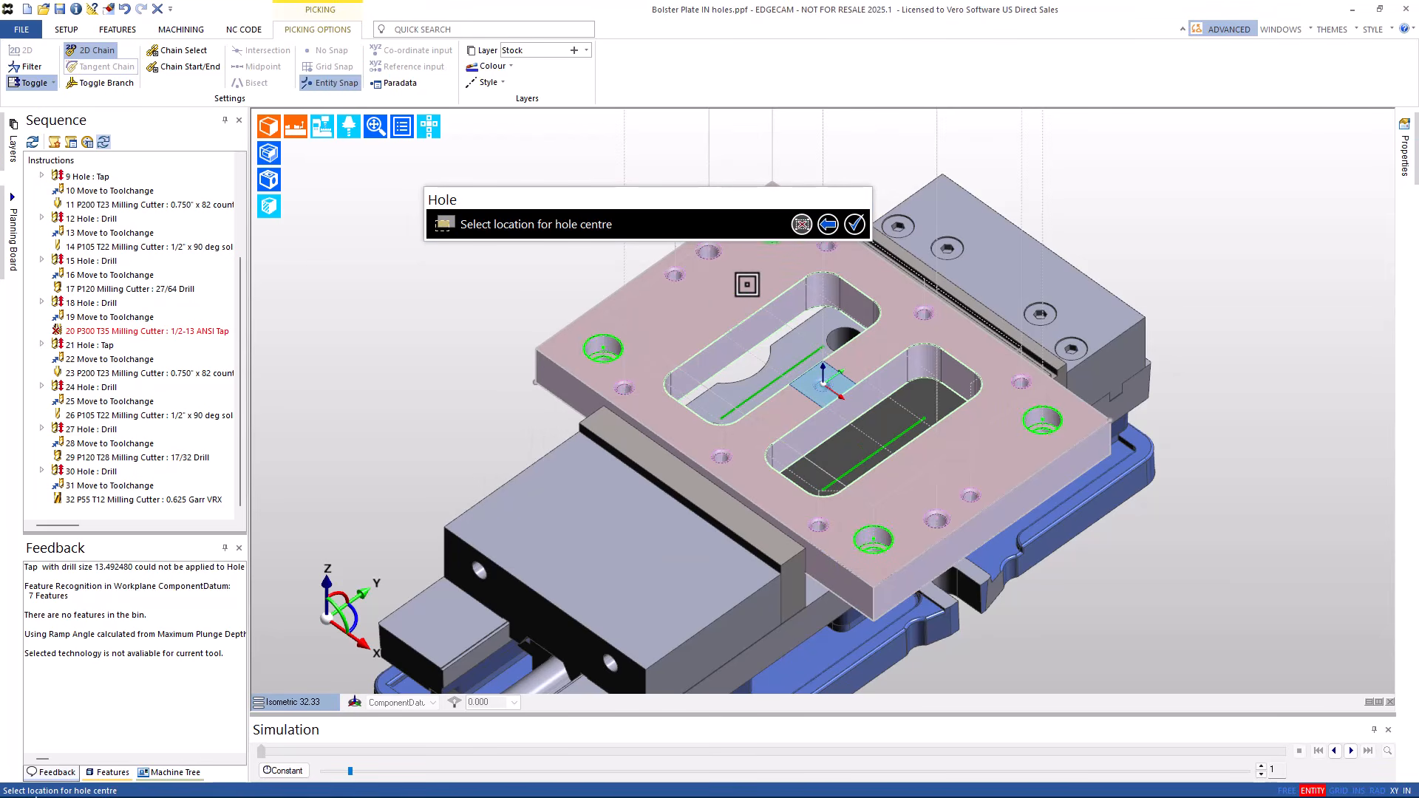
{"action": "left_click", "coordinate": [854, 225]}
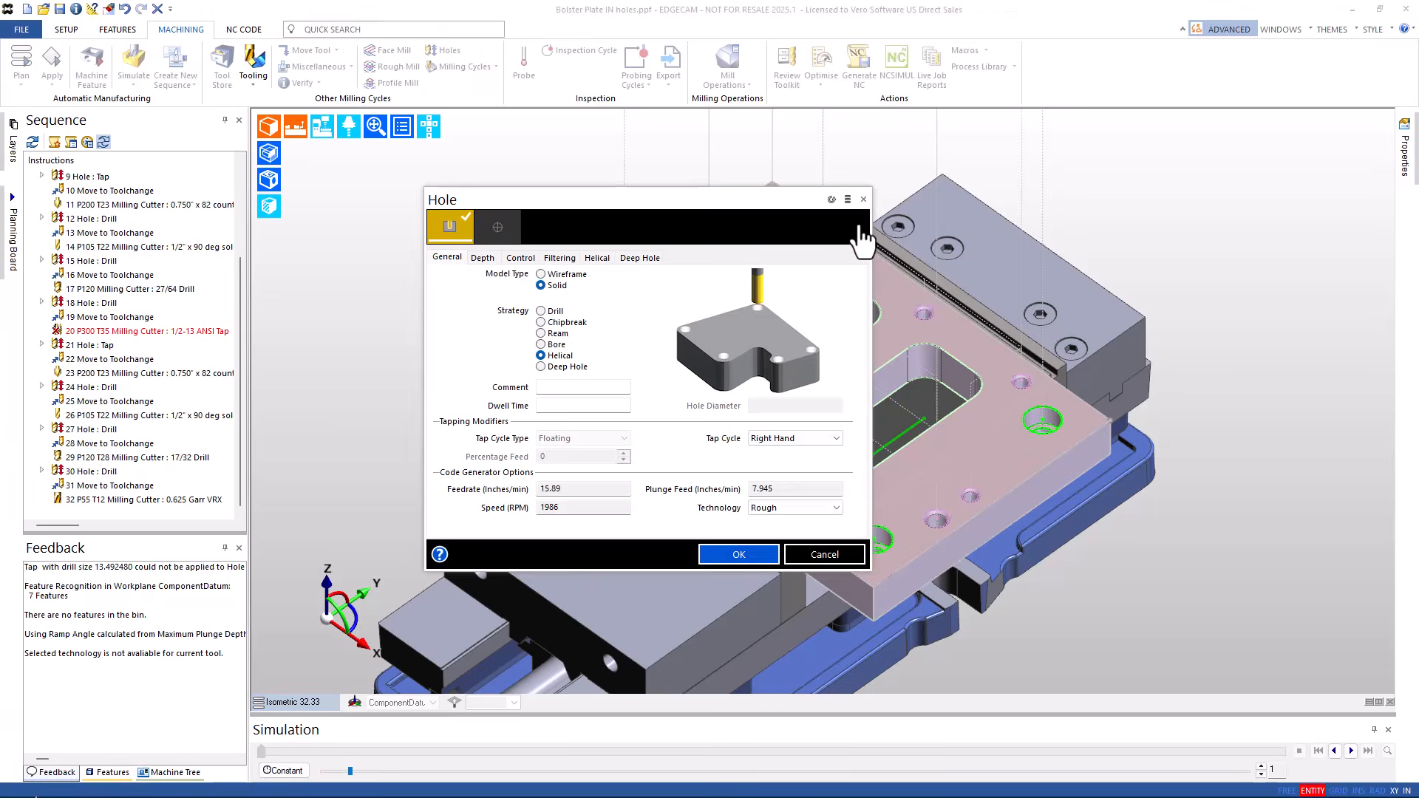
{"action": "left_click", "coordinate": [730, 556]}
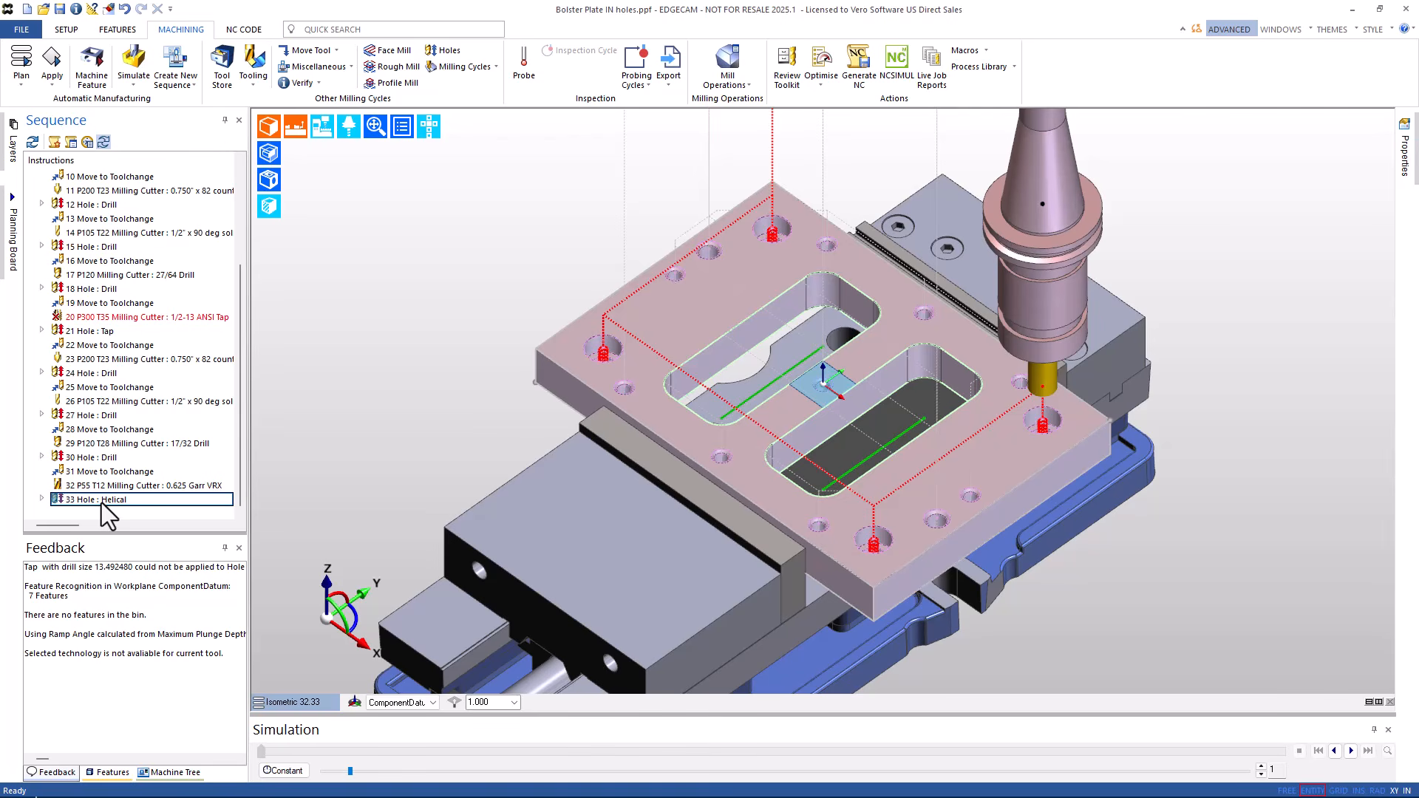
- Machine the left and right pockets with roughing and profiling, then select new operations 34–45
{"action": "left_click", "coordinate": [91, 66]}
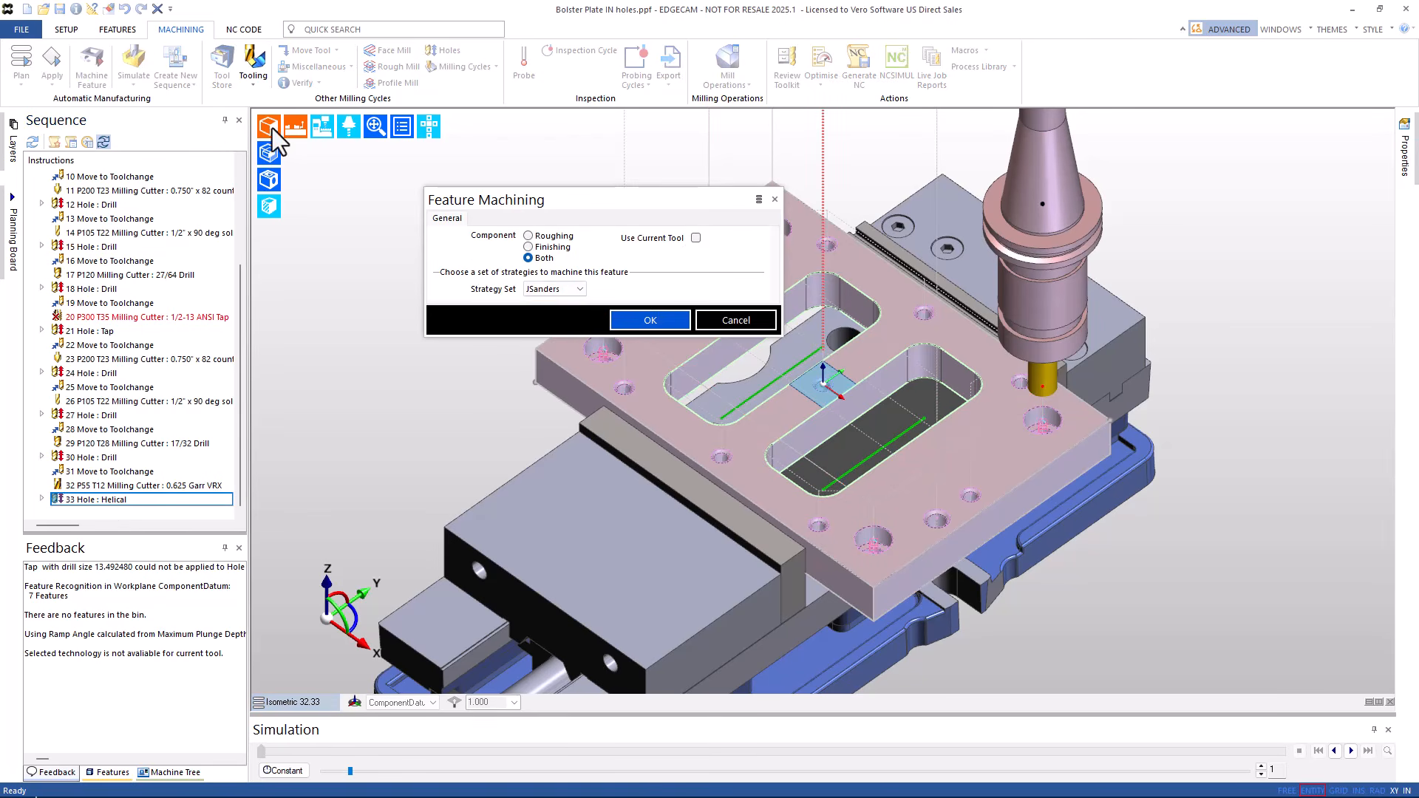
{"action": "left_click", "coordinate": [650, 320]}
{"action": "left_click", "coordinate": [768, 386]}
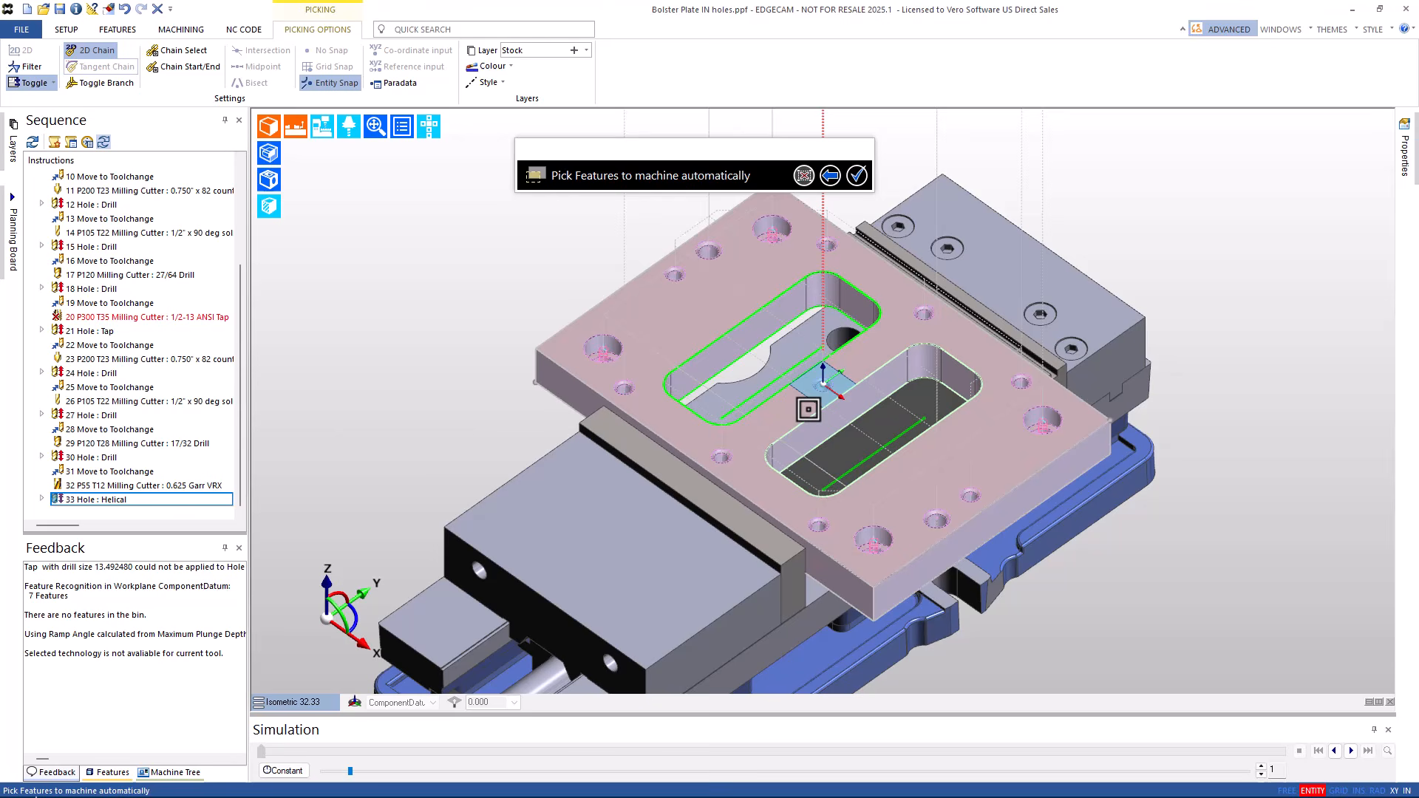
{"action": "left_click", "coordinate": [864, 459]}
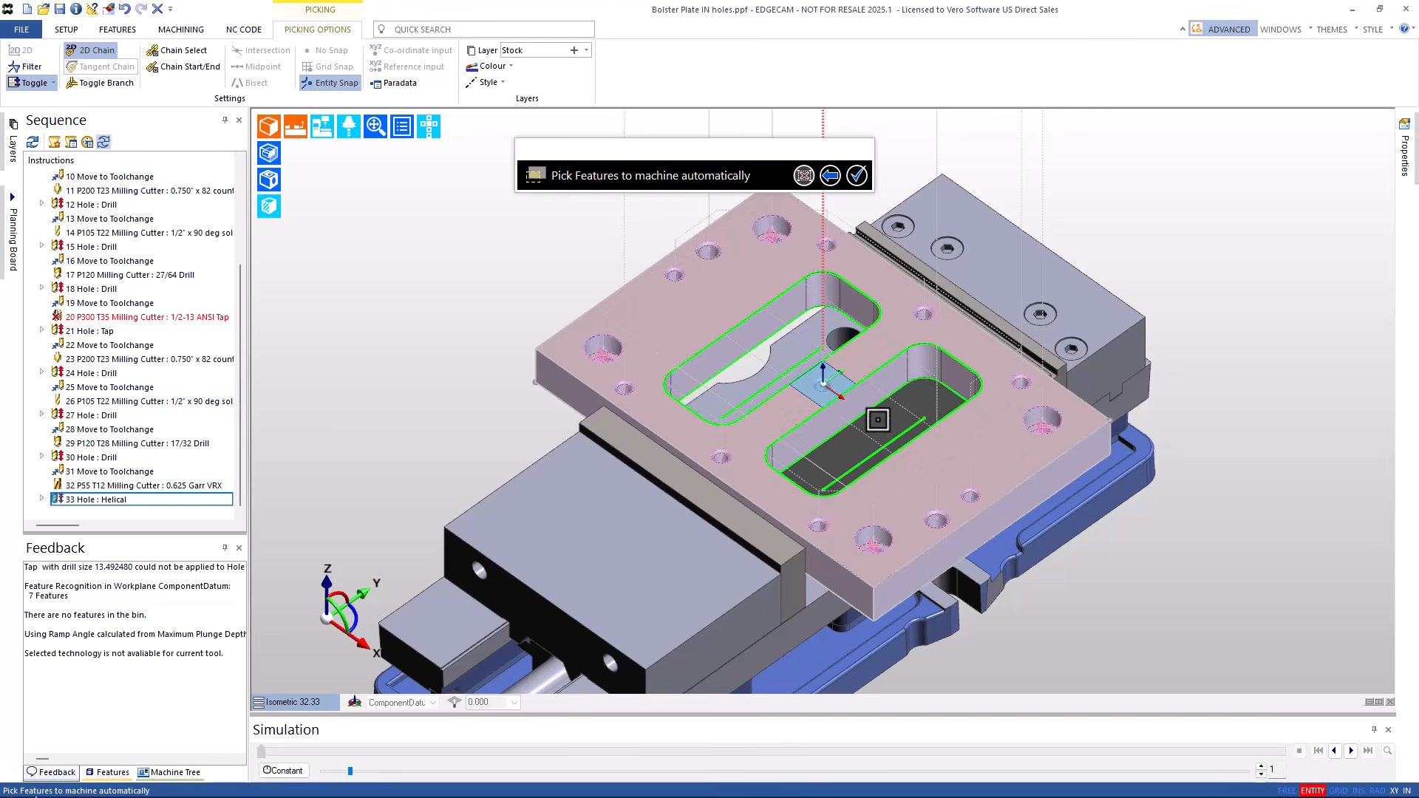
{"action": "left_click", "coordinate": [856, 175]}
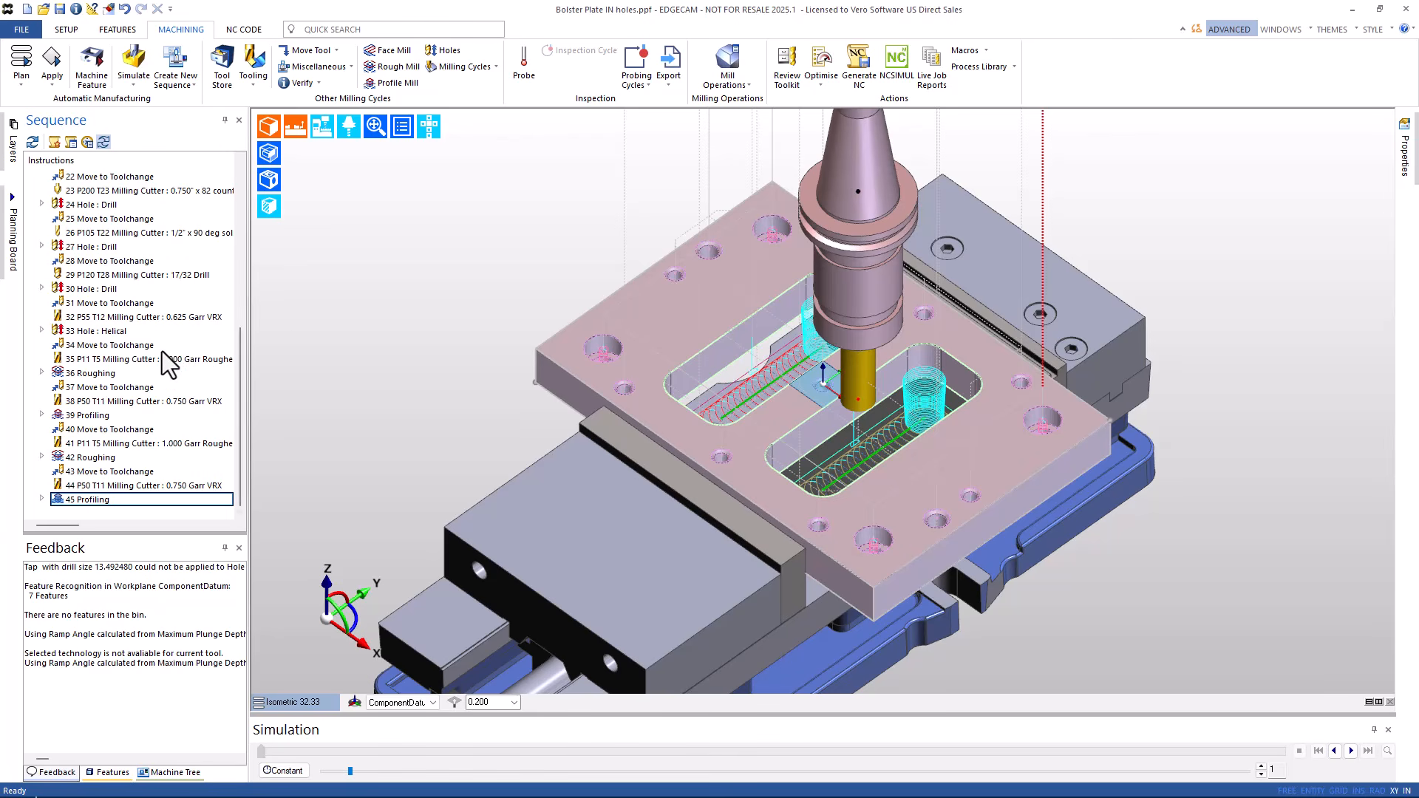
{"action": "left_click", "coordinate": [134, 347]}
{"action": "left_click", "coordinate": [102, 499], "text": "shift"}
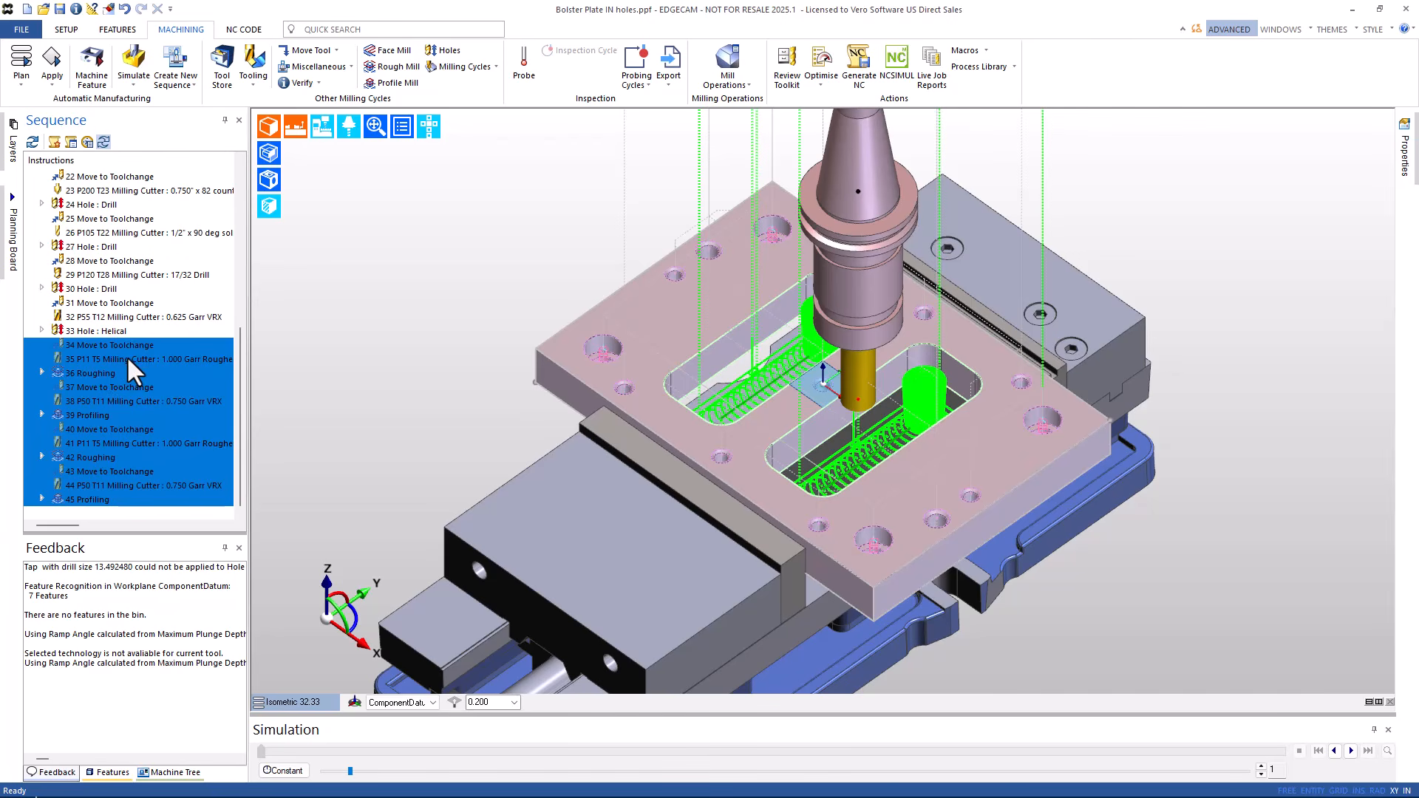
- Switch roughing operations 36 and 42 to Waveform technology, confirming each operation's edit dialog
{"action": "left_click", "coordinate": [89, 374]}
{"action": "left_click", "coordinate": [92, 459], "text": "ctrl"}
{"action": "right_click", "coordinate": [92, 459]}
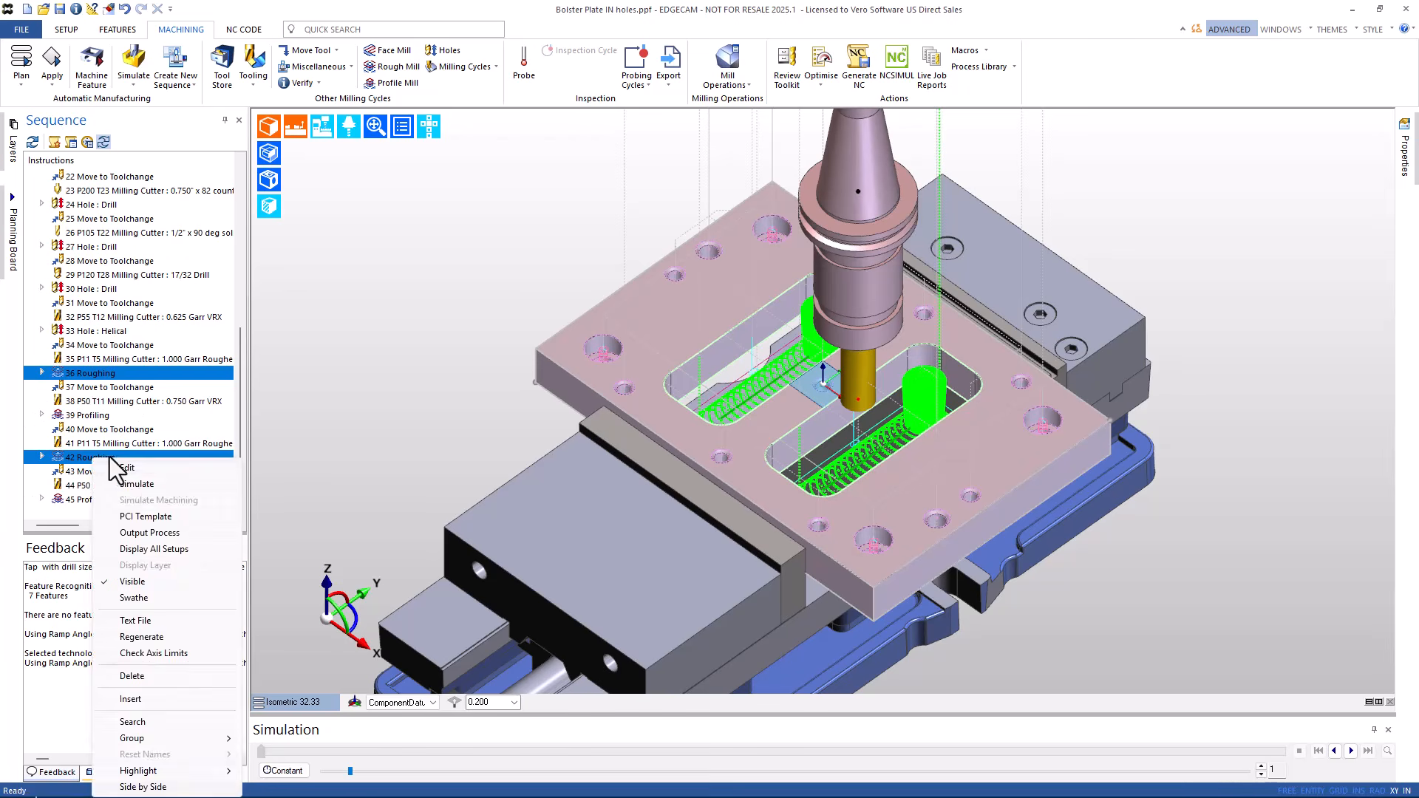
{"action": "left_click", "coordinate": [131, 467]}
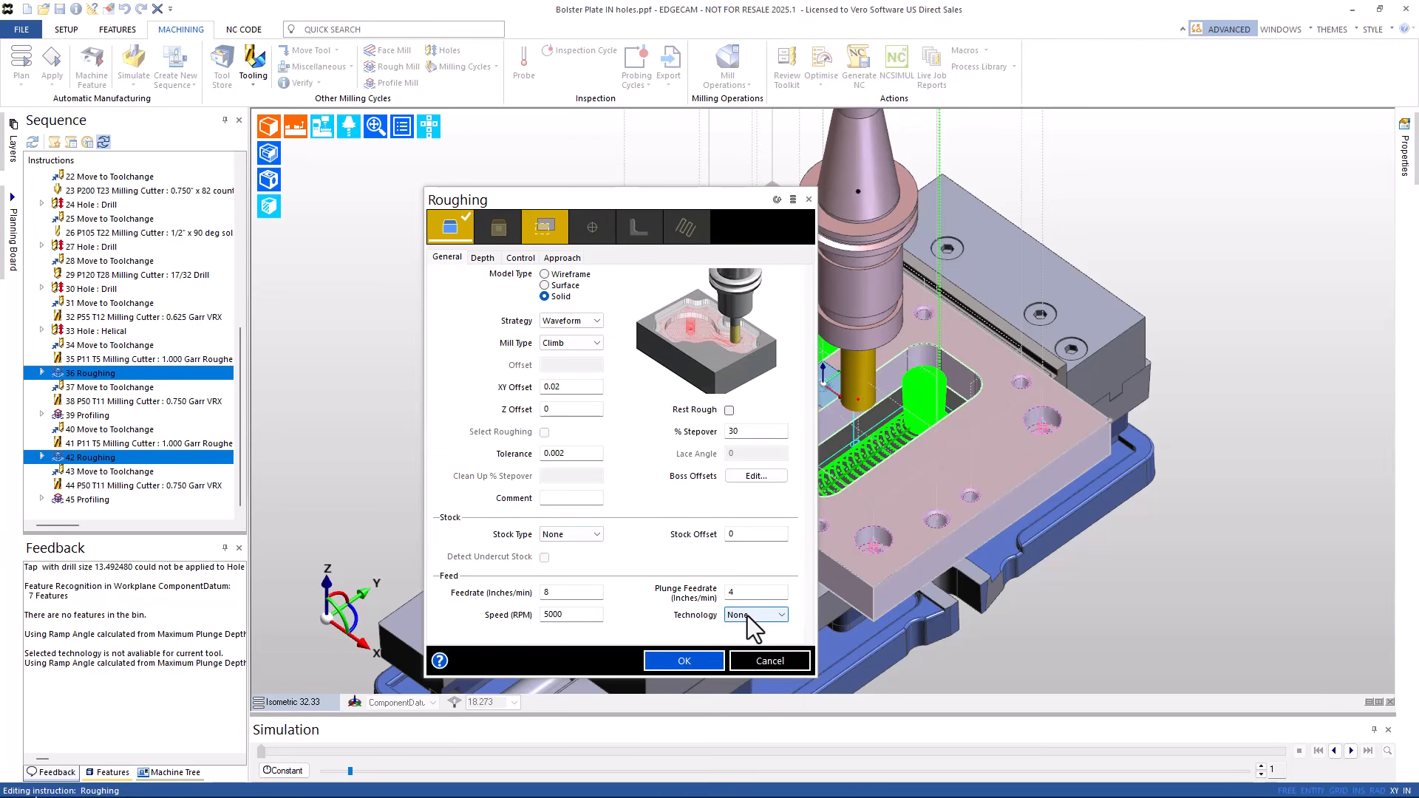
{"action": "left_click", "coordinate": [747, 615]}
{"action": "left_click", "coordinate": [747, 702]}
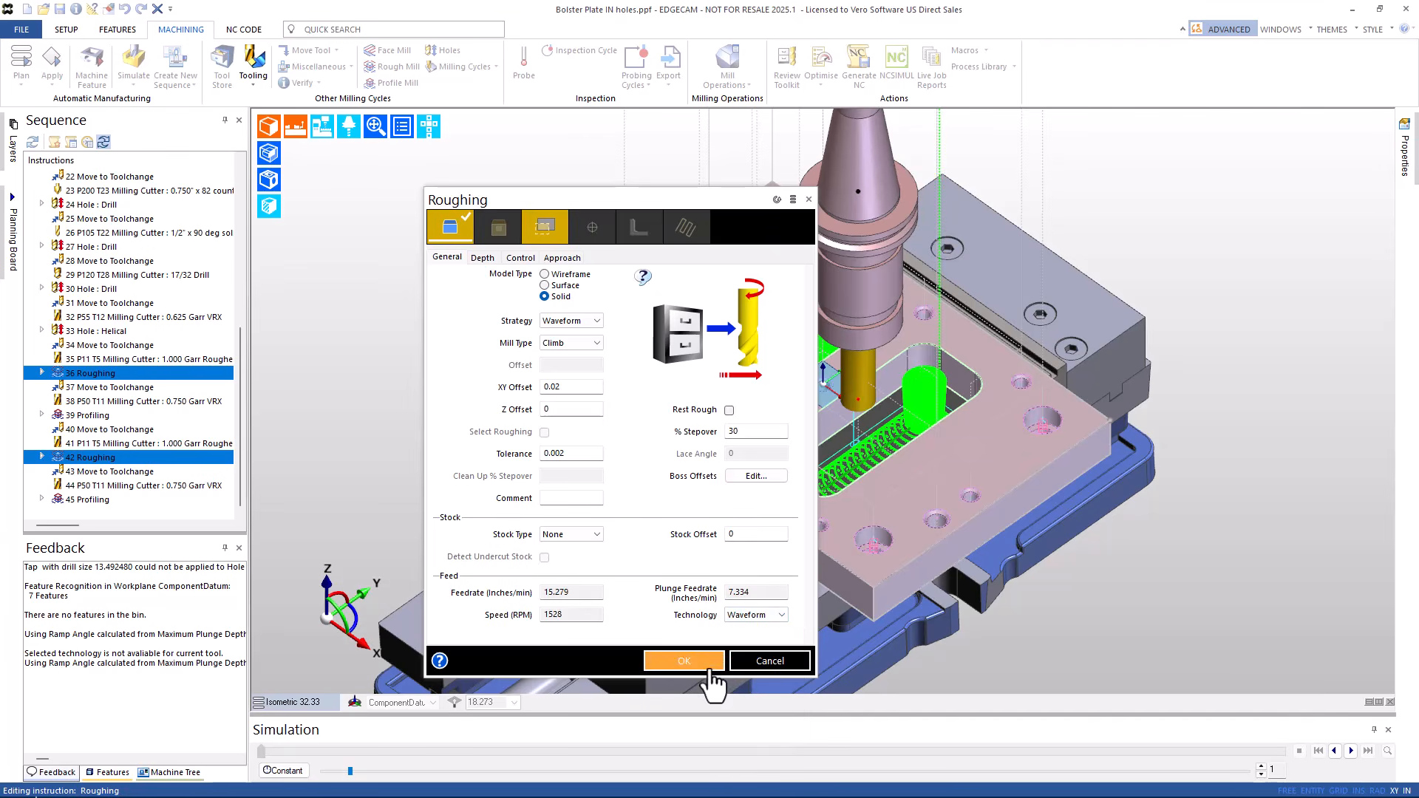
{"action": "left_click", "coordinate": [684, 662]}
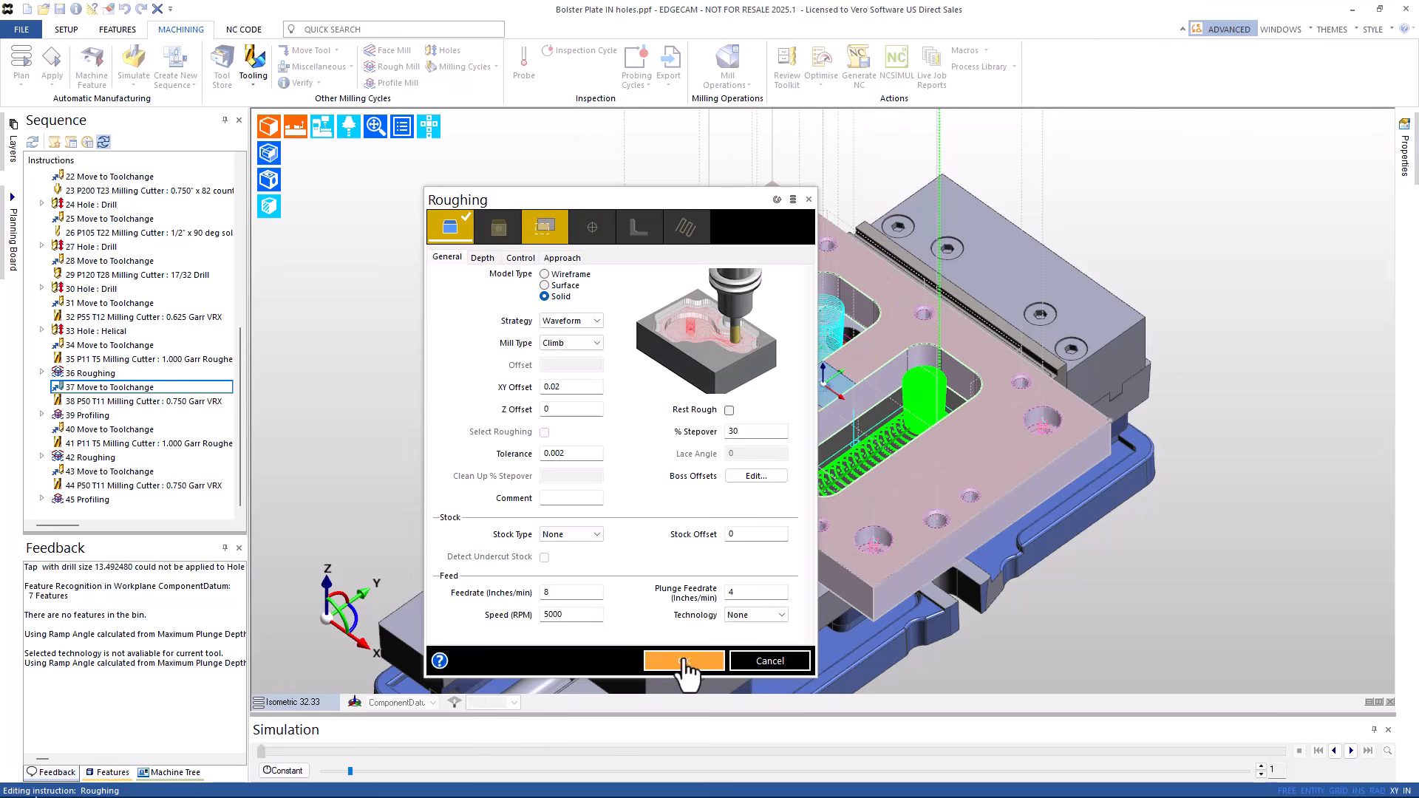
{"action": "left_click", "coordinate": [745, 616]}
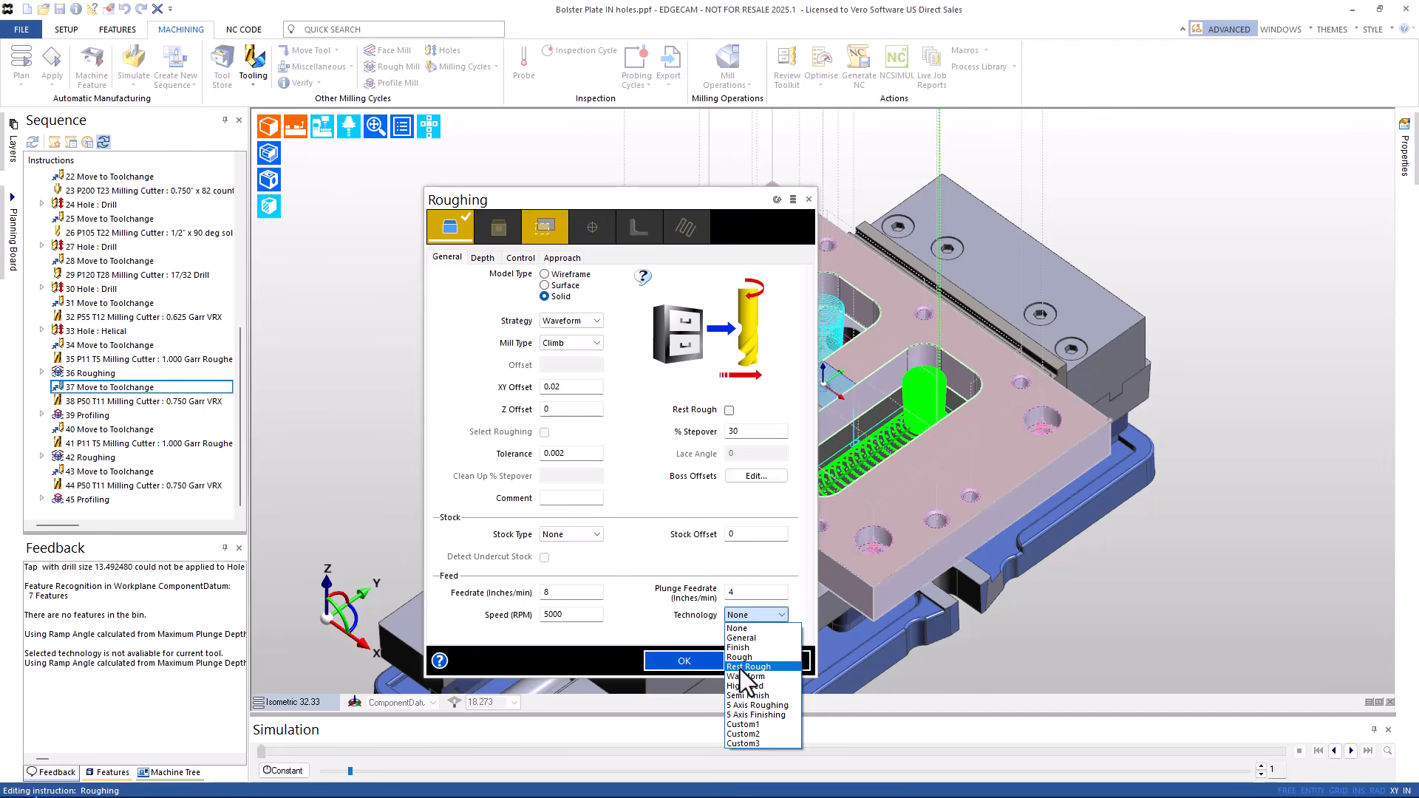
{"action": "left_click", "coordinate": [745, 698]}
{"action": "left_click", "coordinate": [691, 662]}
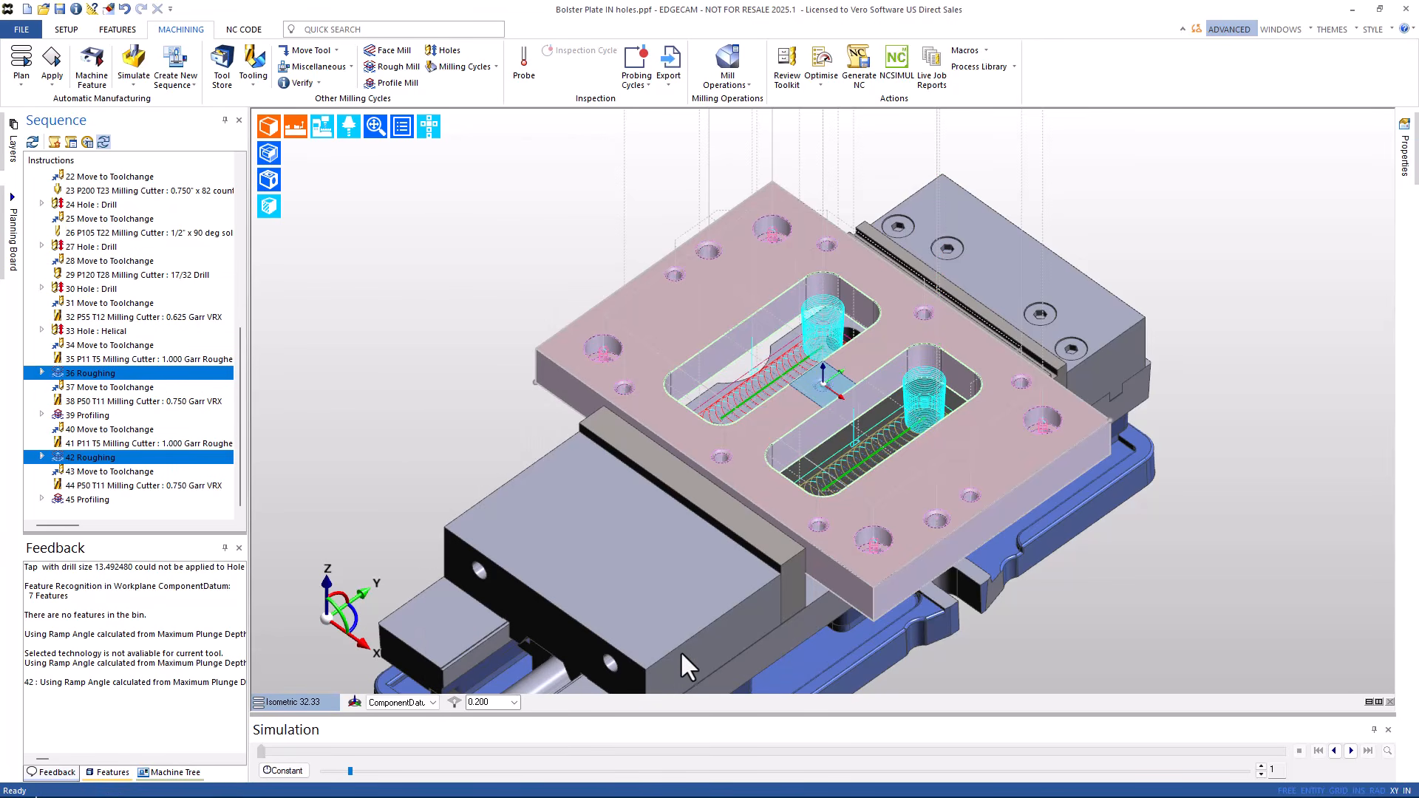
- Add a Move to Toolchange with an Optional stop at the end of the sequence
{"action": "left_click", "coordinate": [296, 52]}
{"action": "left_click", "coordinate": [369, 161]}
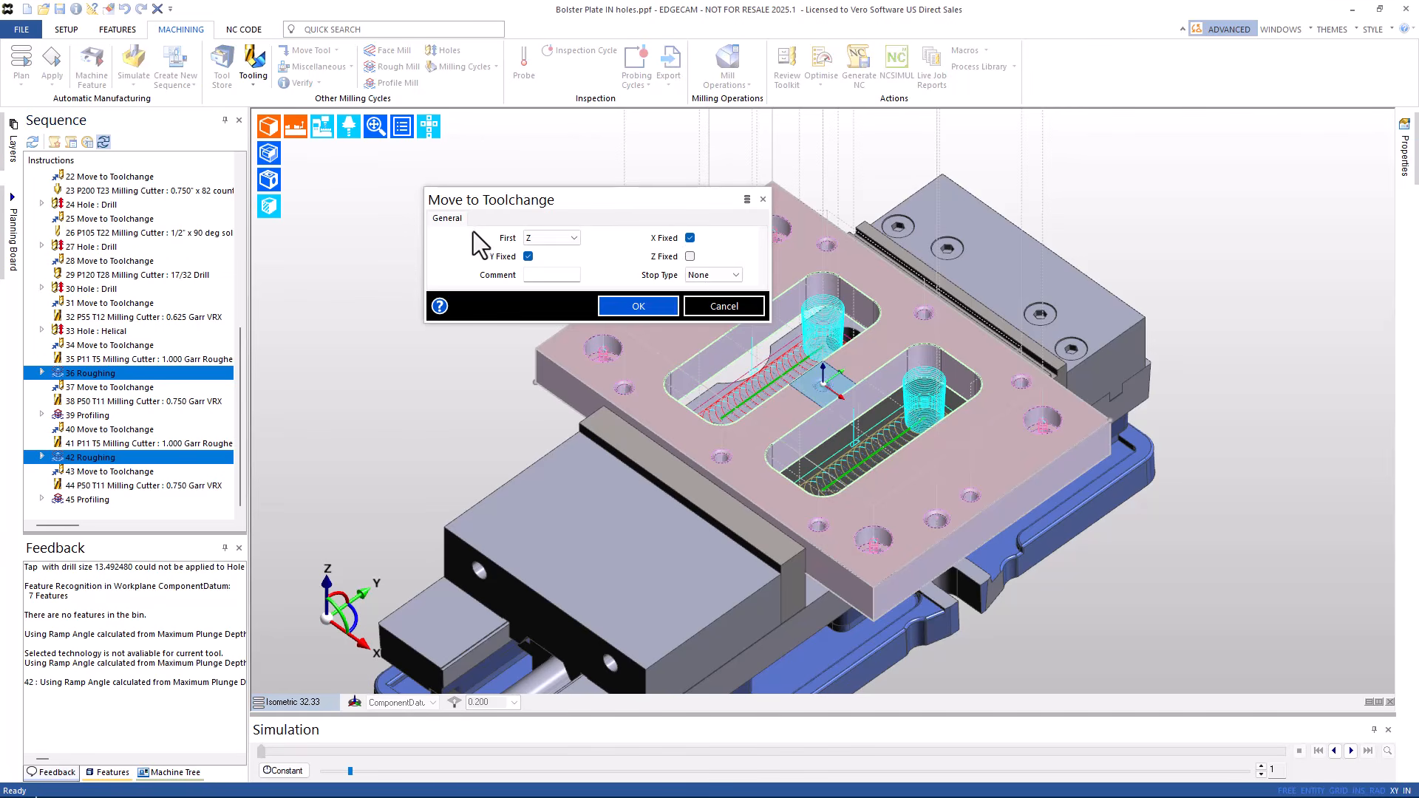
{"action": "left_click", "coordinate": [735, 275]}
{"action": "left_click", "coordinate": [705, 296]}
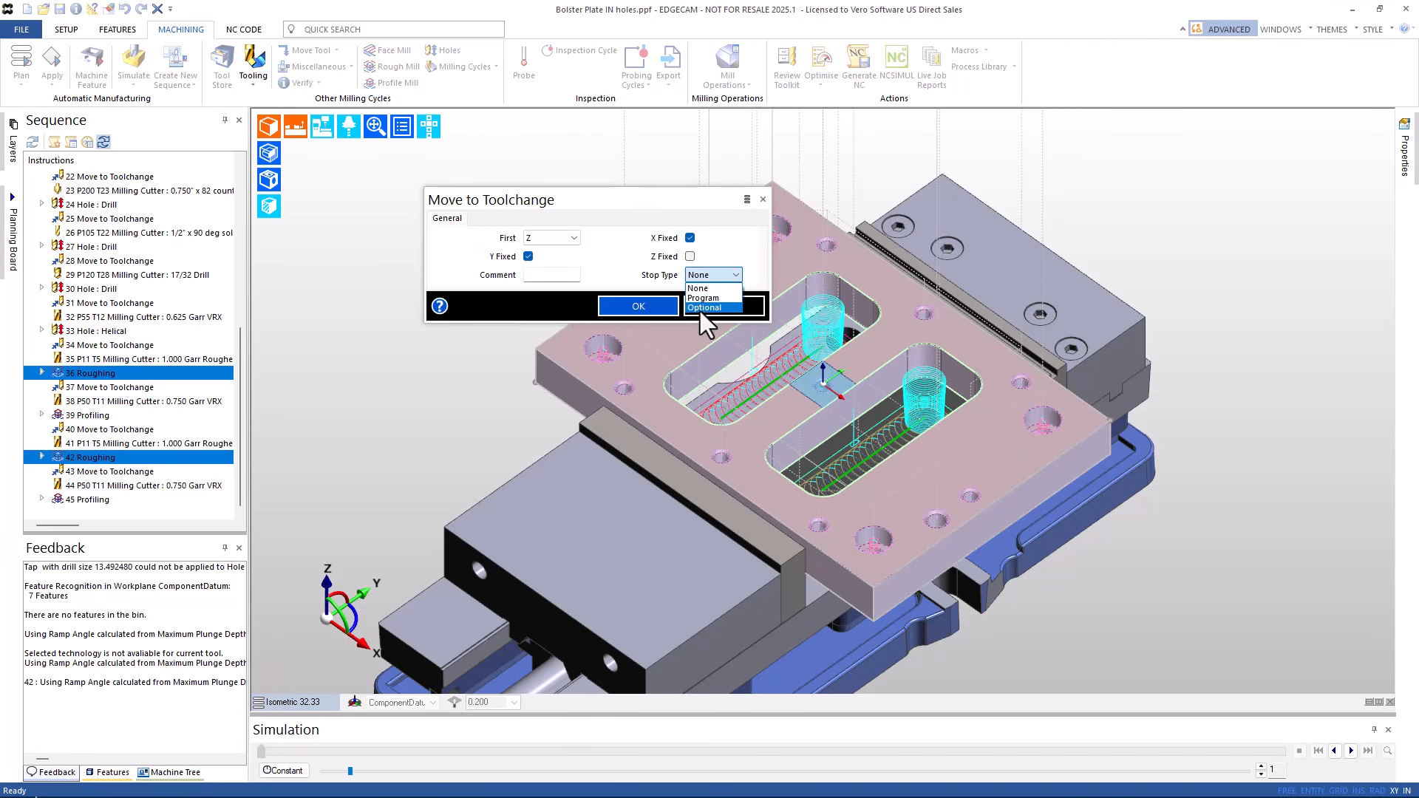
{"action": "left_click", "coordinate": [637, 305]}
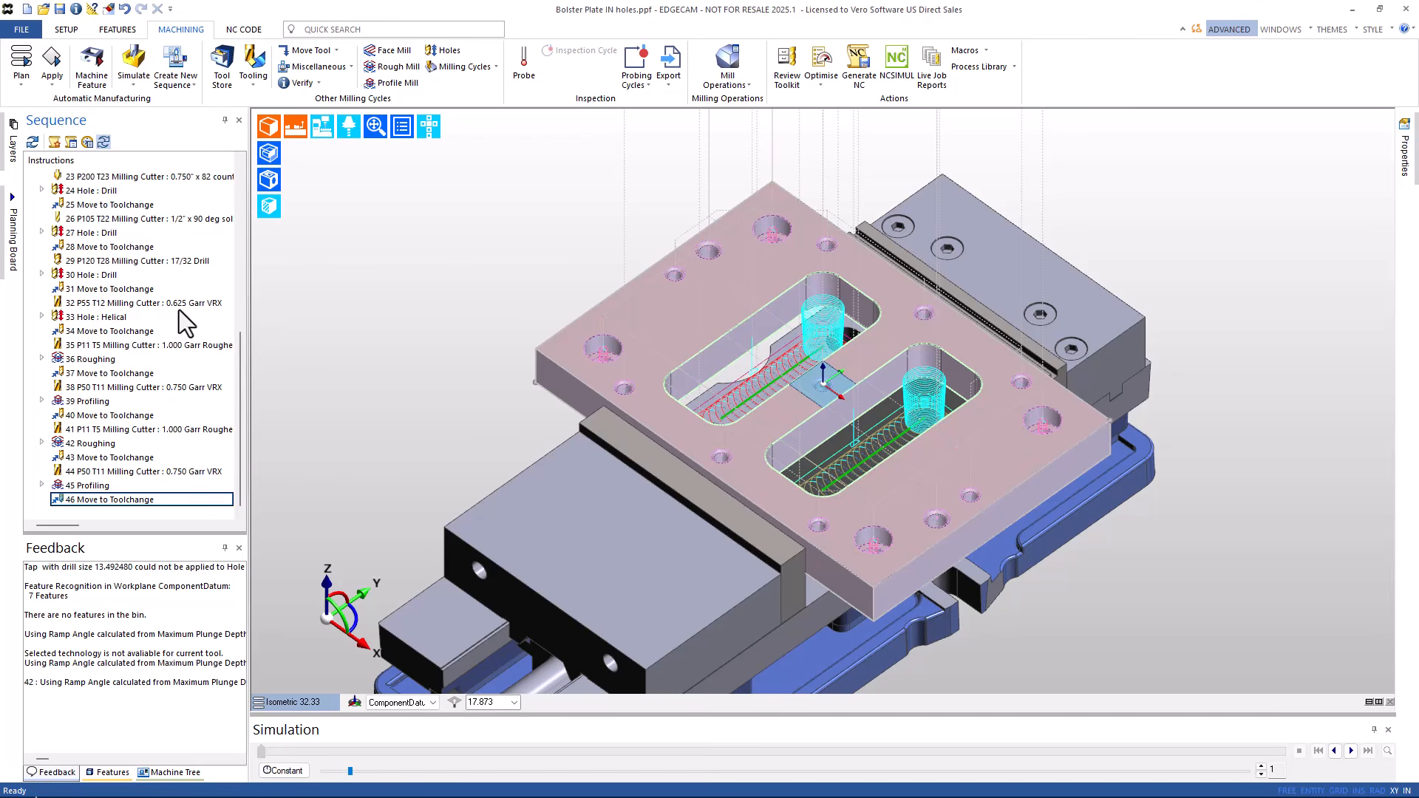
- Copy the 1/2-inch 90-degree cutter from row 26 to the end of the sequence
{"action": "left_click_drag", "start_coordinate": [146, 220], "coordinate": [130, 504]}
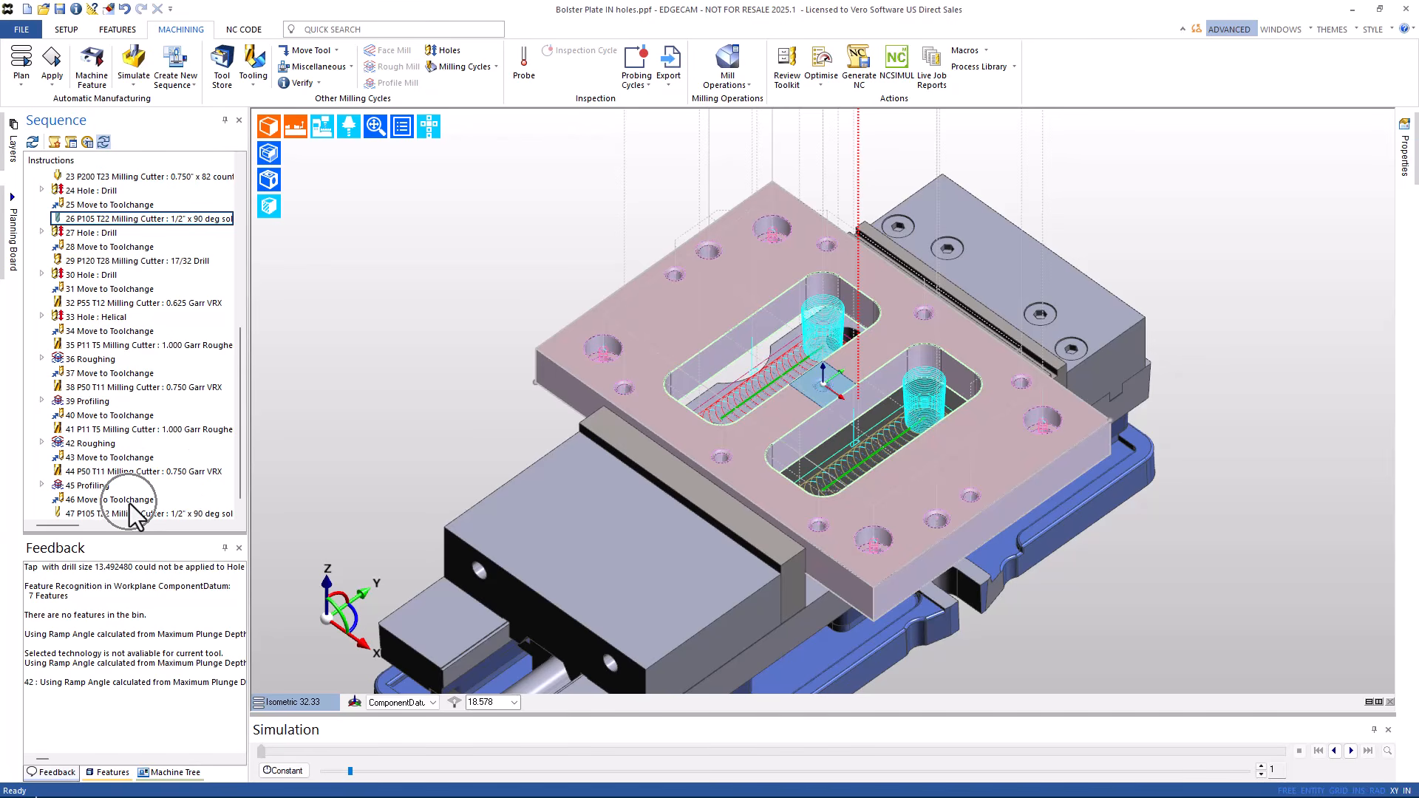
{"action": "left_click", "coordinate": [477, 65]}
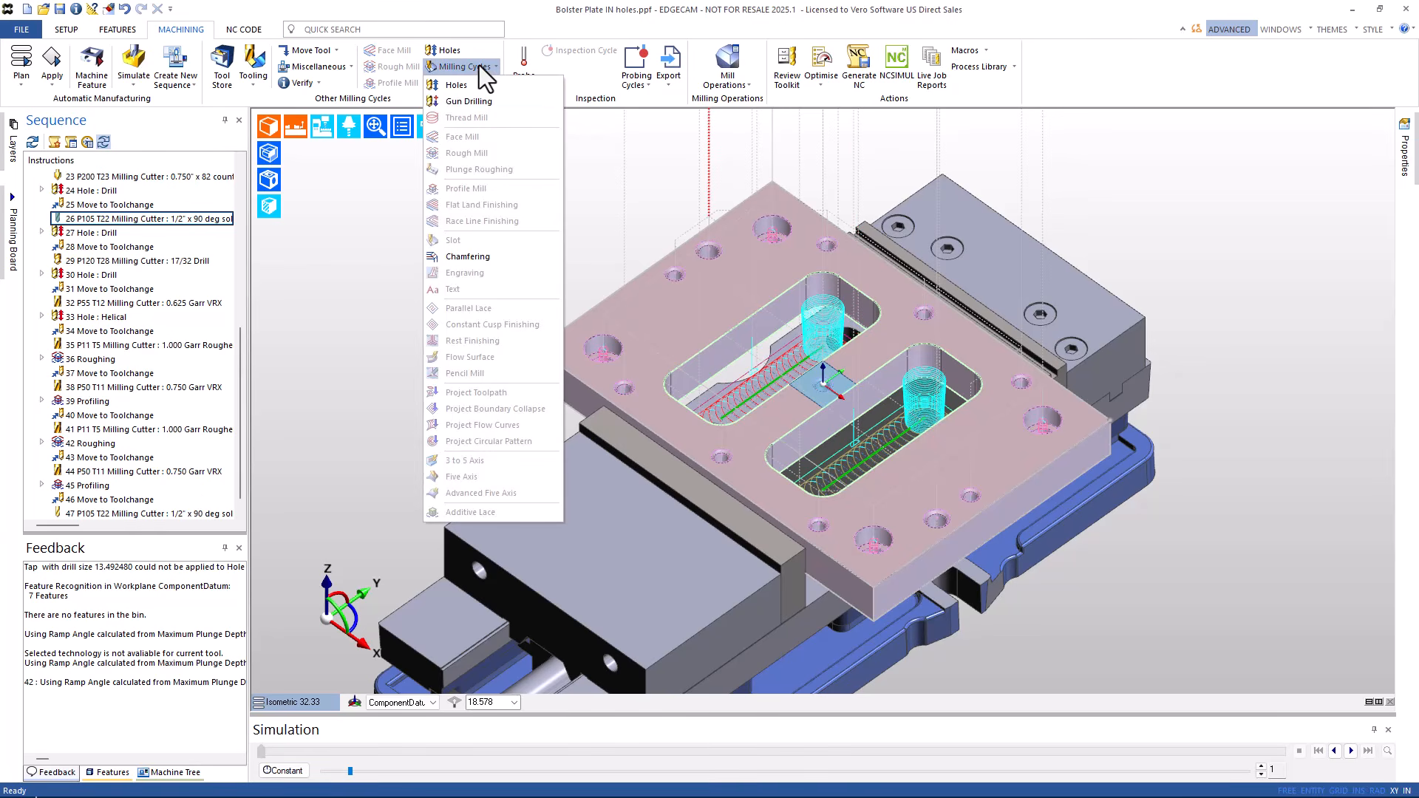
{"action": "left_click", "coordinate": [467, 257]}
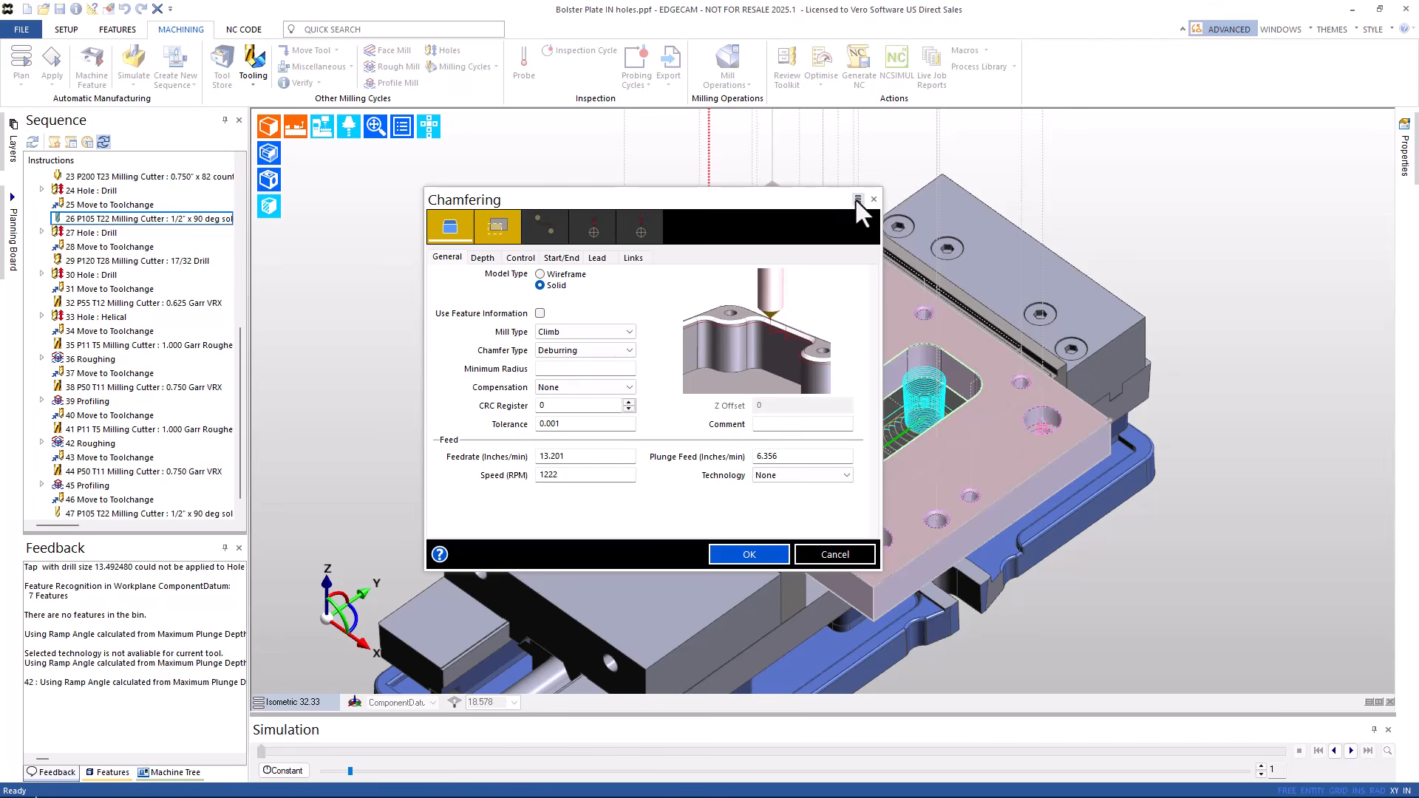
- Add a Chamfering cycle commented 'Deburr' around both the left and right pocket edges
{"action": "left_click", "coordinate": [857, 198]}
{"action": "left_click", "coordinate": [889, 287]}
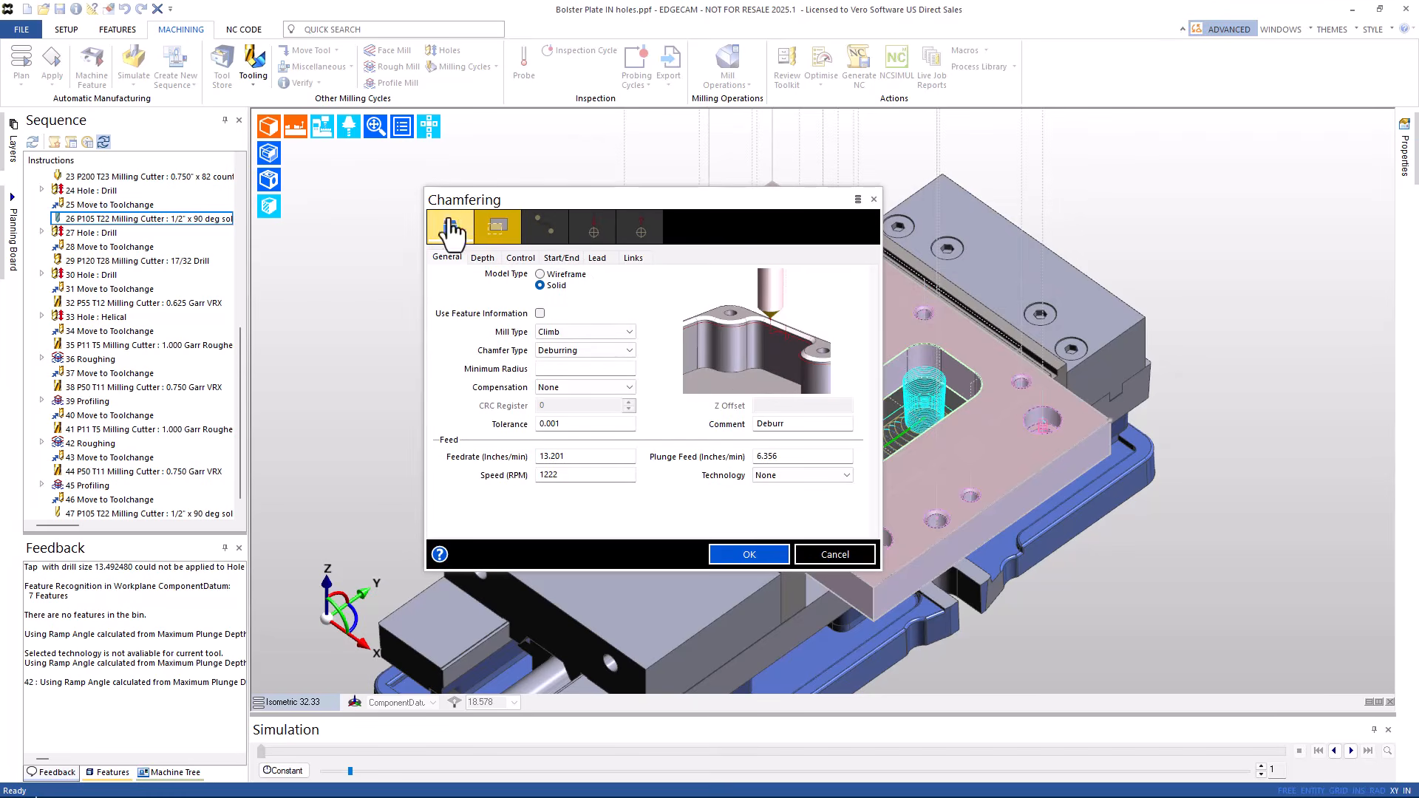
{"action": "left_click", "coordinate": [450, 225]}
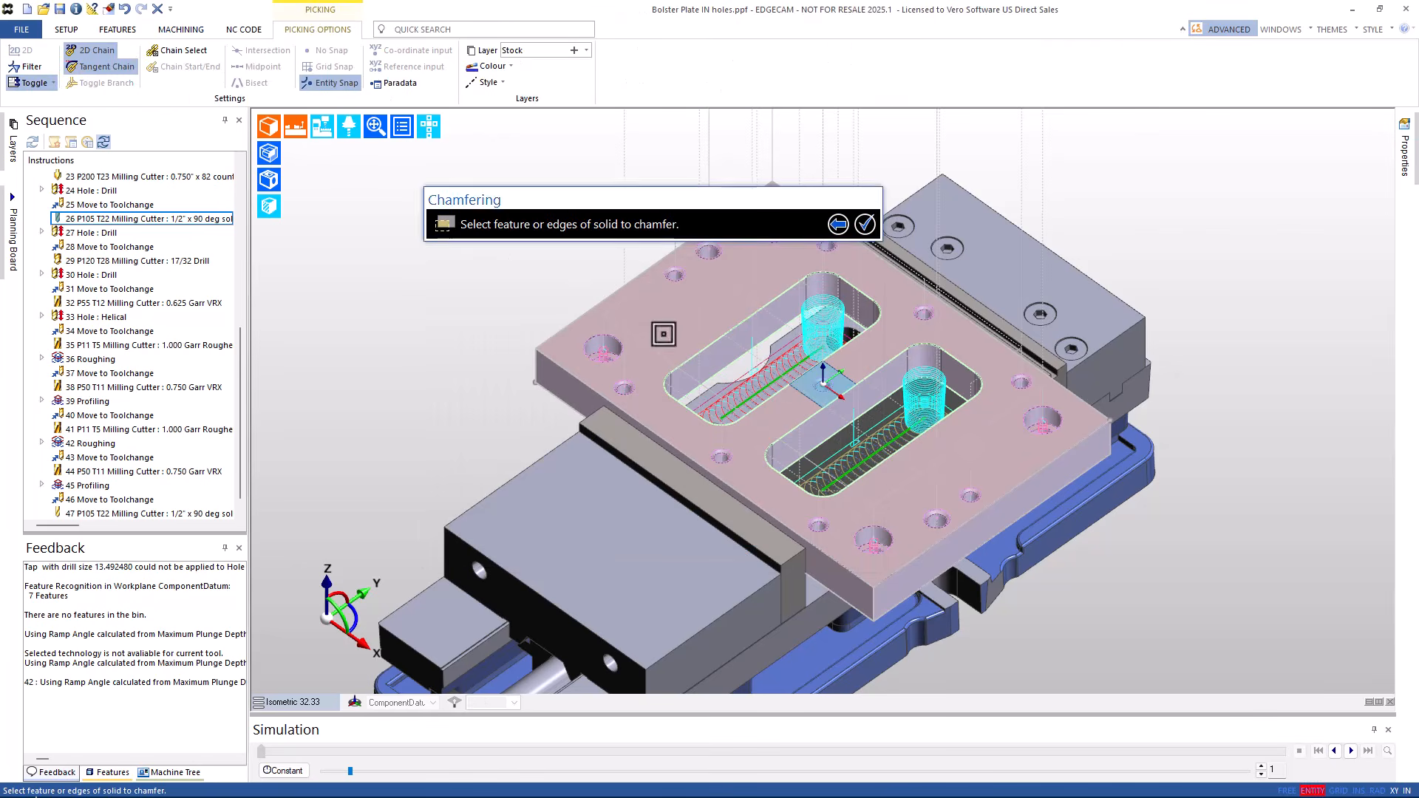
{"action": "left_click", "coordinate": [750, 401]}
{"action": "left_click", "coordinate": [844, 477]}
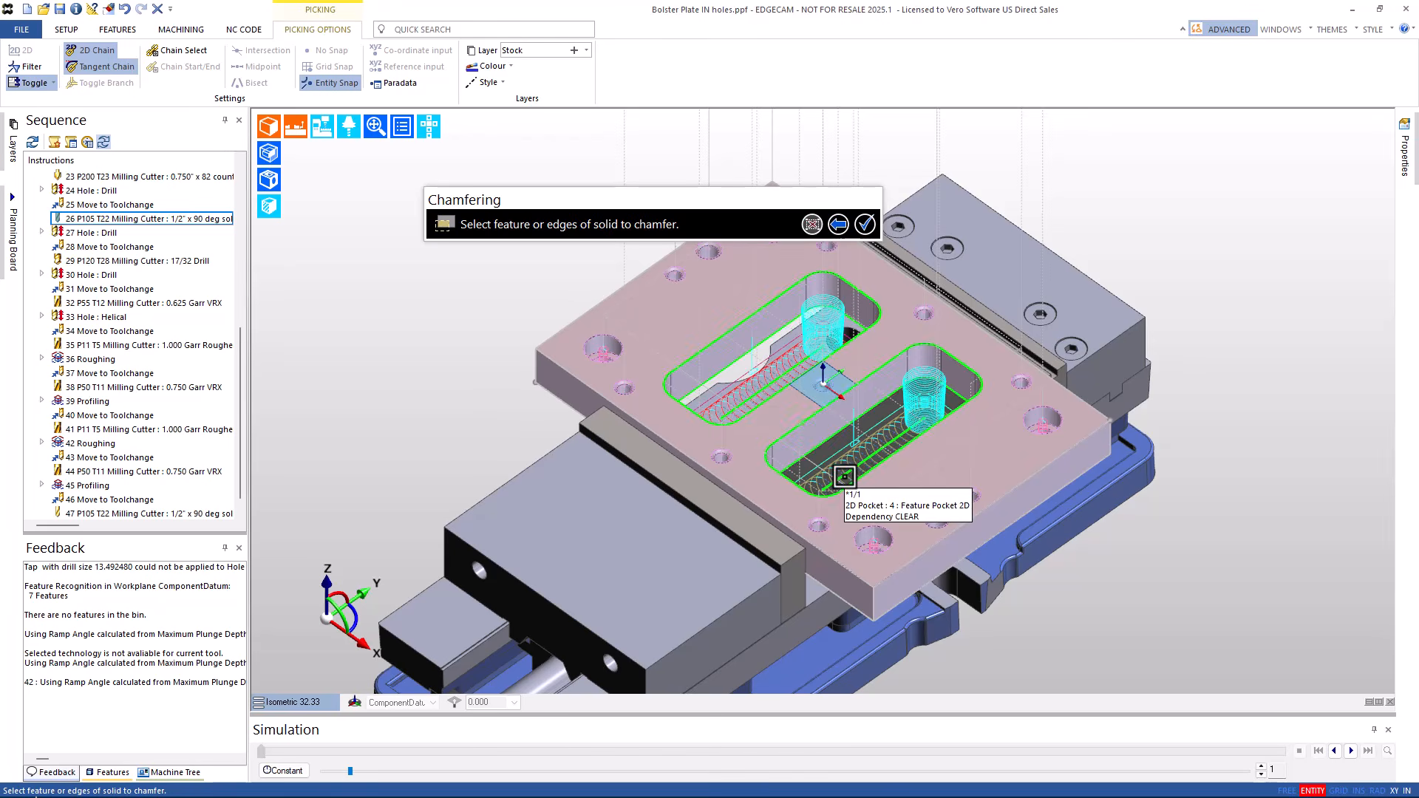
{"action": "right_click", "coordinate": [844, 477]}
{"action": "left_click", "coordinate": [738, 553]}
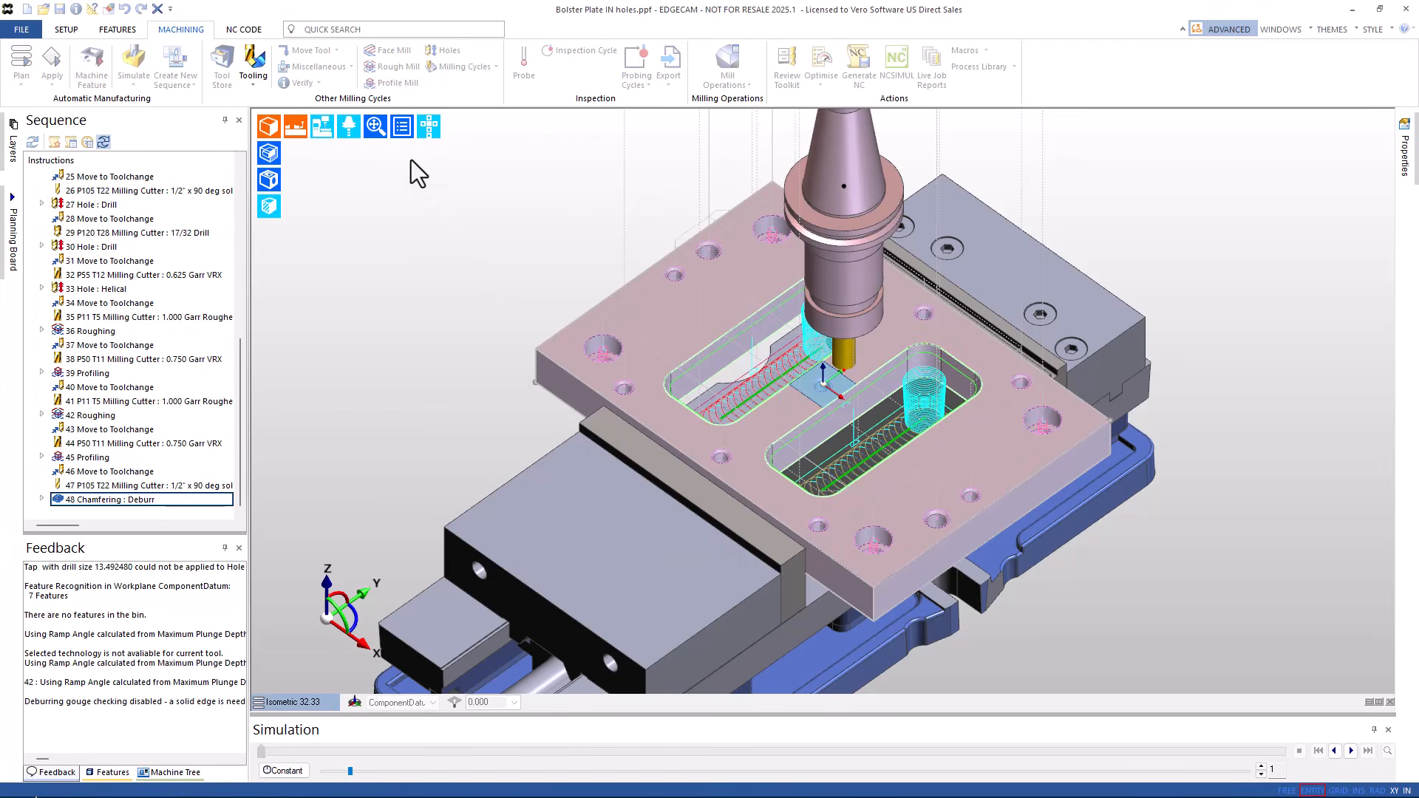
{"action": "left_click", "coordinate": [332, 51]}
{"action": "left_click", "coordinate": [322, 136]}
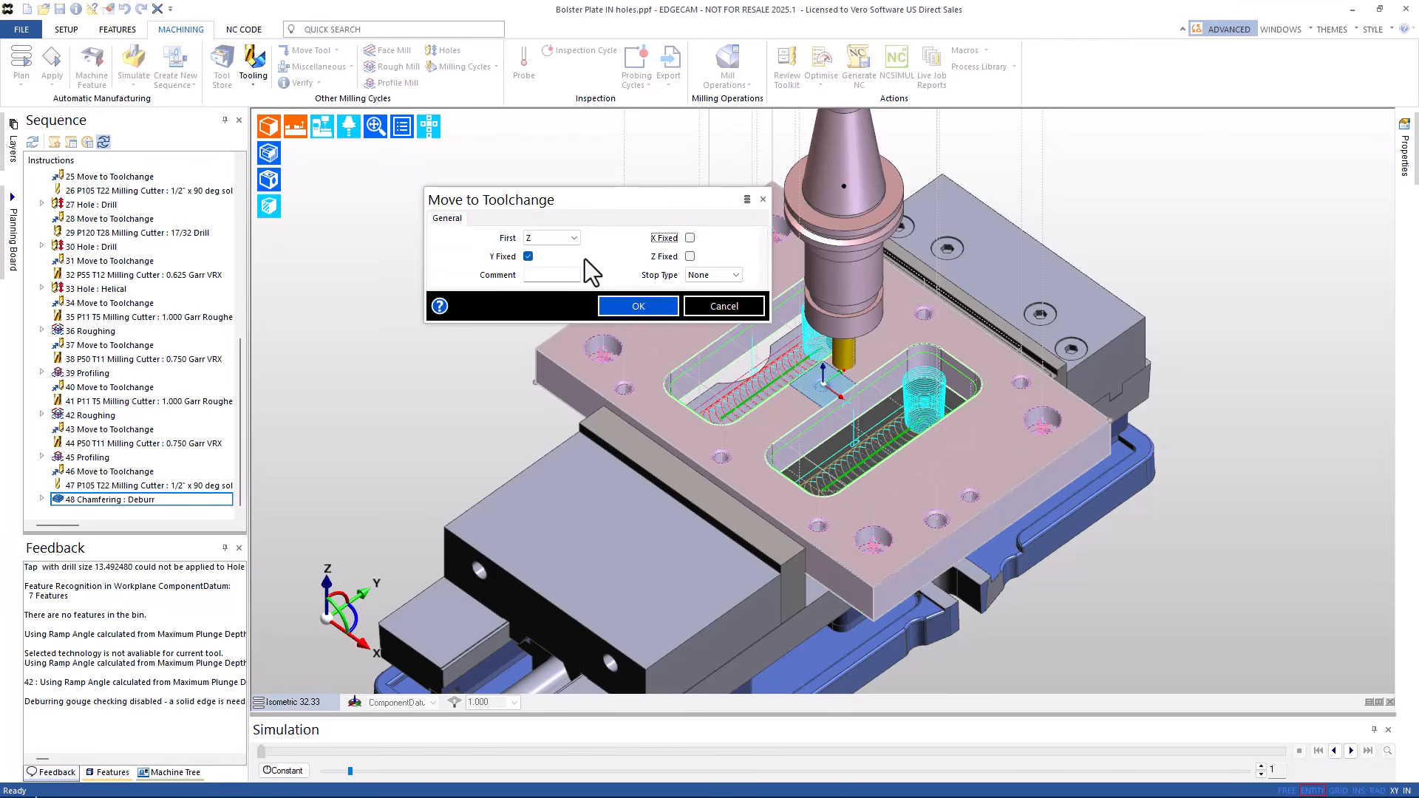
{"action": "left_click", "coordinate": [528, 256]}
{"action": "left_click", "coordinate": [728, 275]}
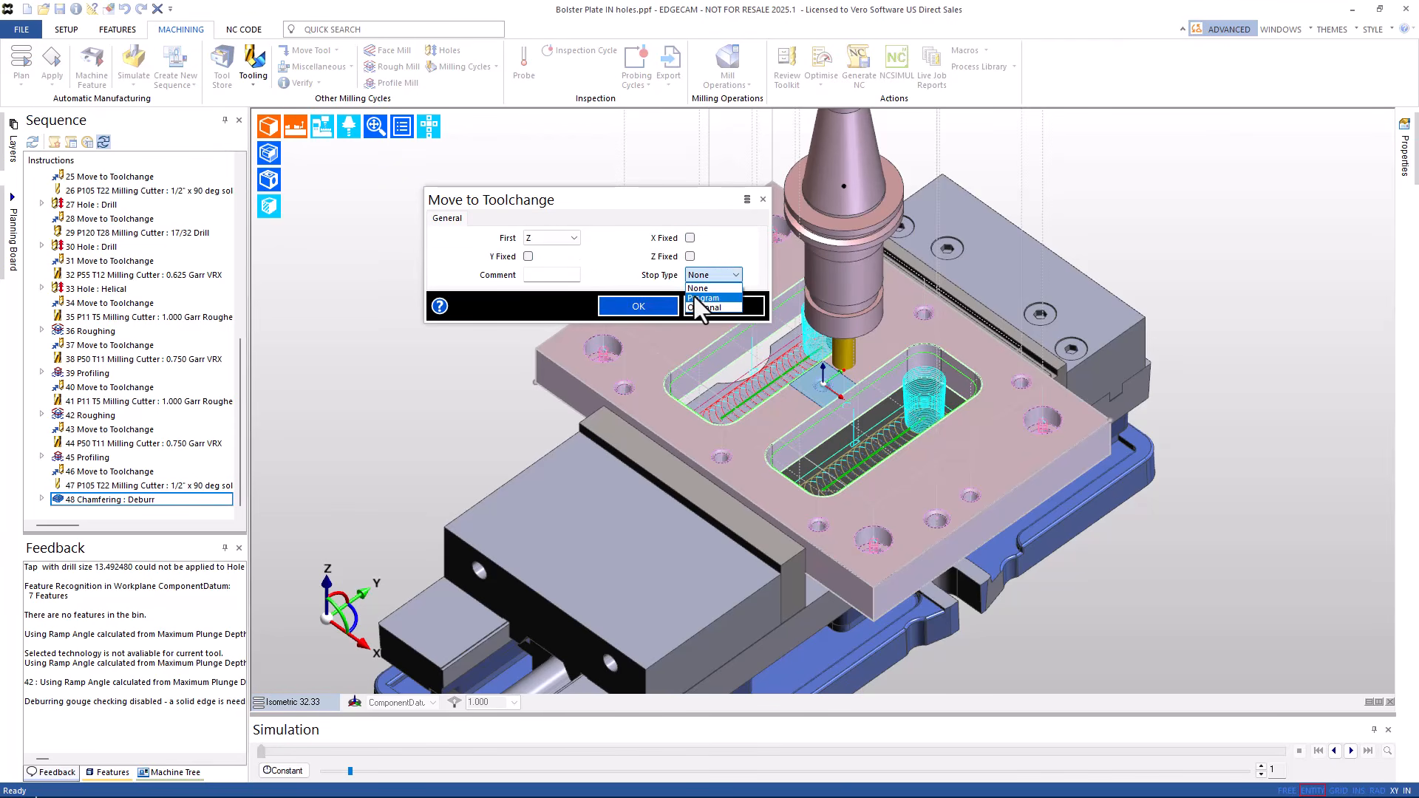
{"action": "left_click", "coordinate": [702, 298]}
{"action": "left_click", "coordinate": [625, 306]}
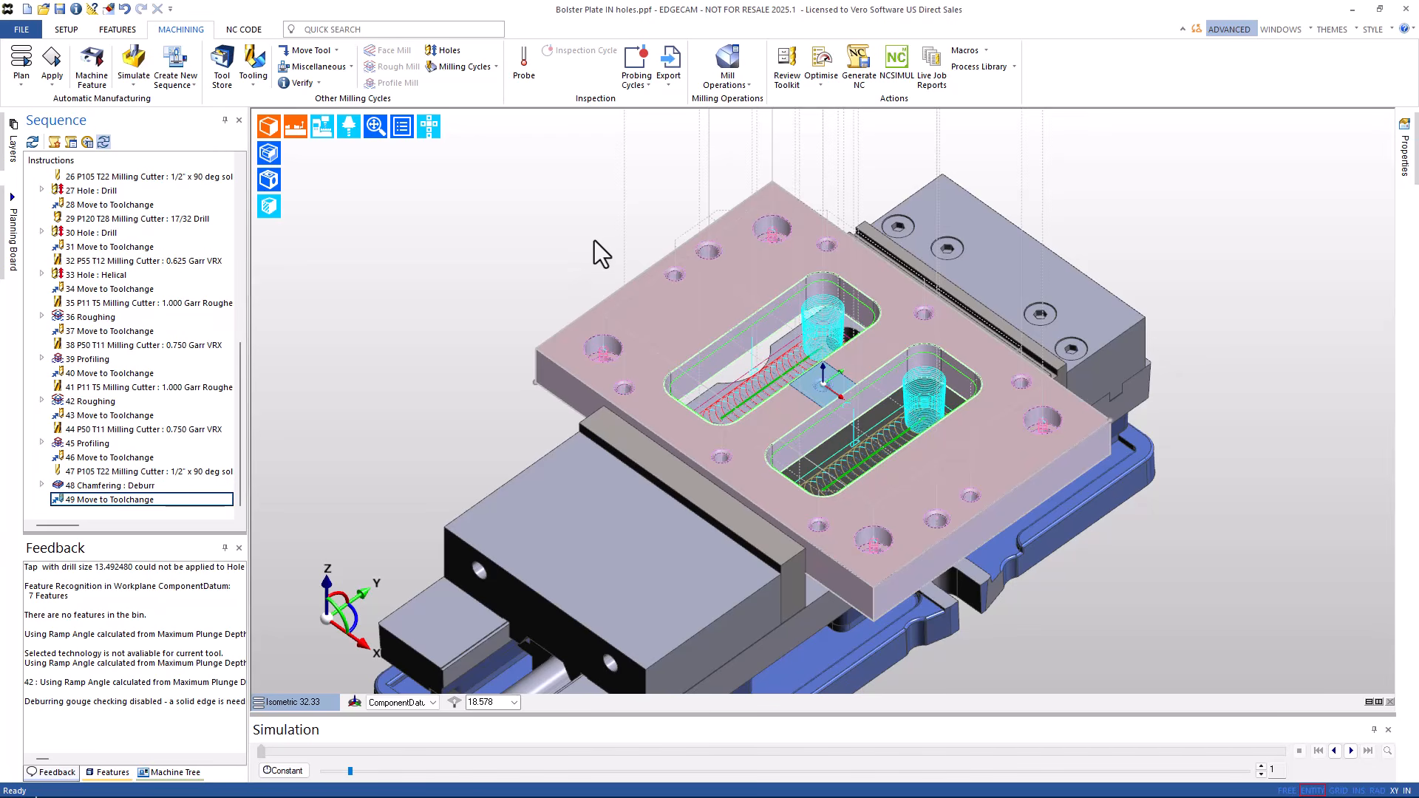
{"action": "left_click", "coordinate": [784, 71]}
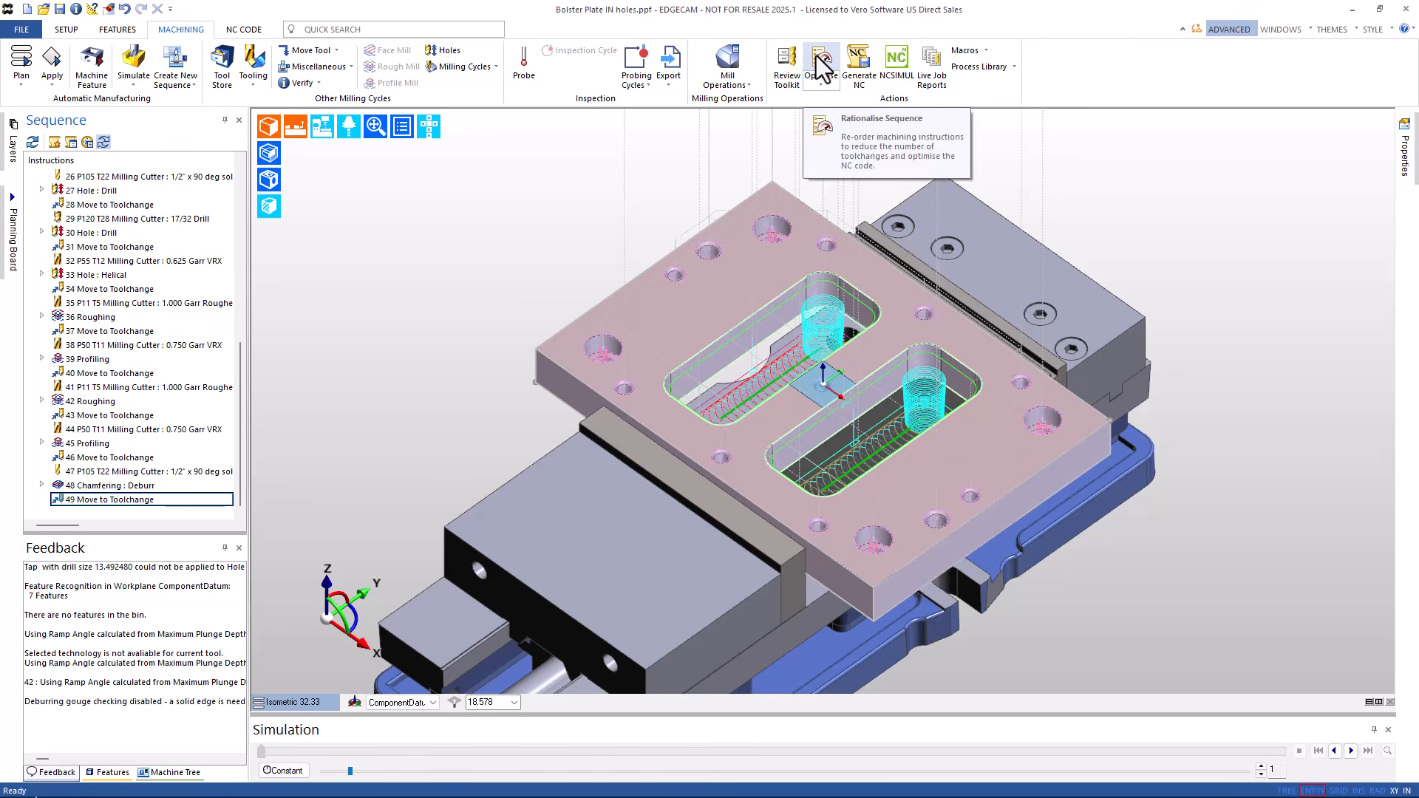
- In Review Toolkit, set the 27/64 Drill 5xD - Garr SC position to 25
{"action": "left_click", "coordinate": [243, 30]}
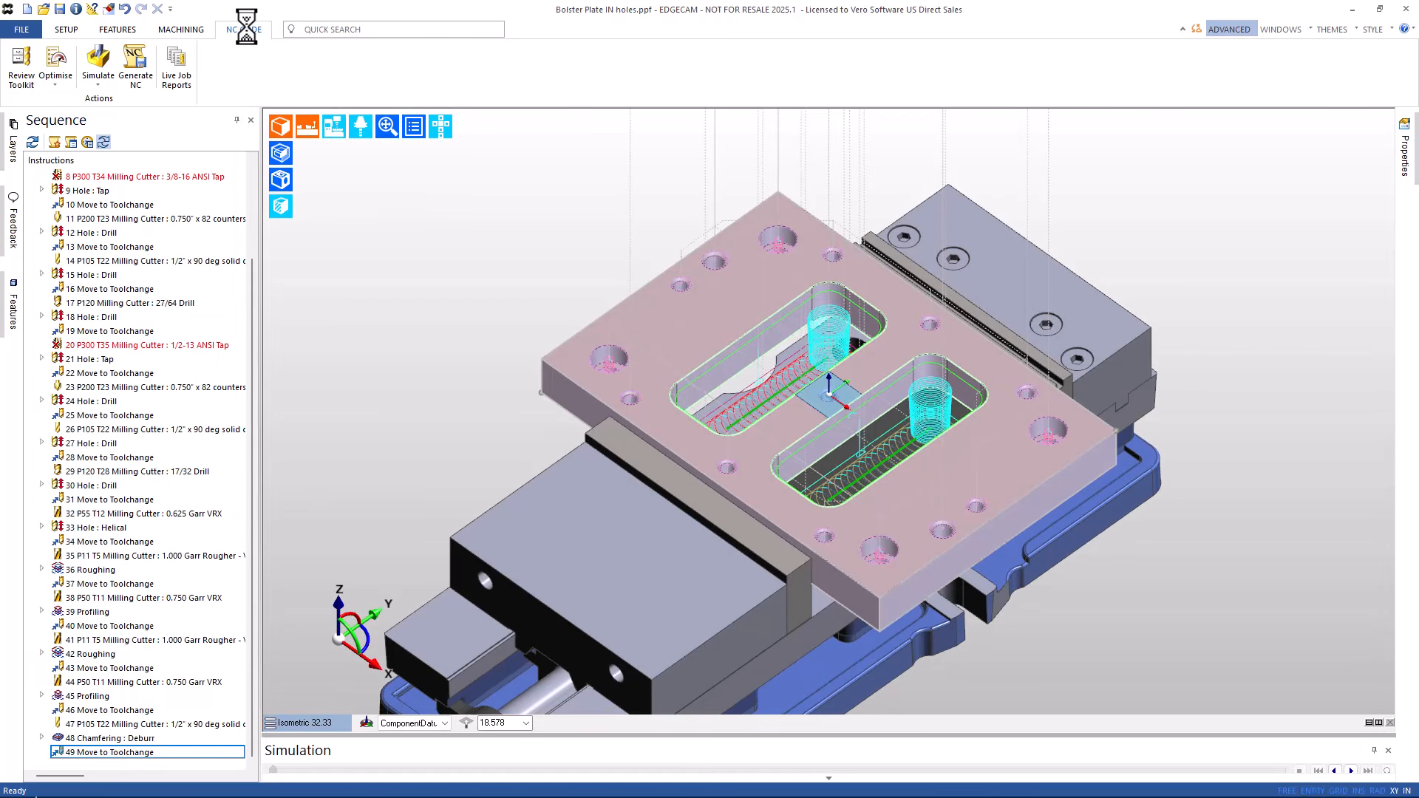
{"action": "left_click", "coordinate": [22, 78]}
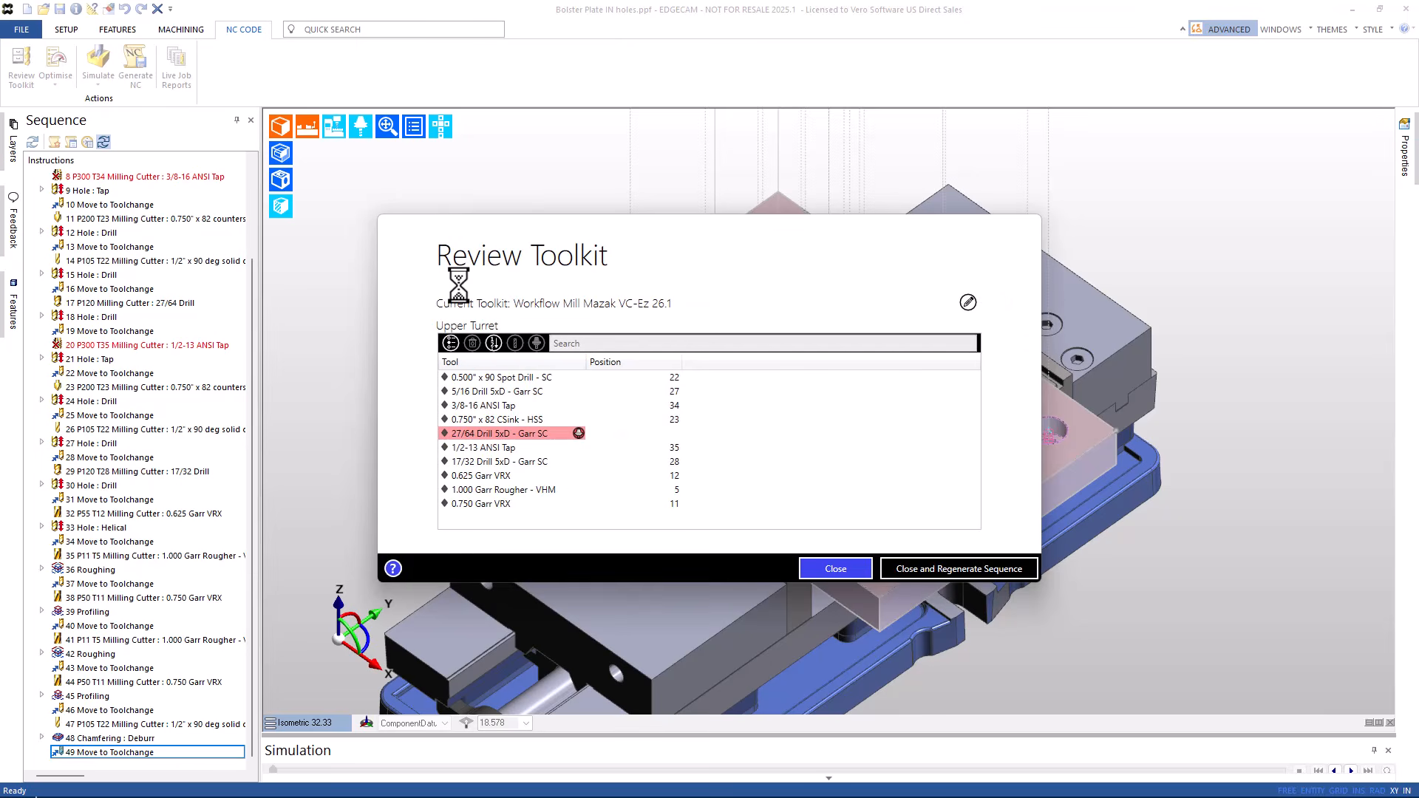
{"action": "left_click", "coordinate": [673, 432]}
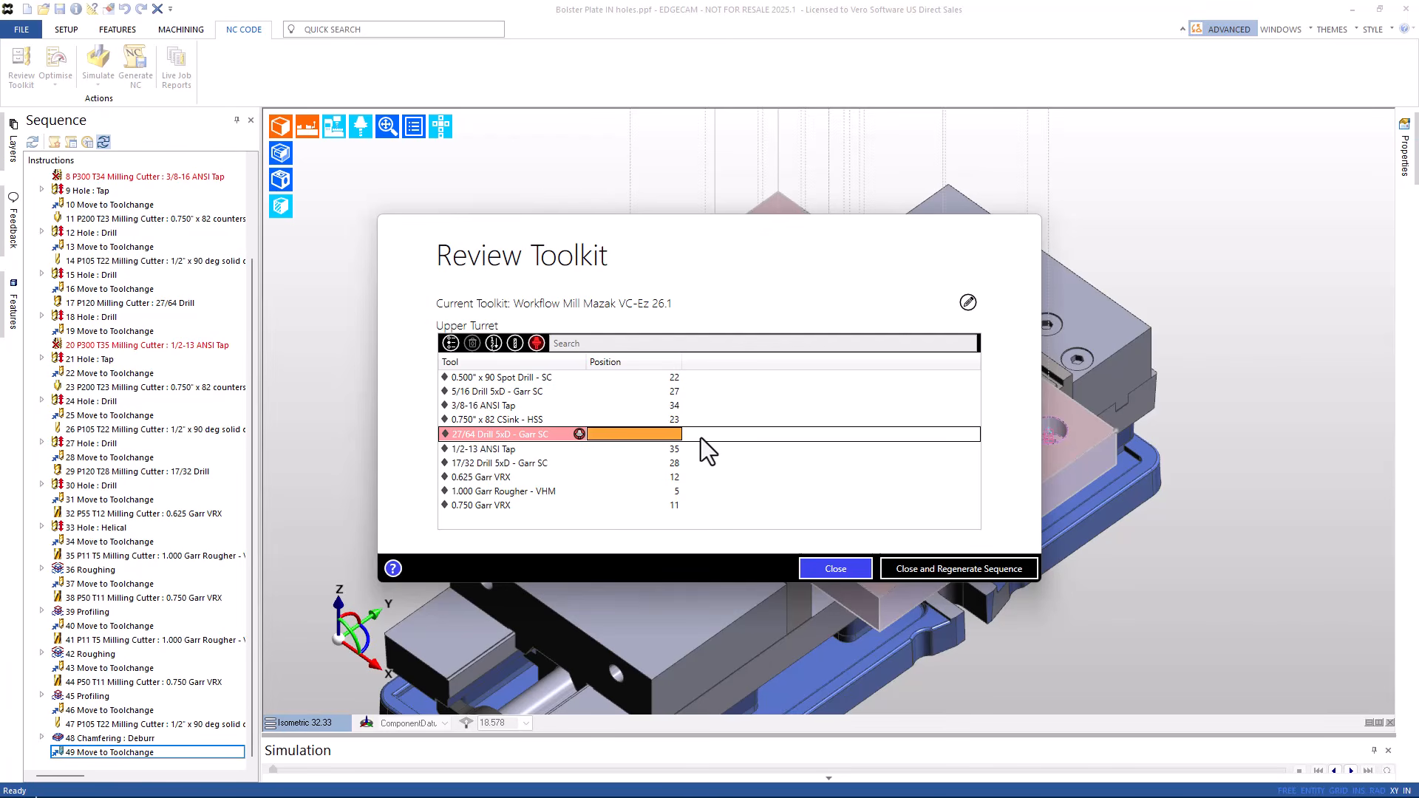
{"action": "type", "text": "25"}
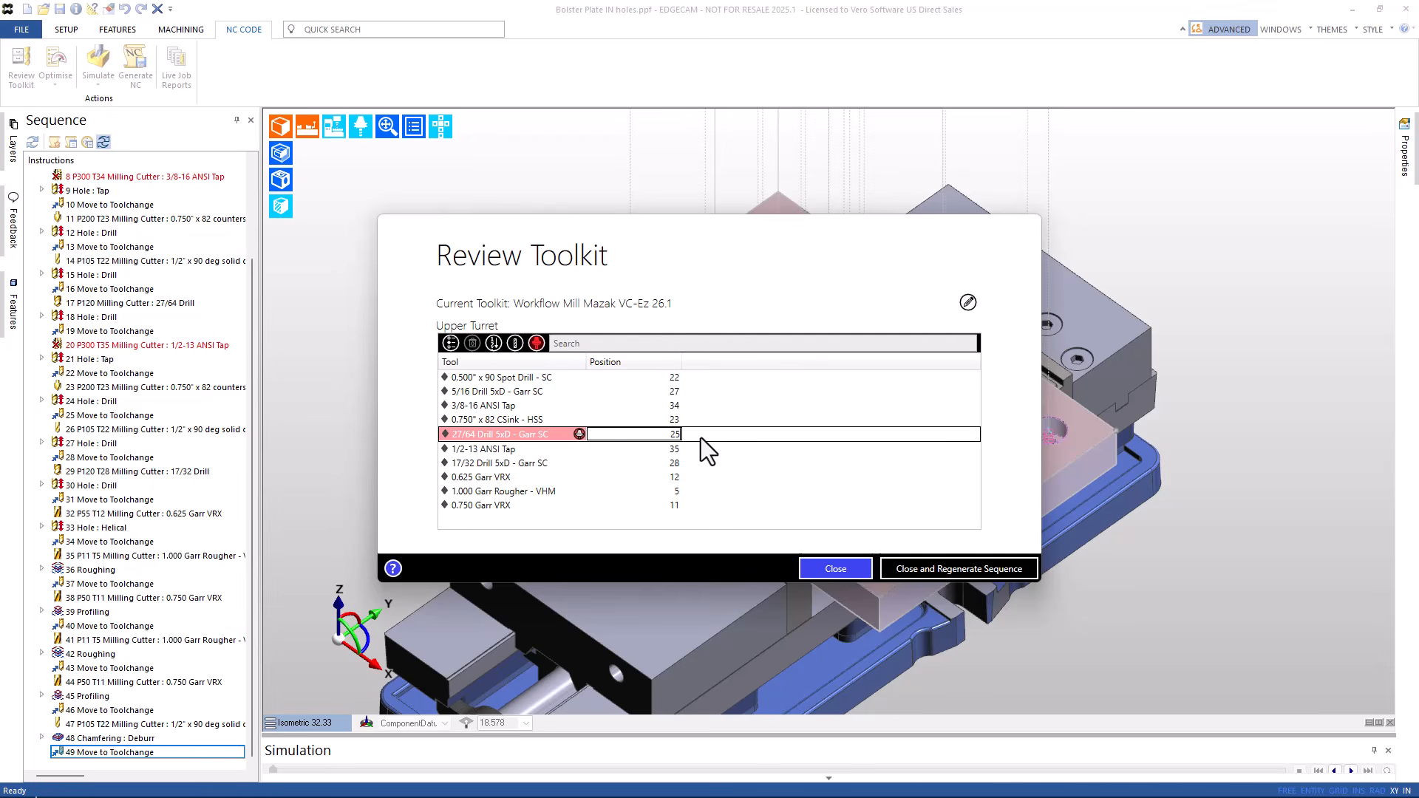
- Close the toolkit, regenerate the sequence, and expand the 0.625 Garr VRX cutter folder
{"action": "left_click", "coordinate": [953, 575]}
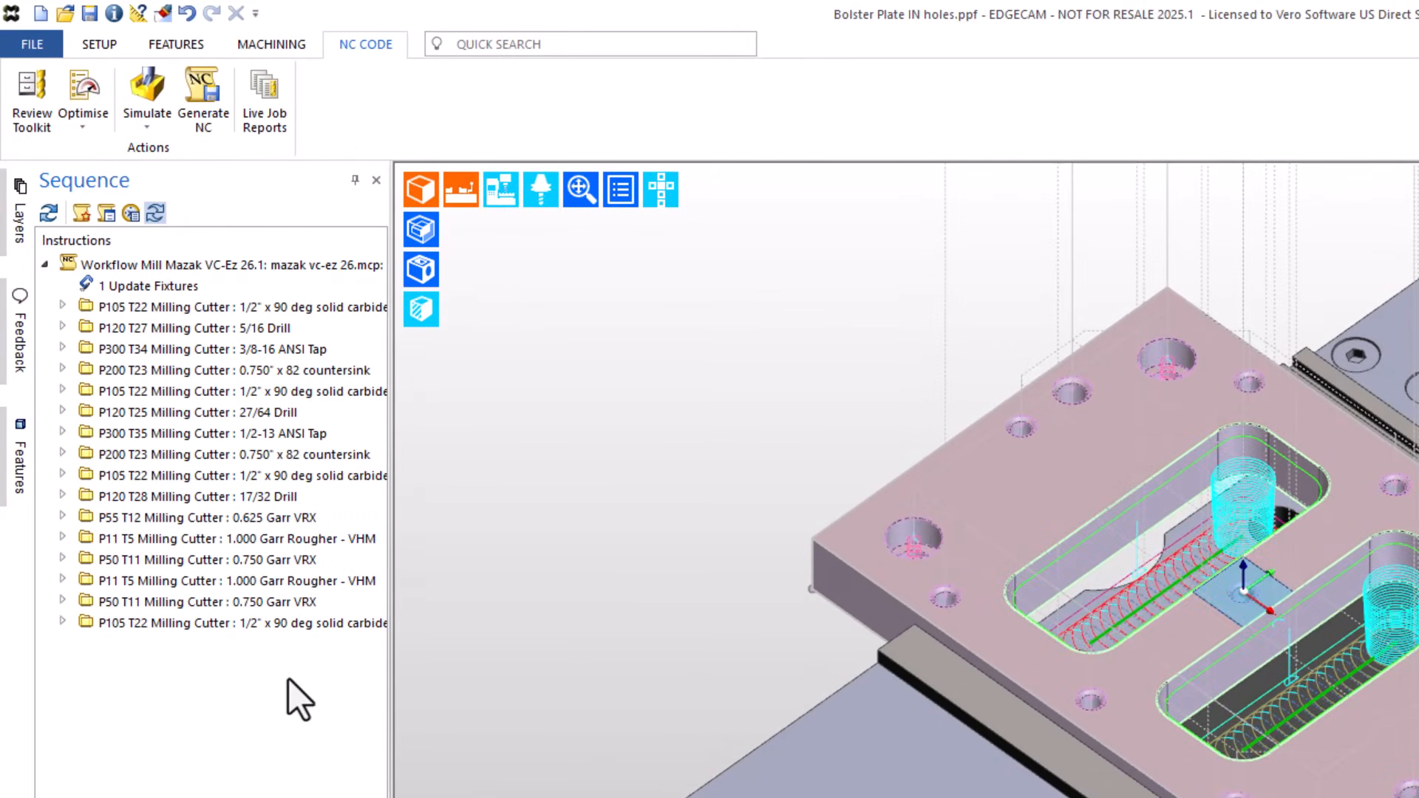
{"action": "left_click", "coordinate": [62, 517]}
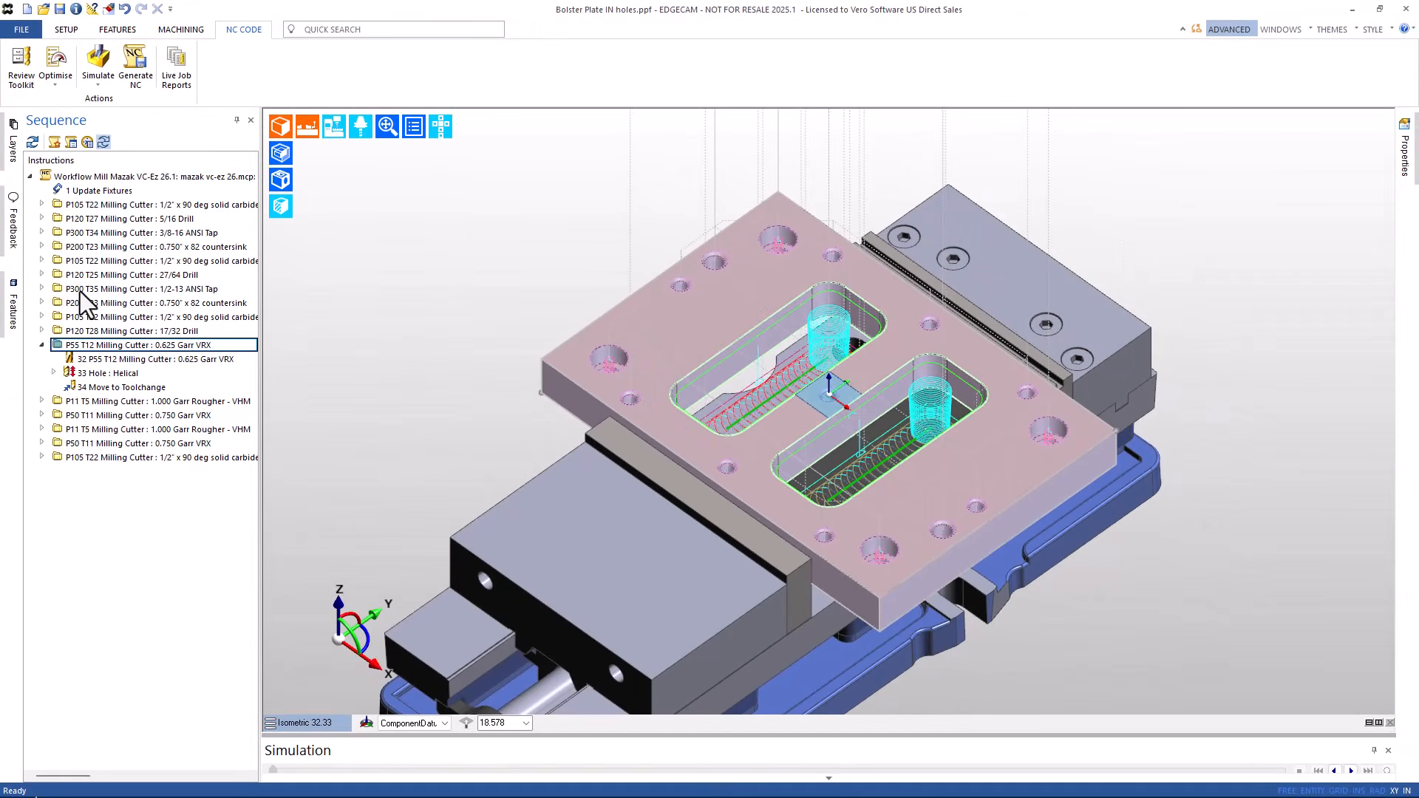
- Change the 0.625 Garr VRX cutter's sort priority from 55 to 299
{"action": "double_click", "coordinate": [104, 360]}
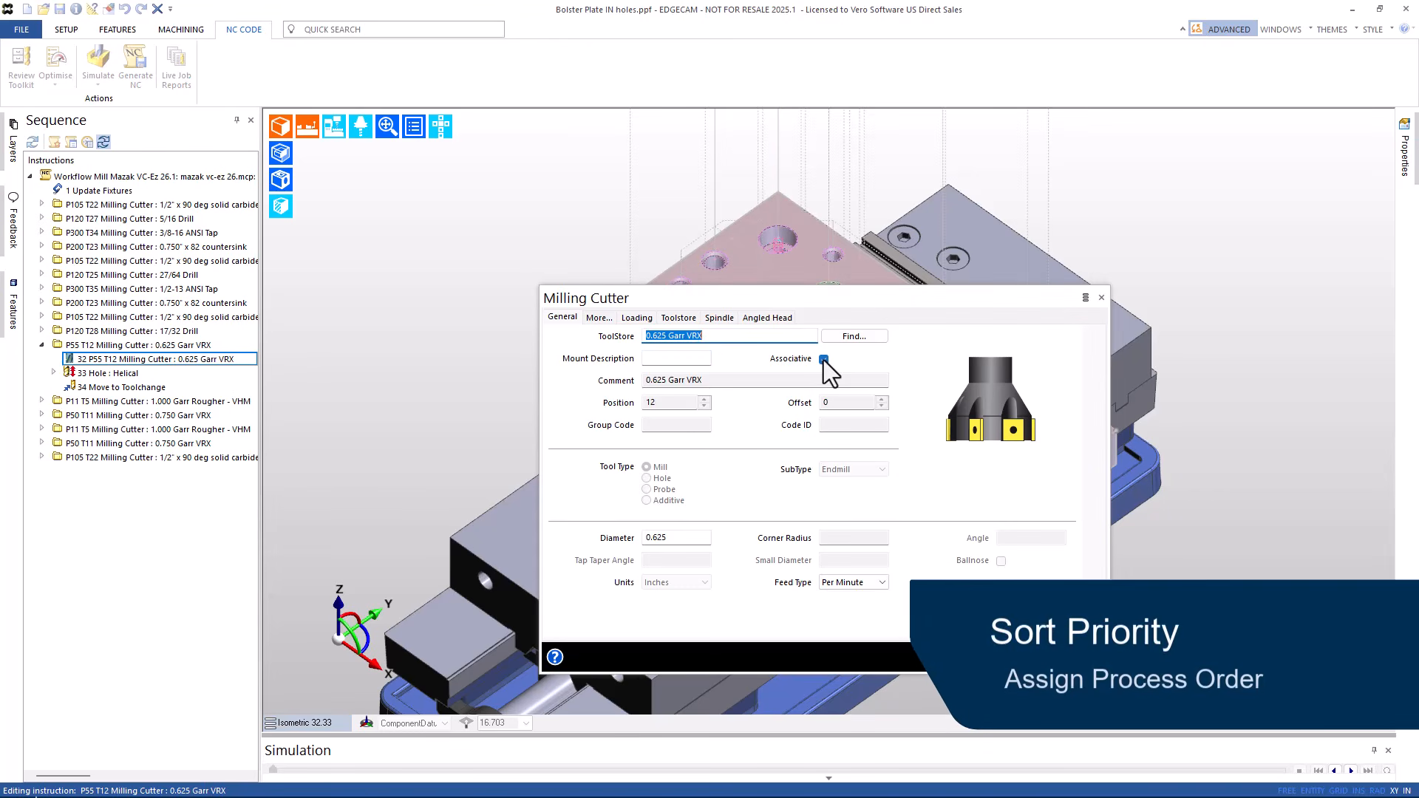
{"action": "left_click", "coordinate": [597, 319]}
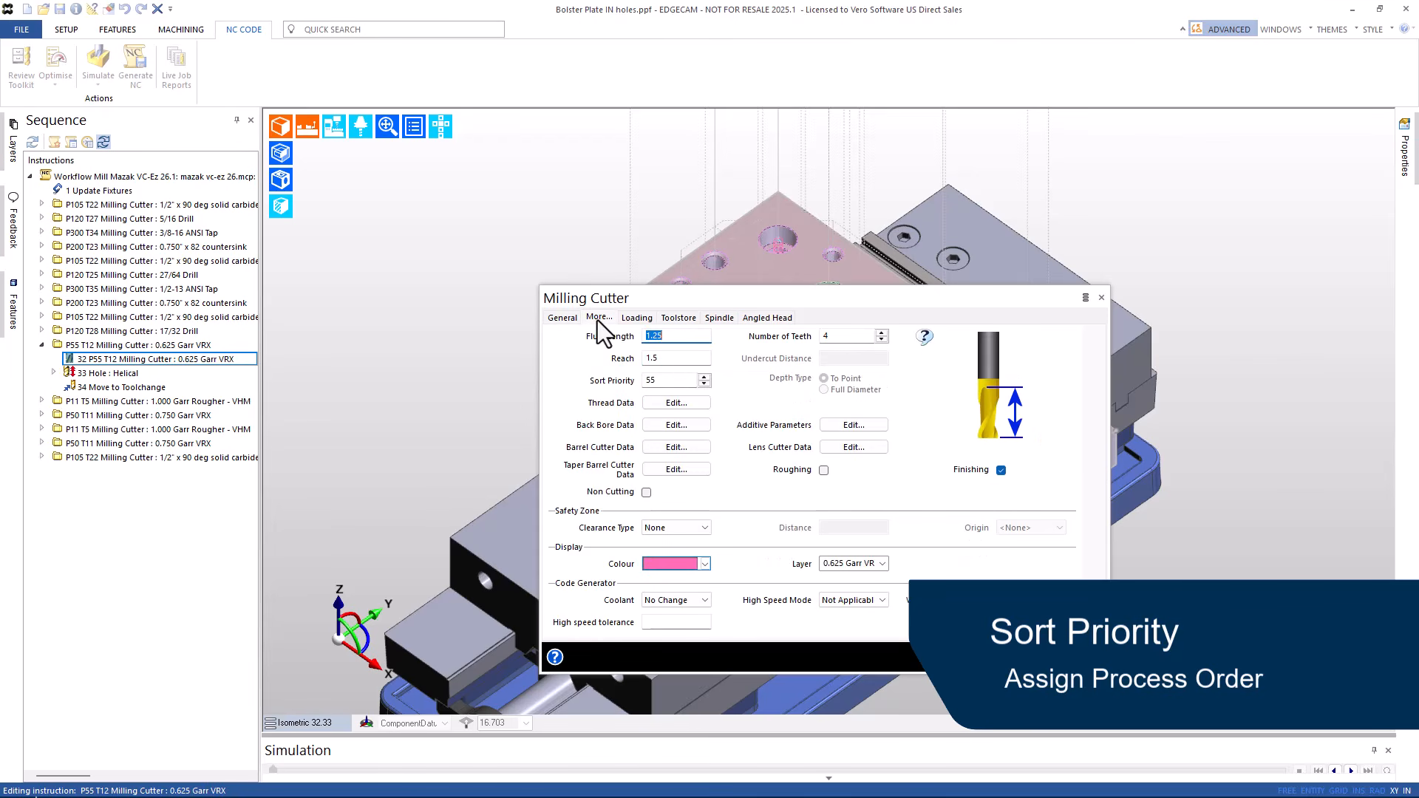
{"action": "double_click", "coordinate": [663, 380]}
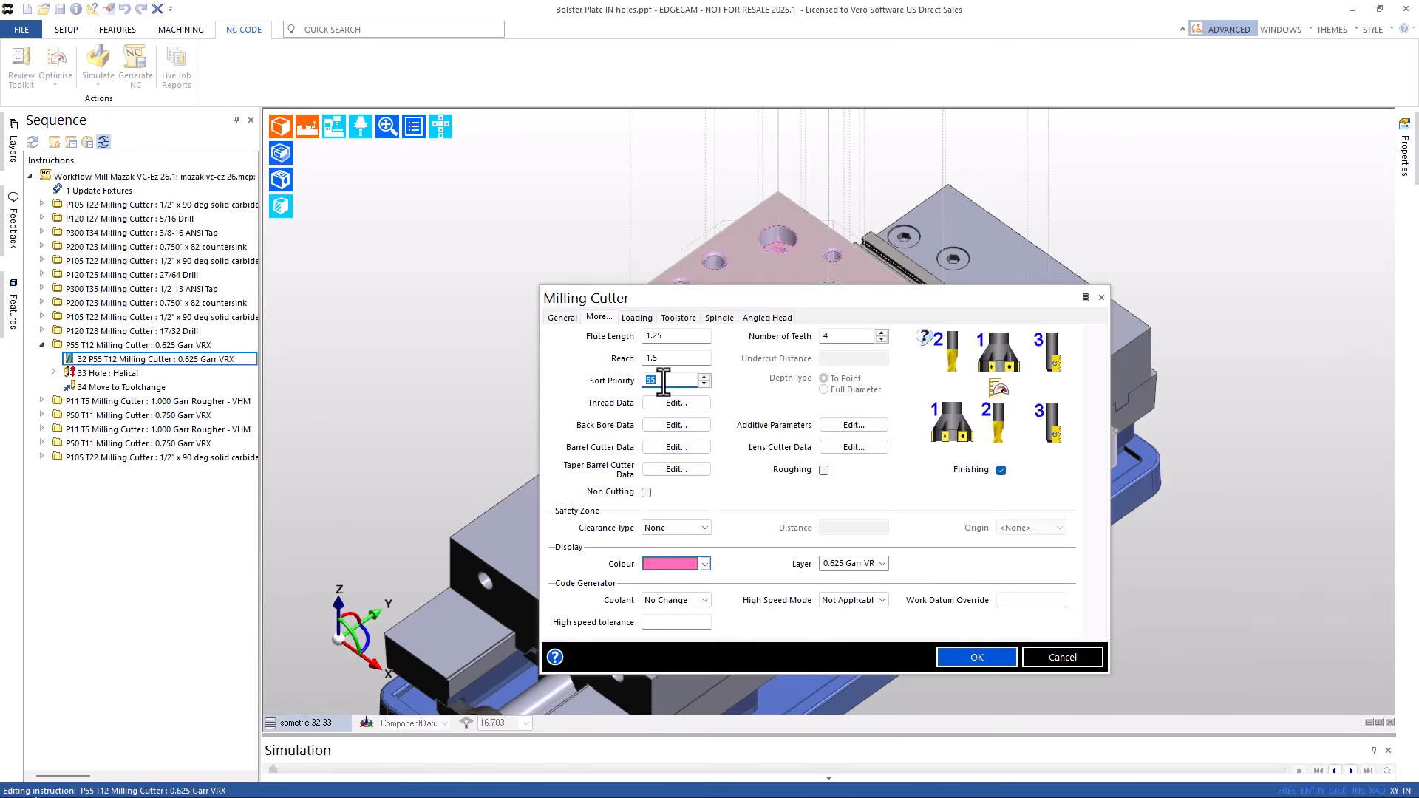
{"action": "type", "text": "299"}
{"action": "left_click", "coordinate": [968, 658]}
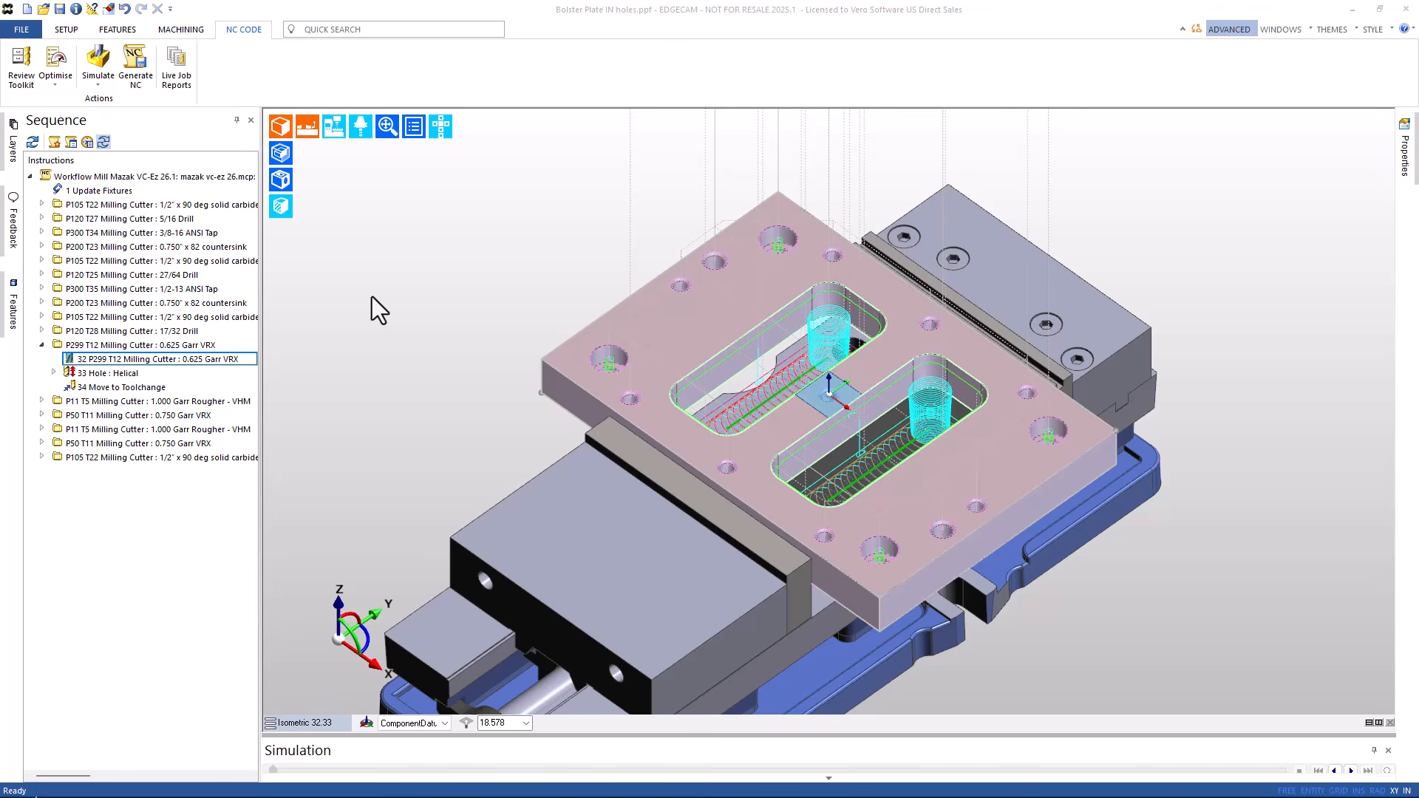
- Rationalise the sequence with the By Tool strategy, replacing the existing order
{"action": "left_click", "coordinate": [192, 32]}
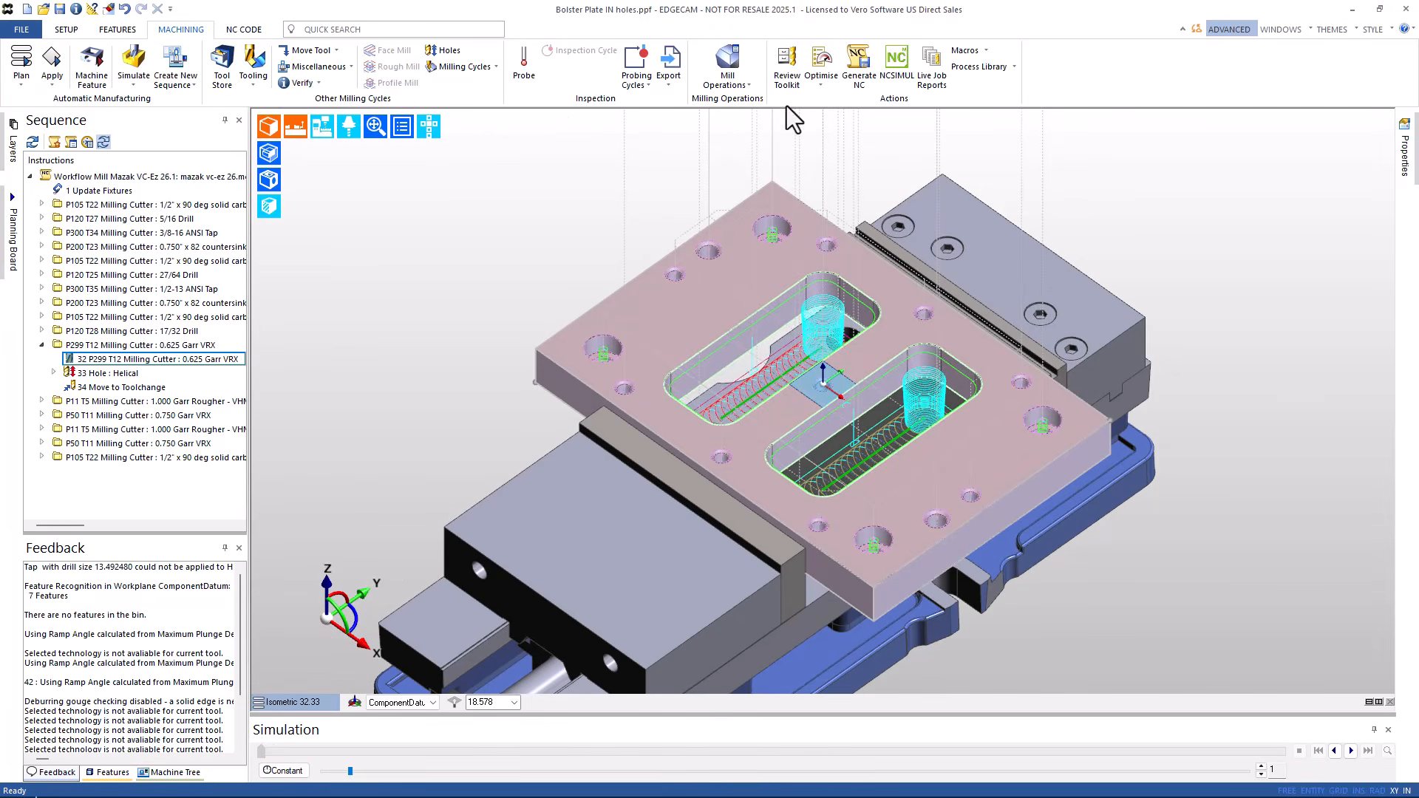
{"action": "left_click", "coordinate": [821, 87]}
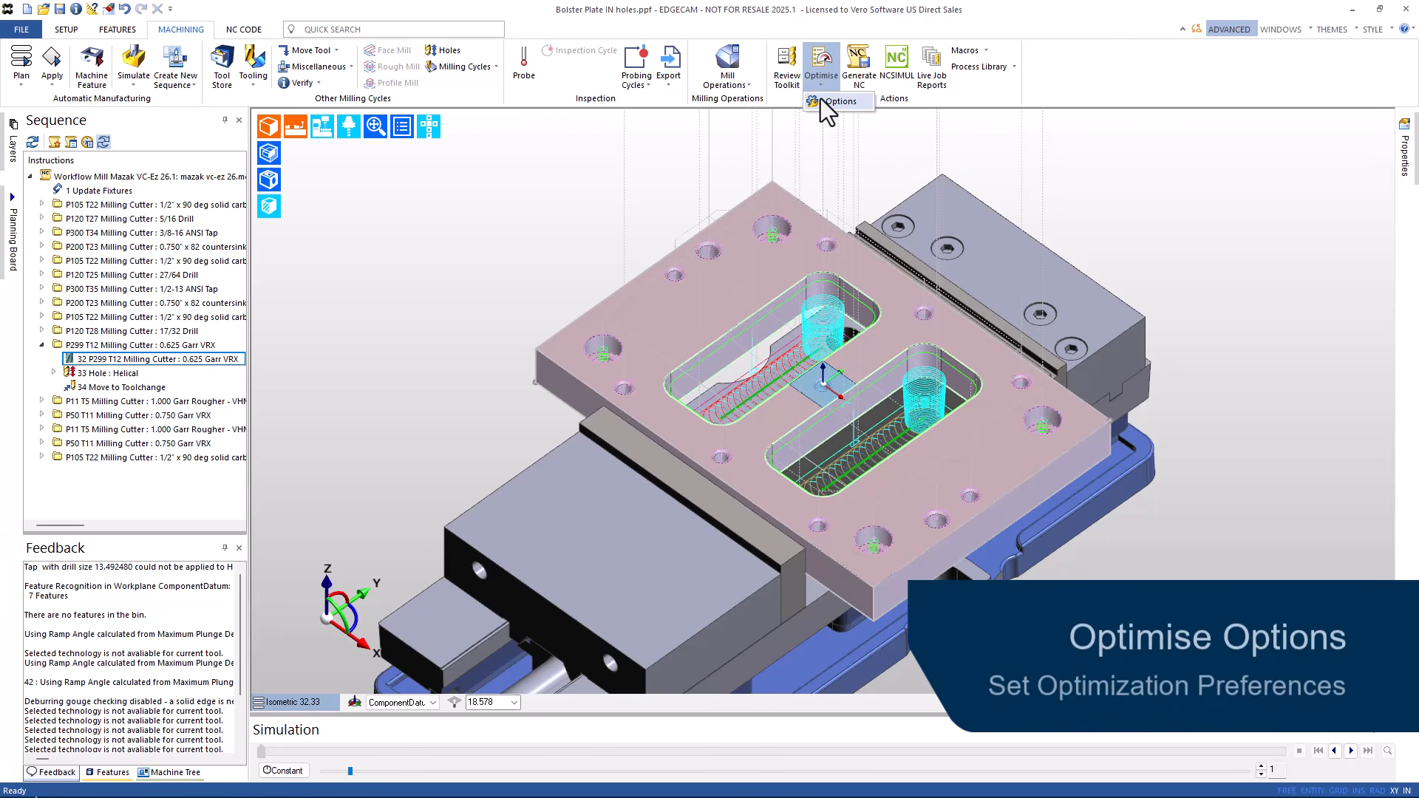
{"action": "left_click", "coordinate": [820, 99]}
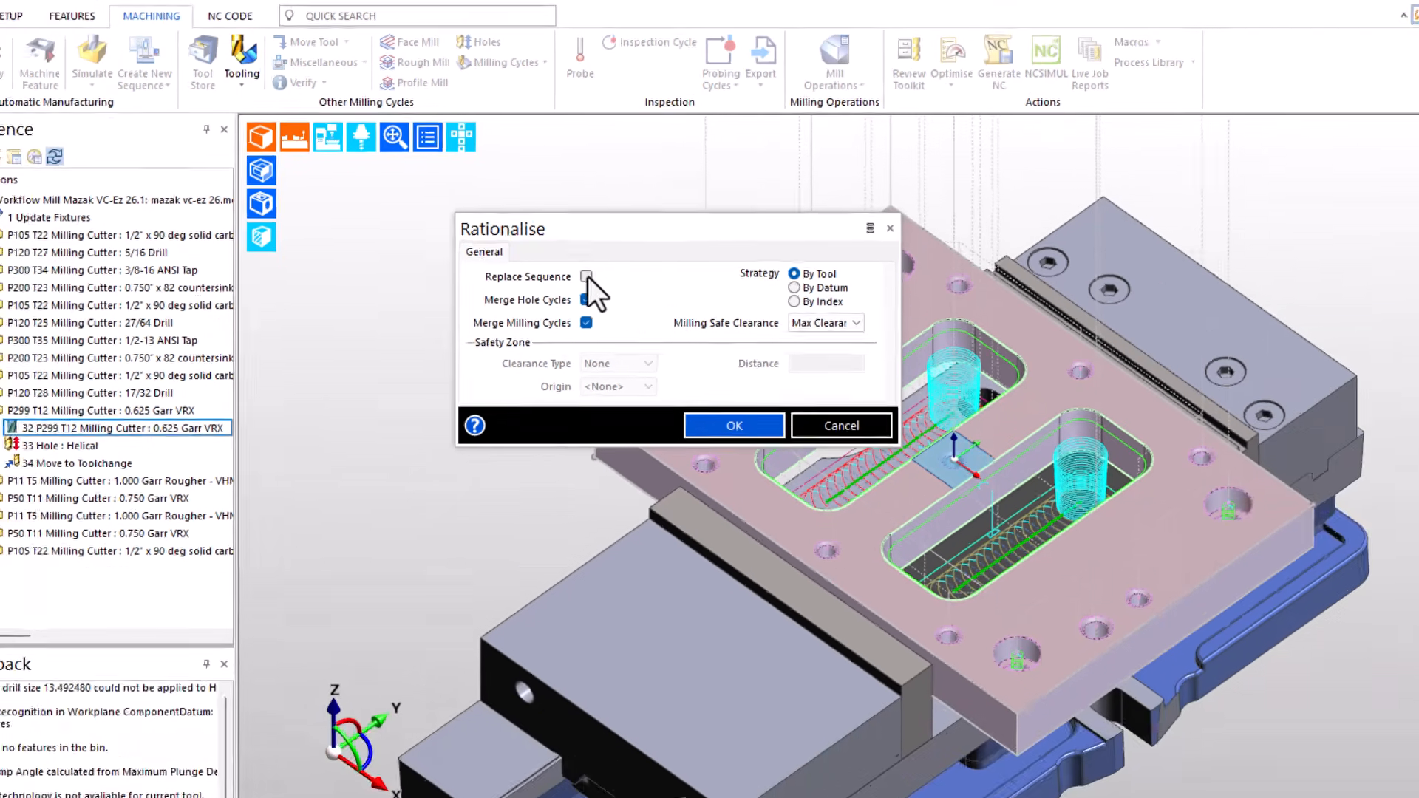
{"action": "left_click", "coordinate": [586, 275]}
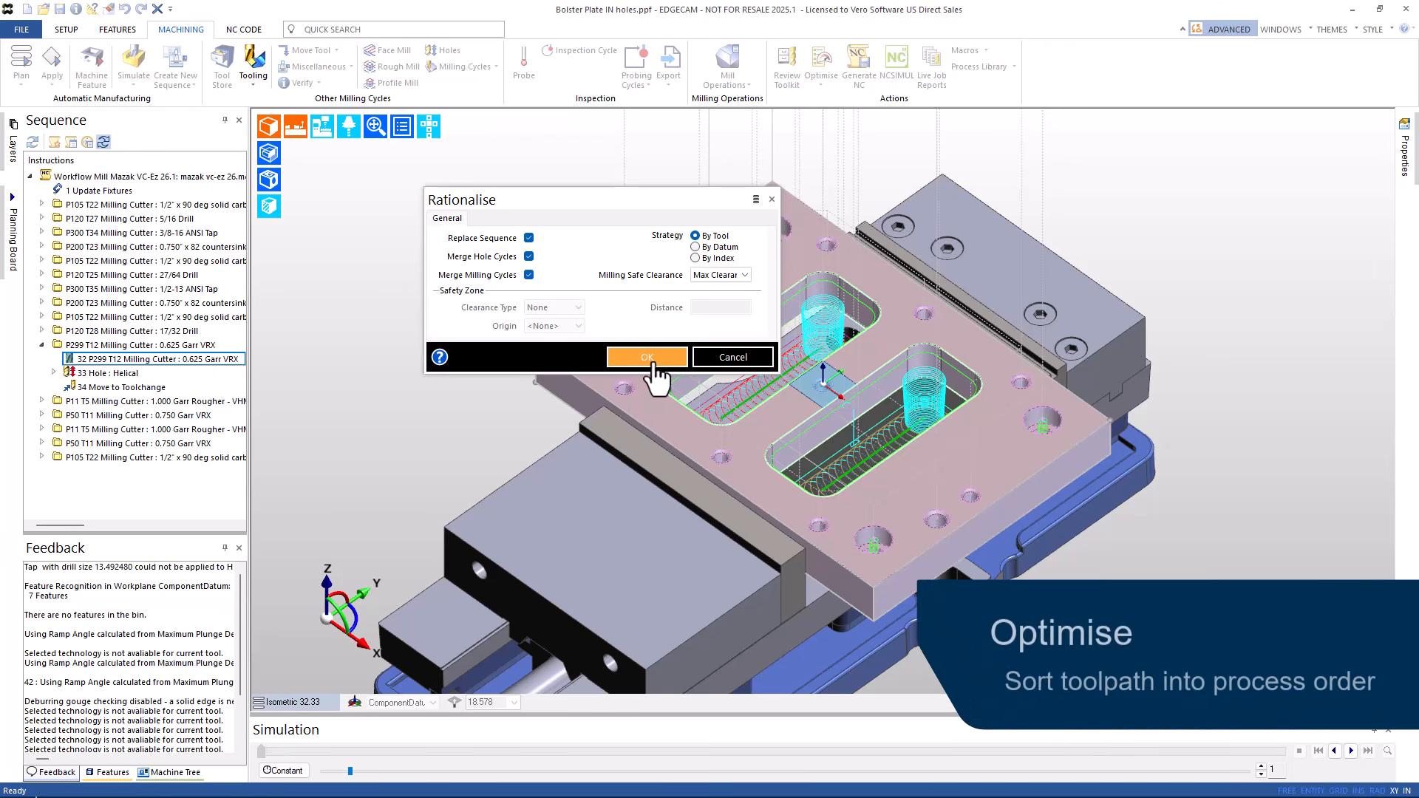
{"action": "left_click", "coordinate": [653, 362]}
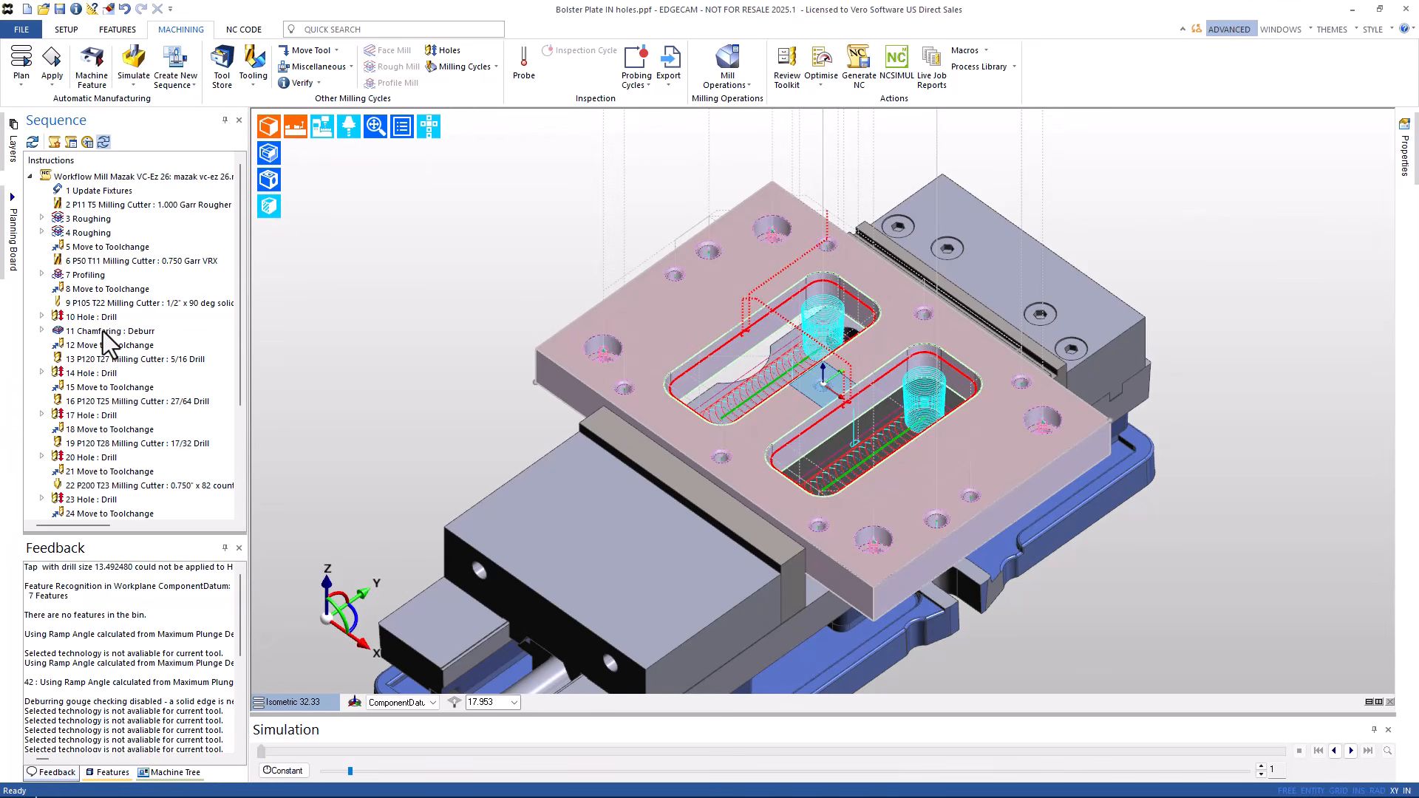
- Group the sequence tree into tool folders using Group By Tool
{"action": "right_click", "coordinate": [103, 331]}
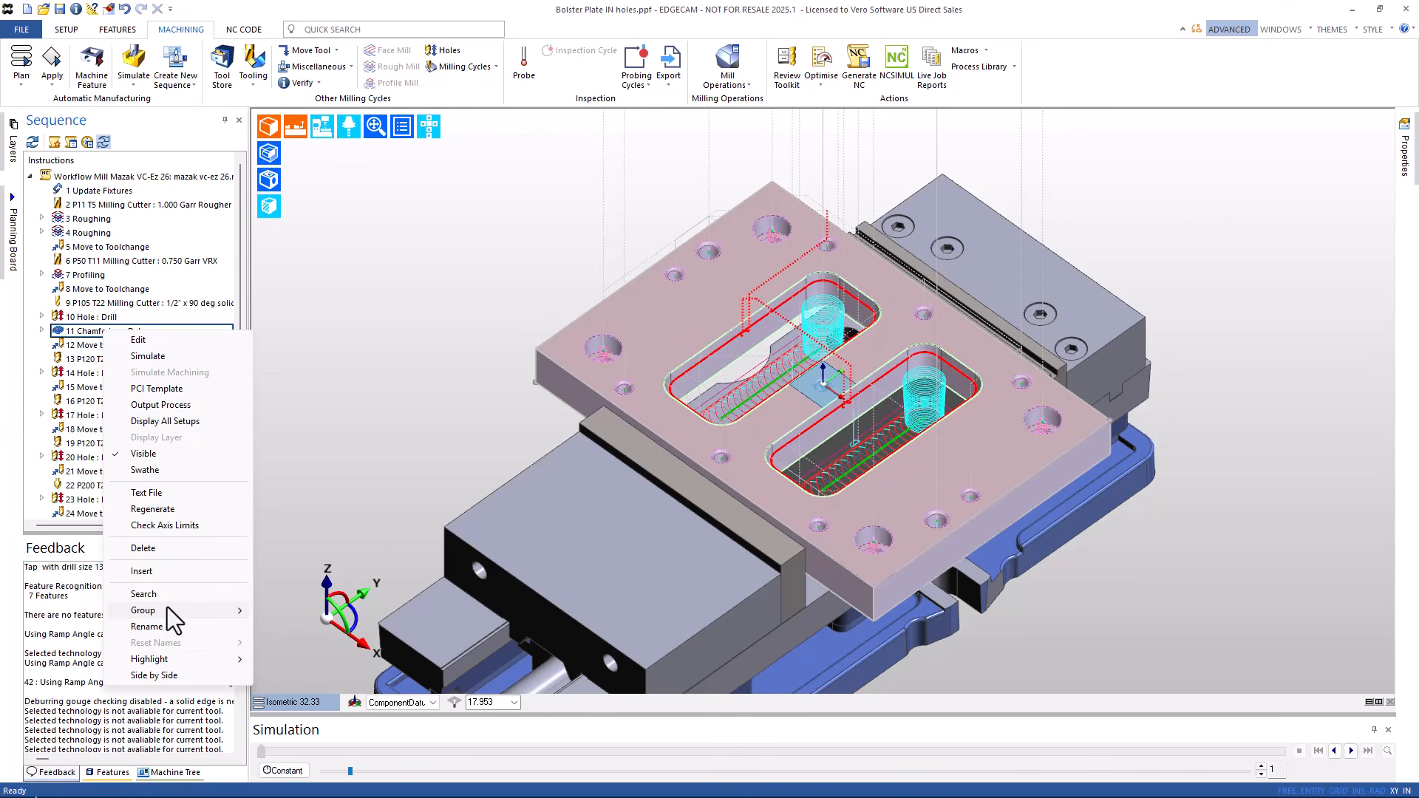
{"action": "mouse_move", "coordinate": [167, 606]}
{"action": "left_click", "coordinate": [289, 649]}
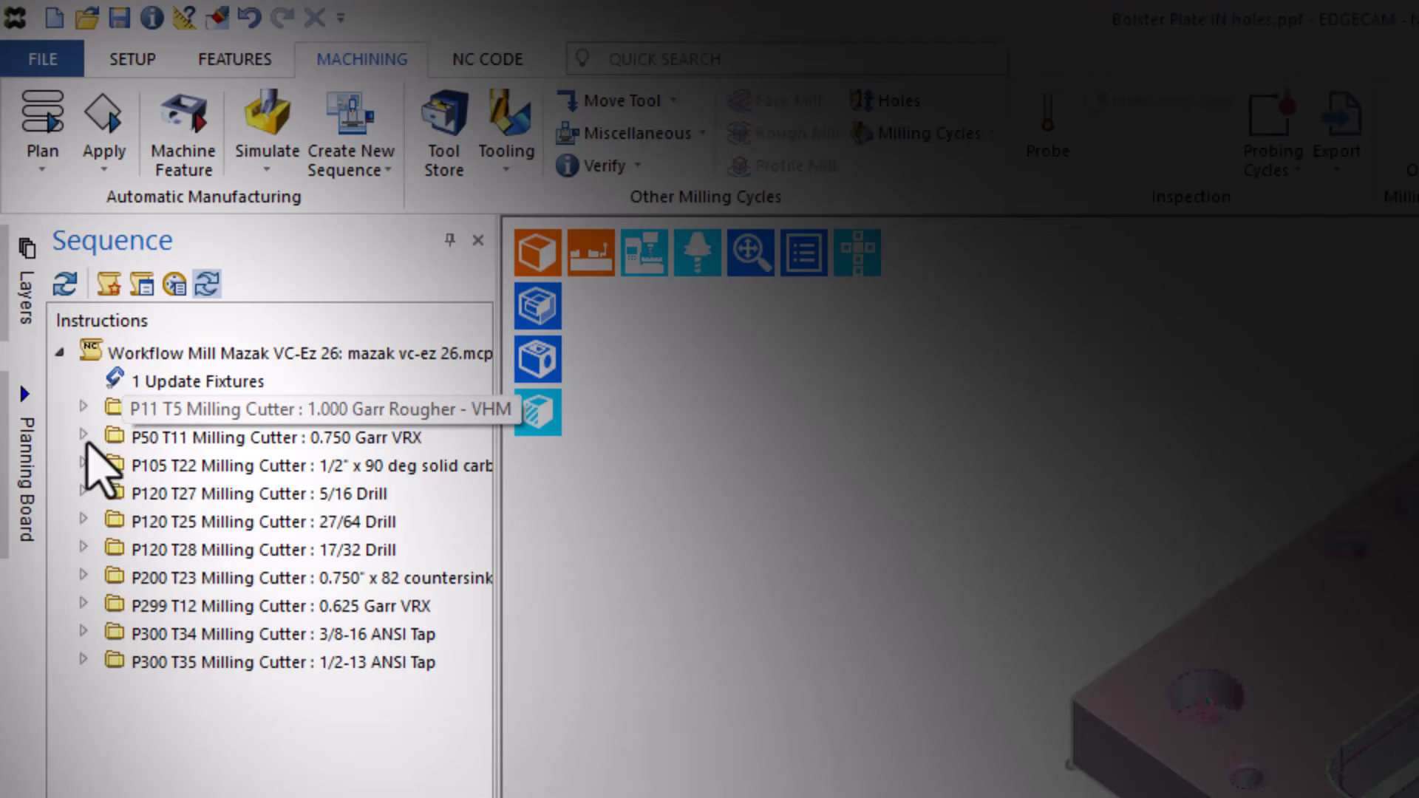
- Expand the P105 T22 folder and inspect its 10 Hole : Drill and 11 Chamfering : Deburr operations
{"action": "left_click", "coordinate": [85, 465]}
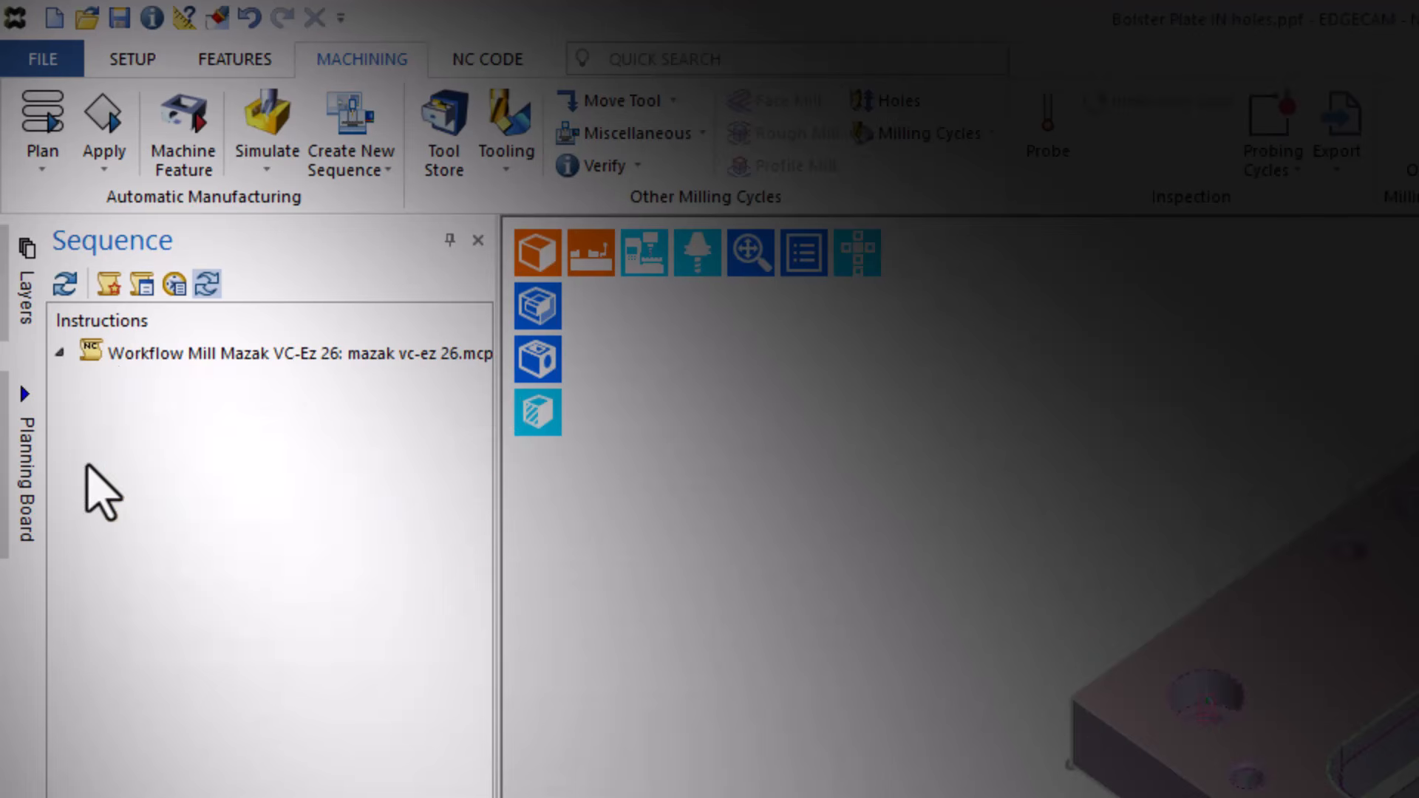
{"action": "left_click", "coordinate": [186, 522]}
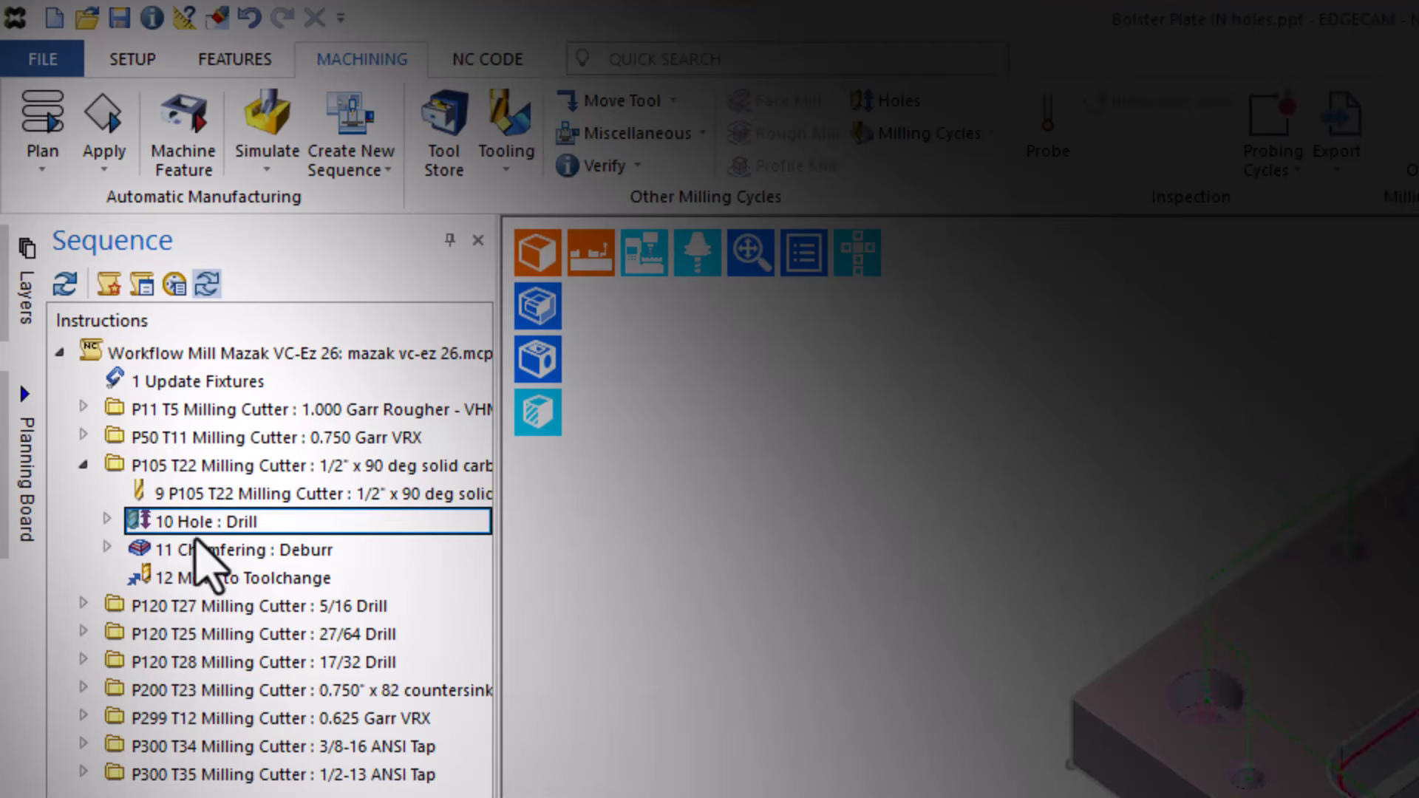
{"action": "left_click", "coordinate": [201, 553]}
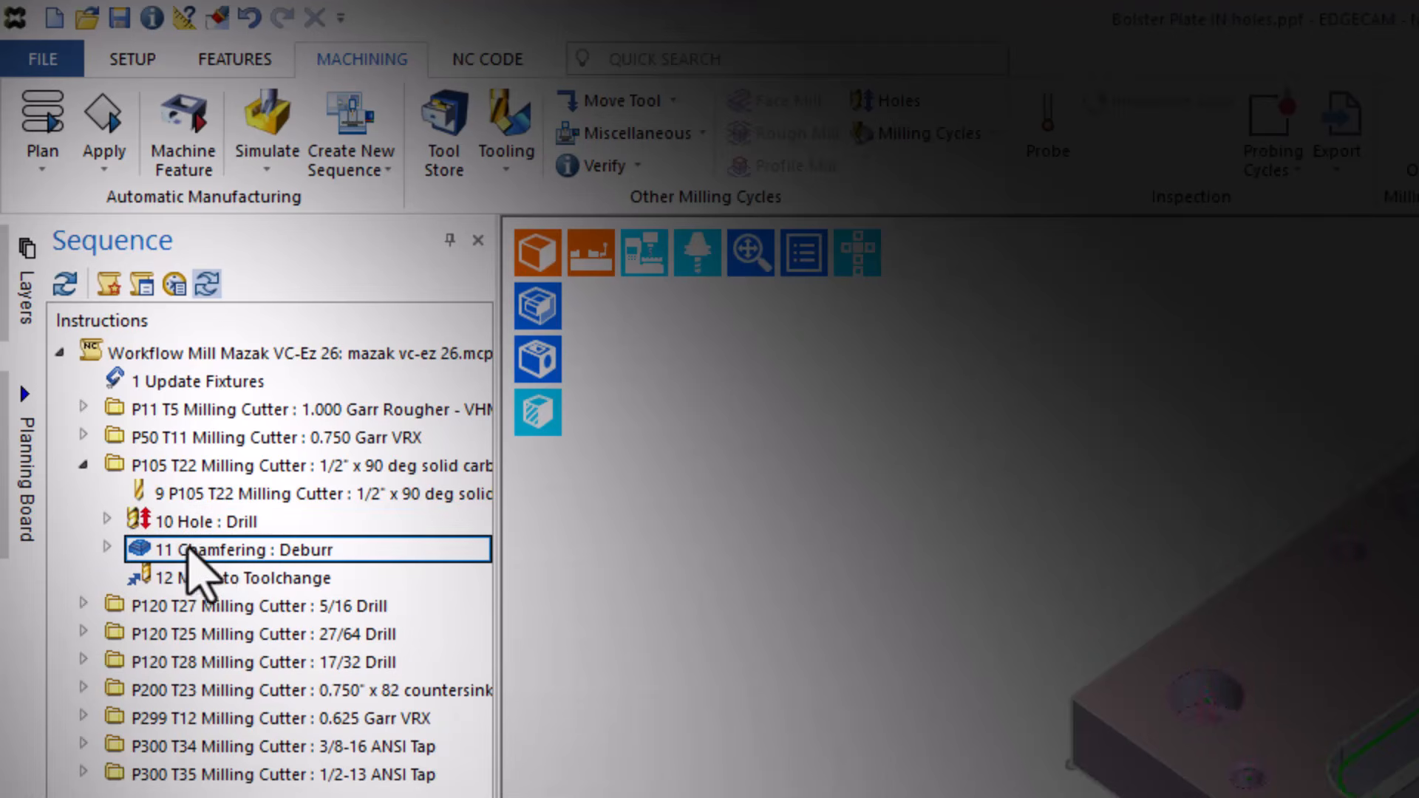
- Collapse P105 T22, then expand P299 T12 to show the 26 Hole : Helical toolpath
{"action": "left_click", "coordinate": [82, 471]}
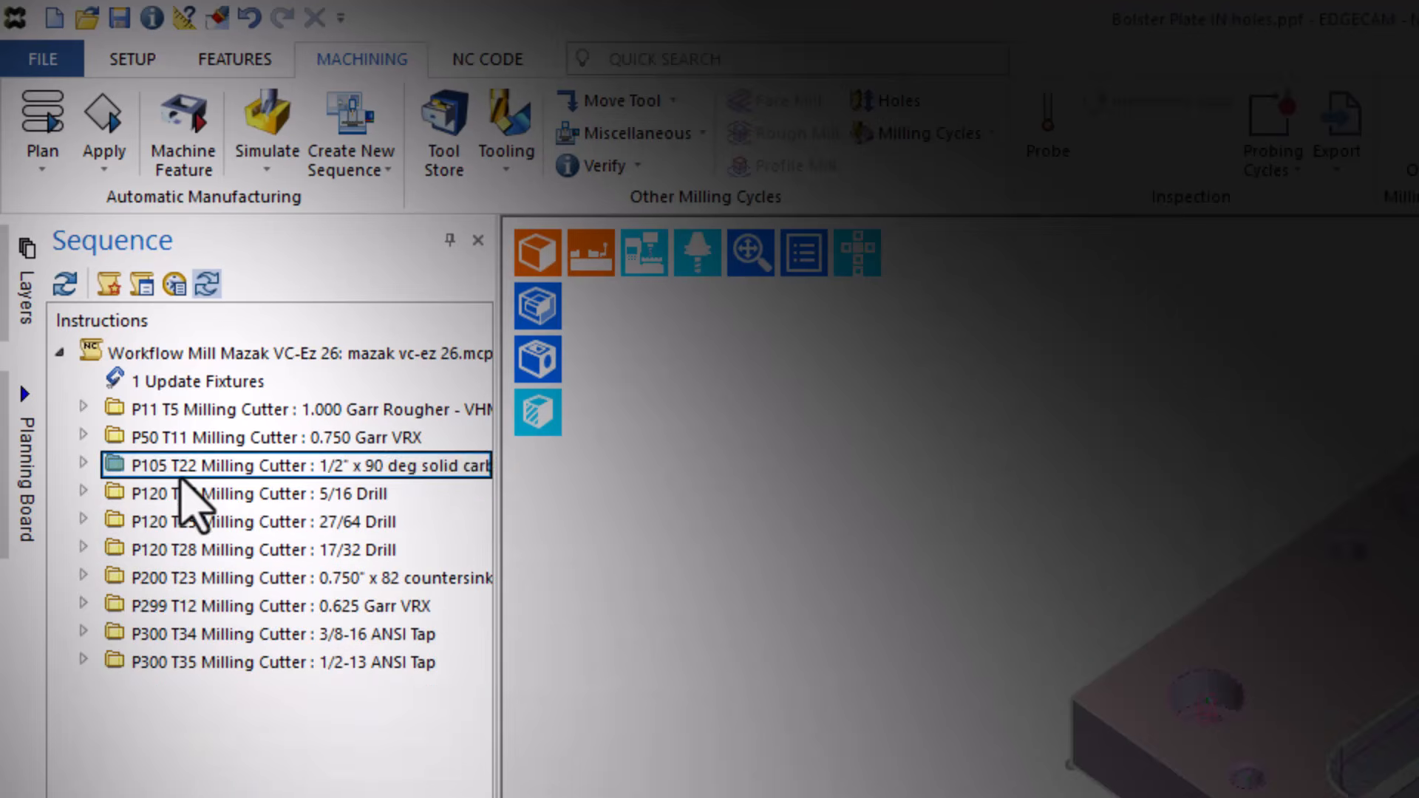
{"action": "left_click", "coordinate": [190, 473]}
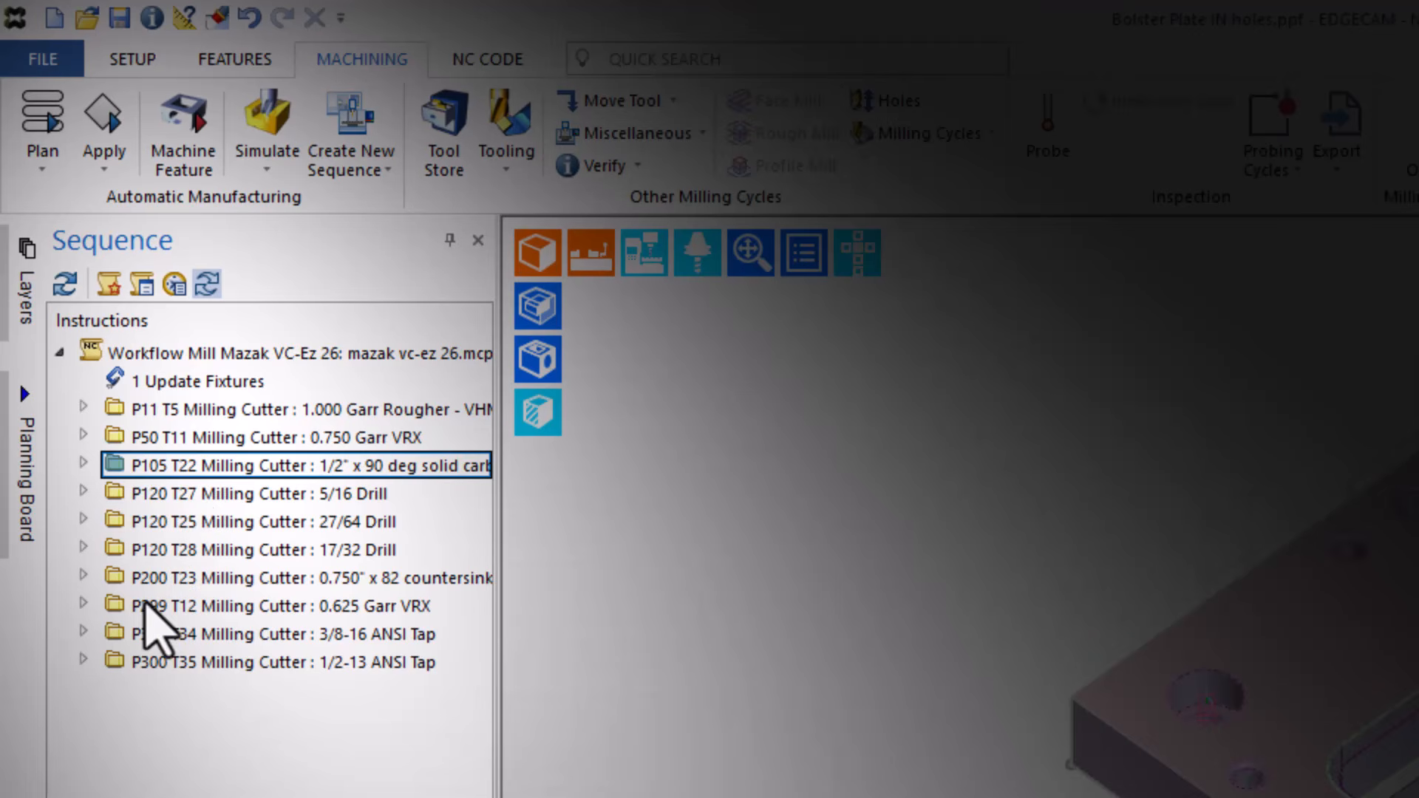
{"action": "double_click", "coordinate": [87, 606]}
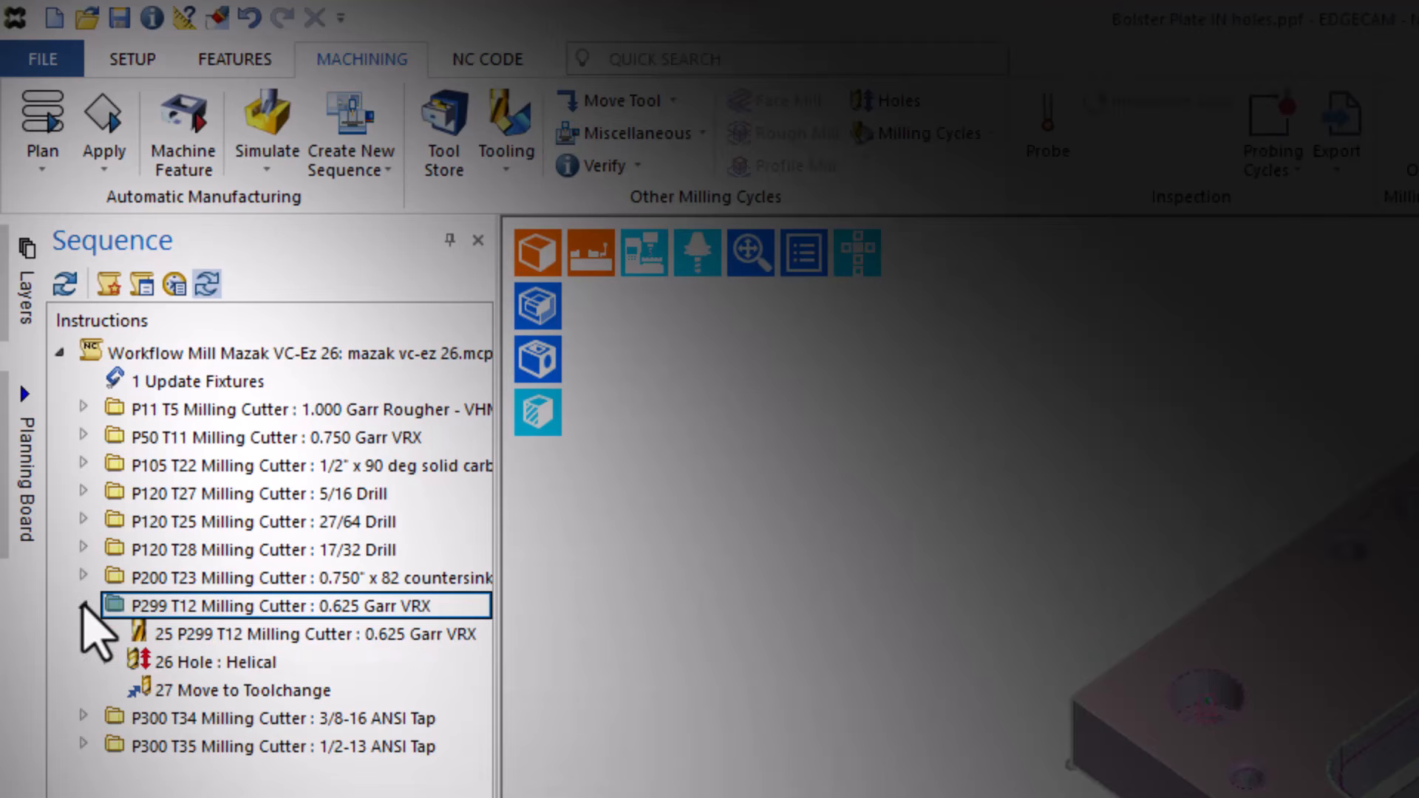
{"action": "left_click", "coordinate": [221, 663]}
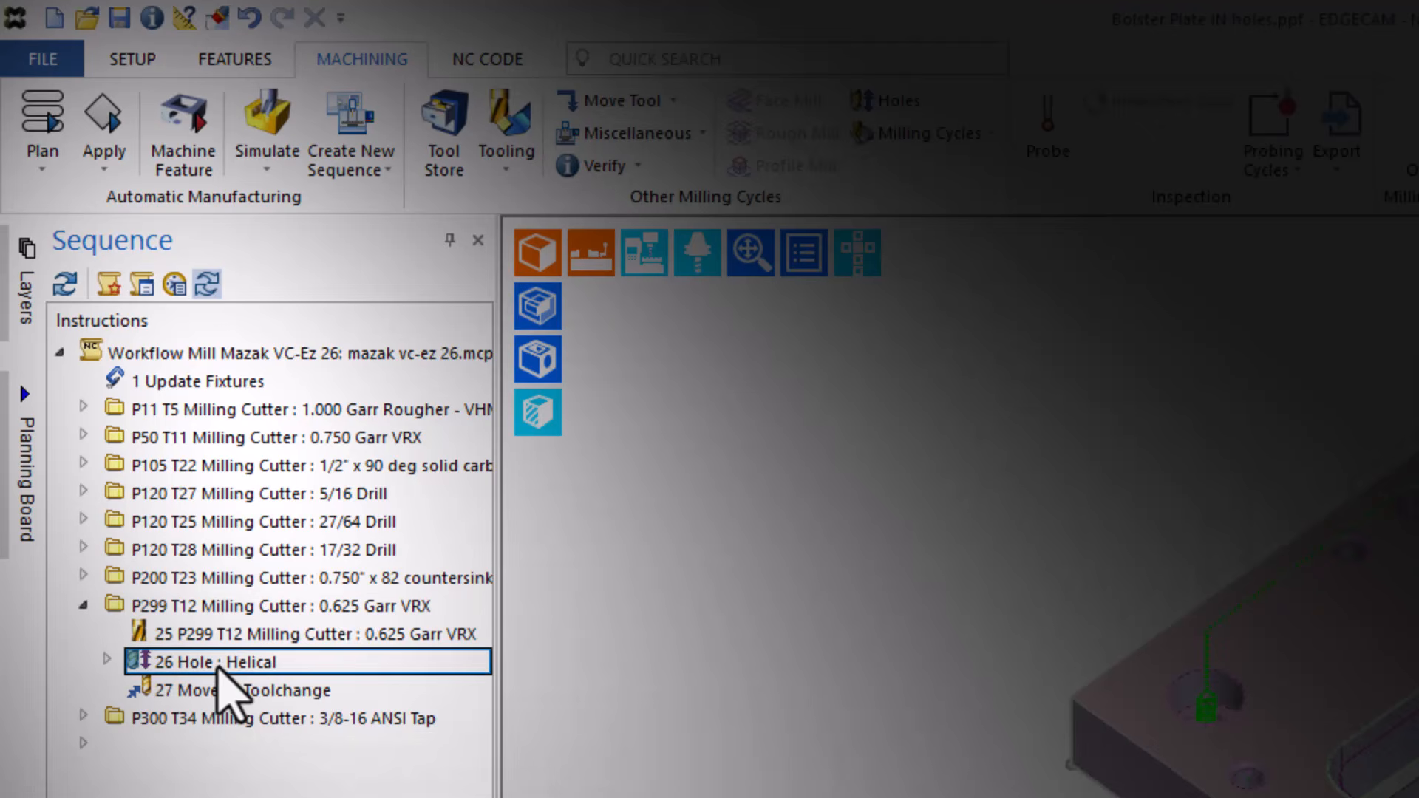